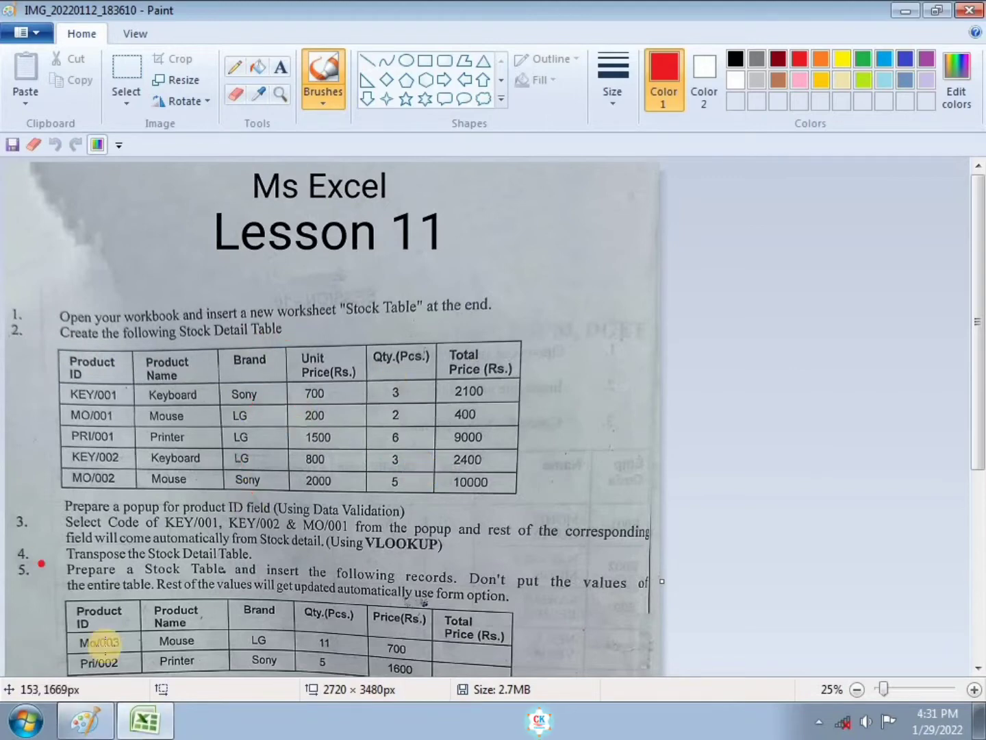
Step: Switch to Excel, insert a new worksheet after Sheet3 and rename it STOCK TABLE
{"action": "left_click", "coordinate": [159, 736]}
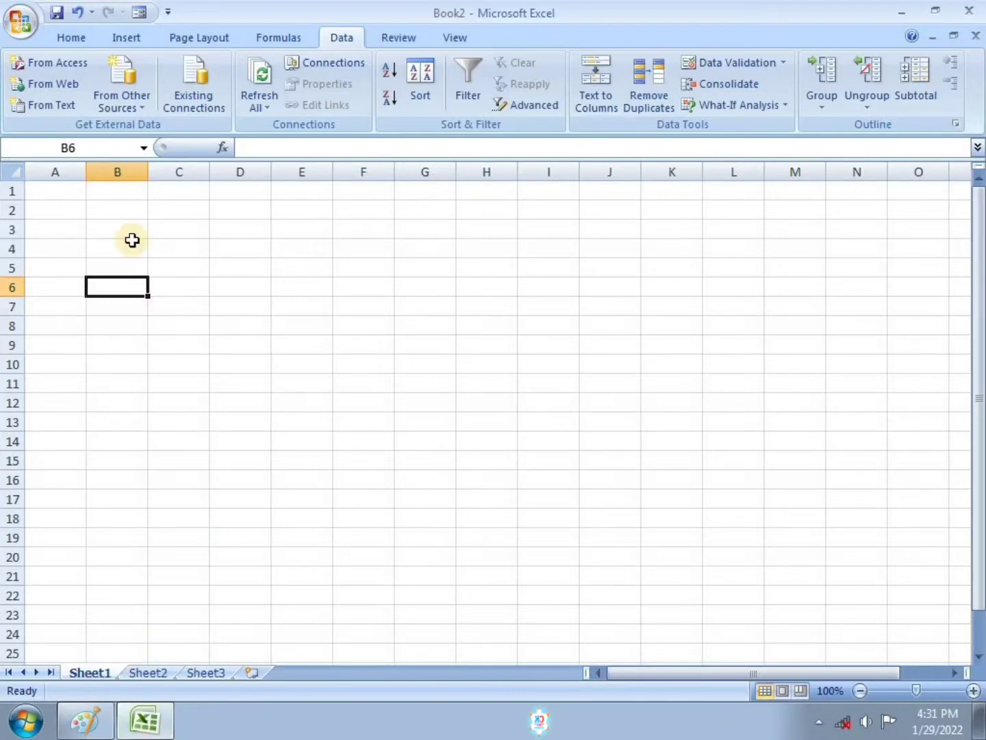
{"action": "left_click", "coordinate": [70, 191]}
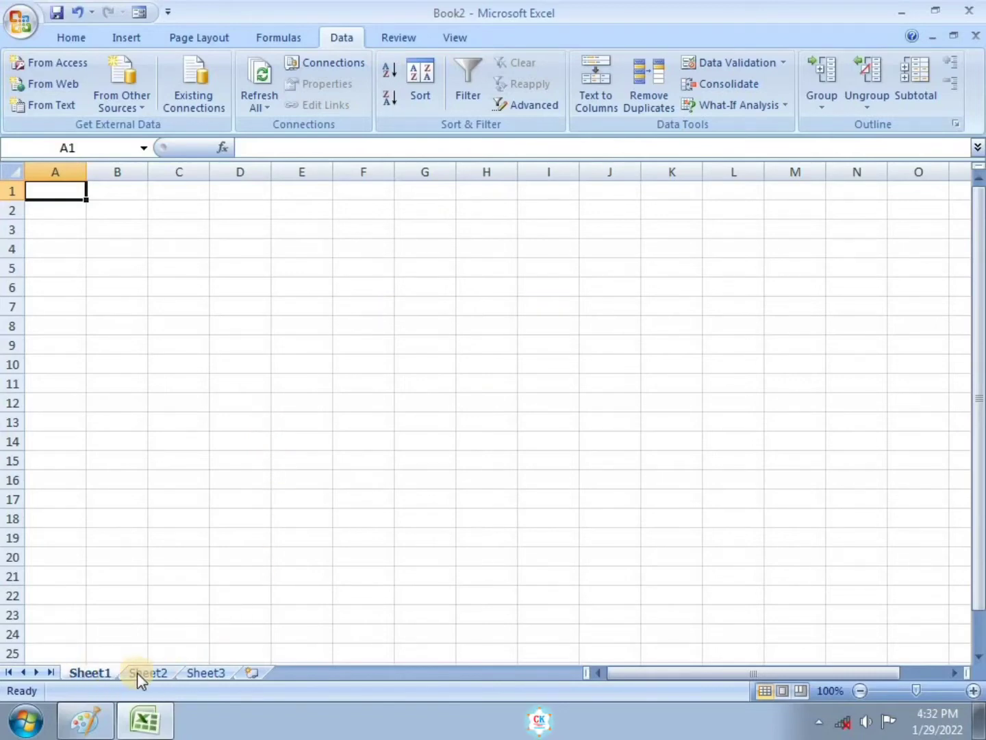
{"action": "left_click", "coordinate": [254, 670]}
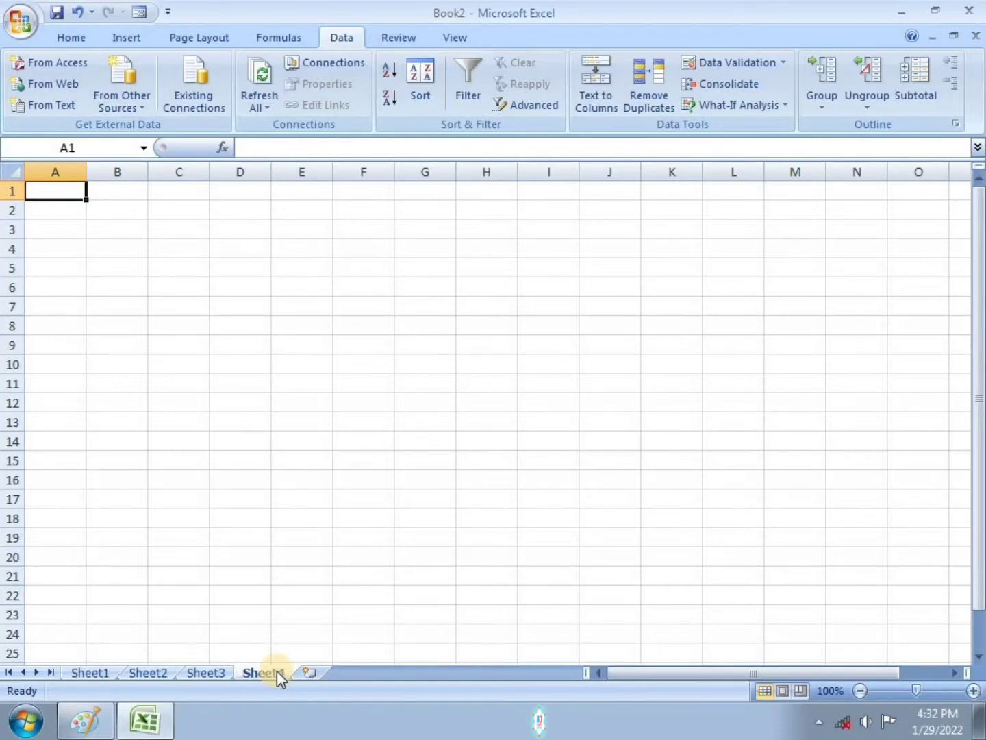
{"action": "double_click", "coordinate": [271, 673]}
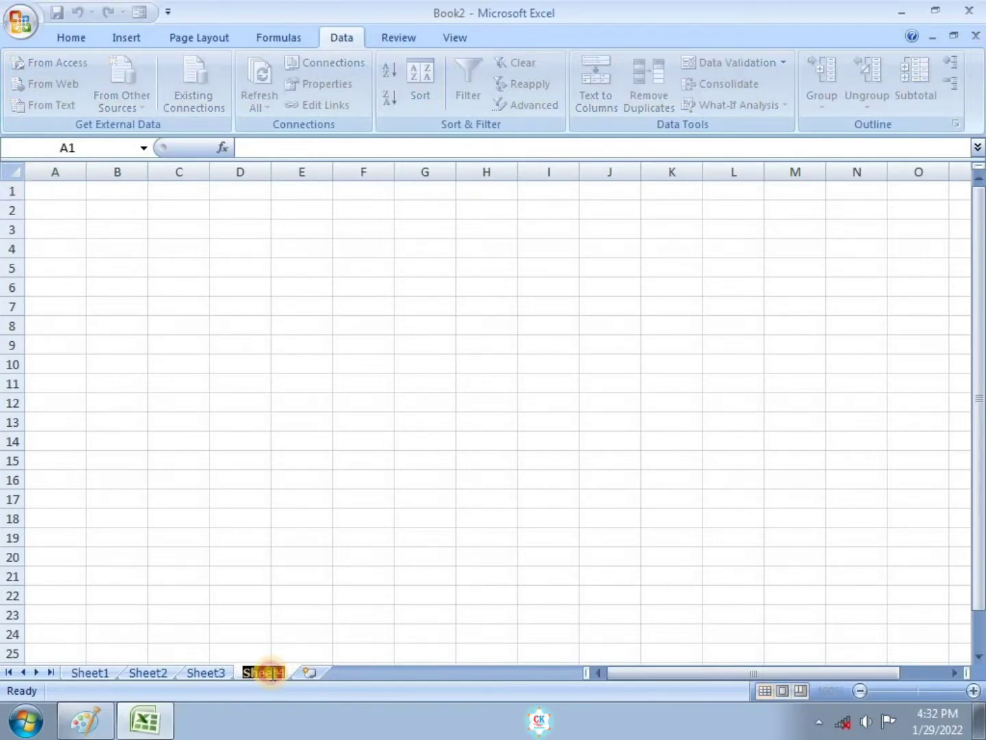
{"action": "key", "text": "BackSpace"}
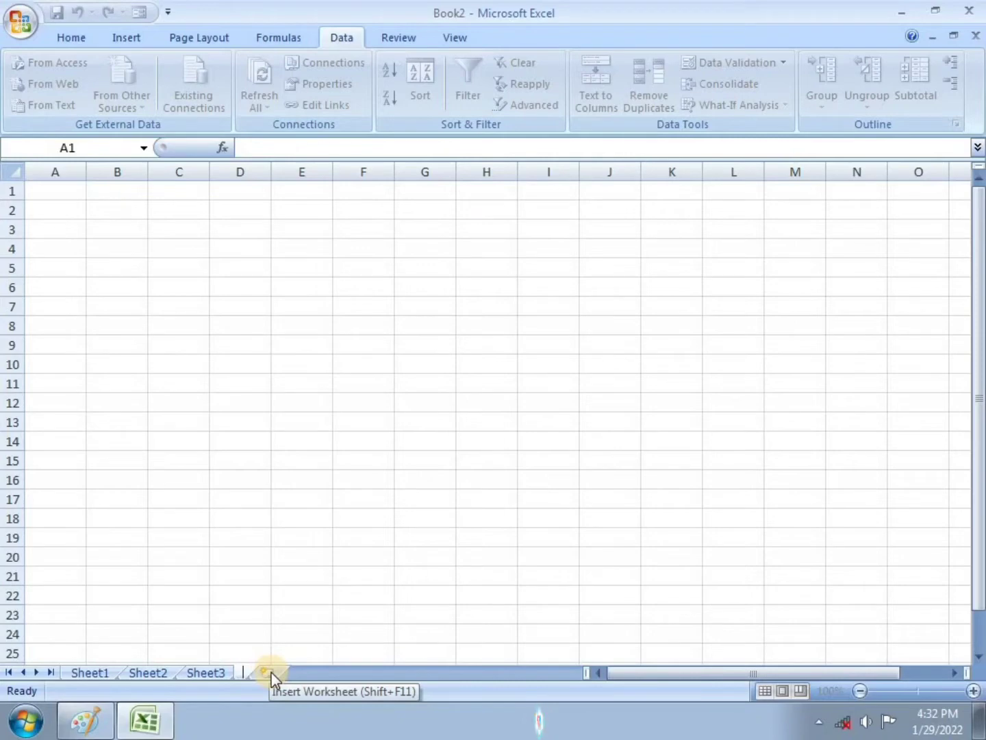
{"action": "type", "text": "STOCK TABLE"}
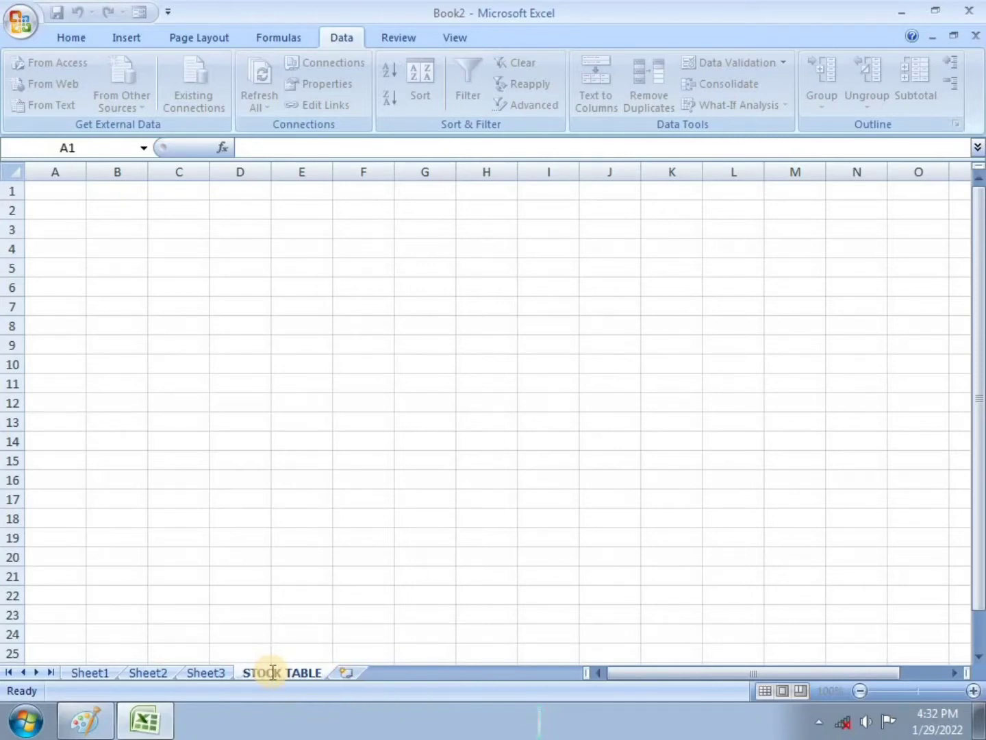
{"action": "key", "text": "Return"}
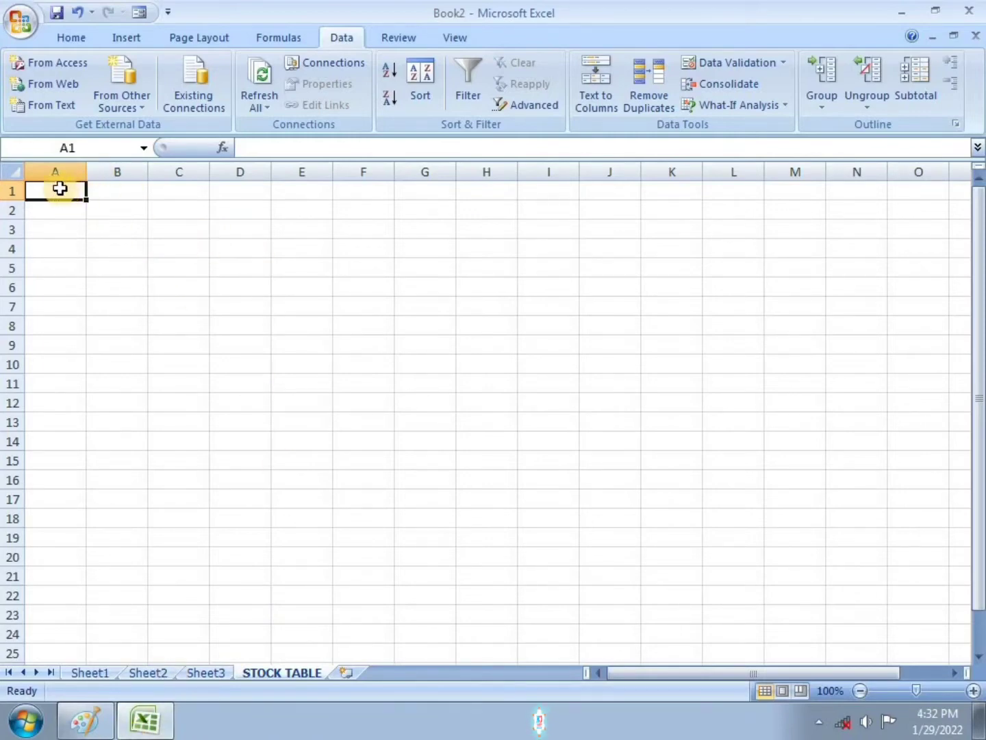
Step: Review the assignment image in Paint, return to the workbook and zoom the sheet to 120%
{"action": "left_click", "coordinate": [83, 719]}
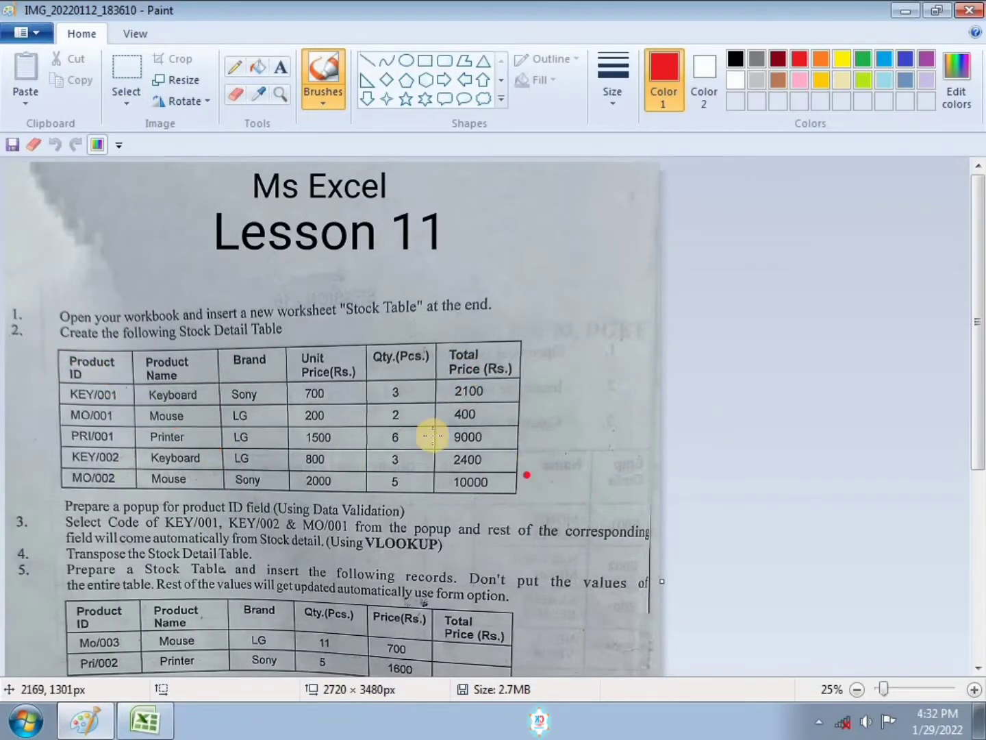
{"action": "left_click", "coordinate": [144, 727]}
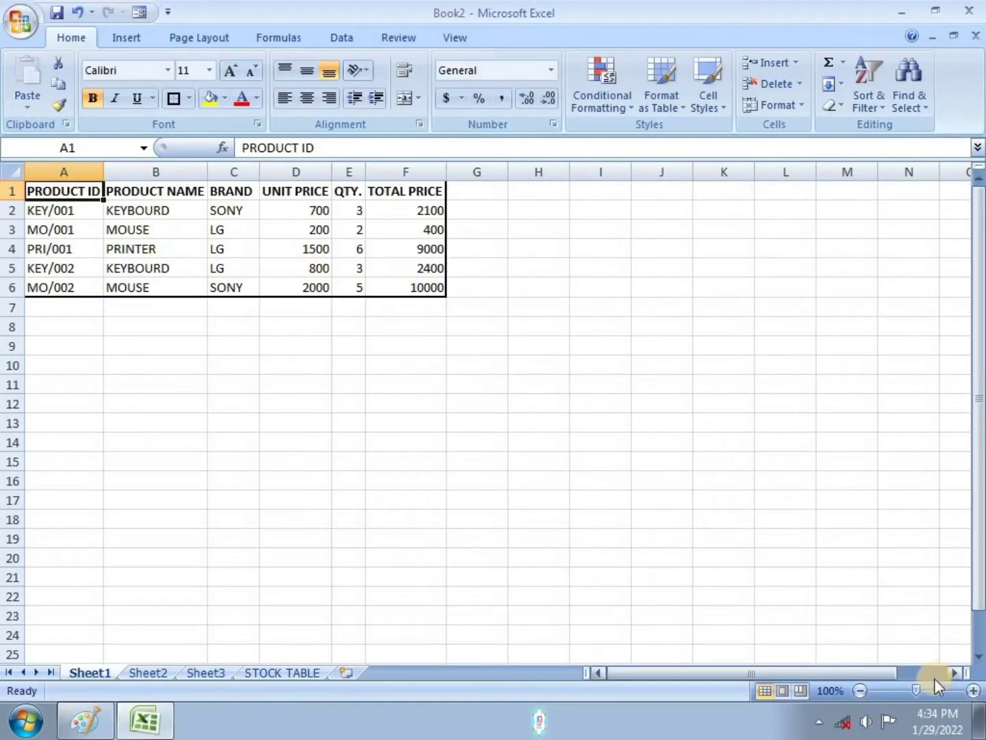
{"action": "left_click", "coordinate": [973, 690]}
{"action": "left_click", "coordinate": [973, 691]}
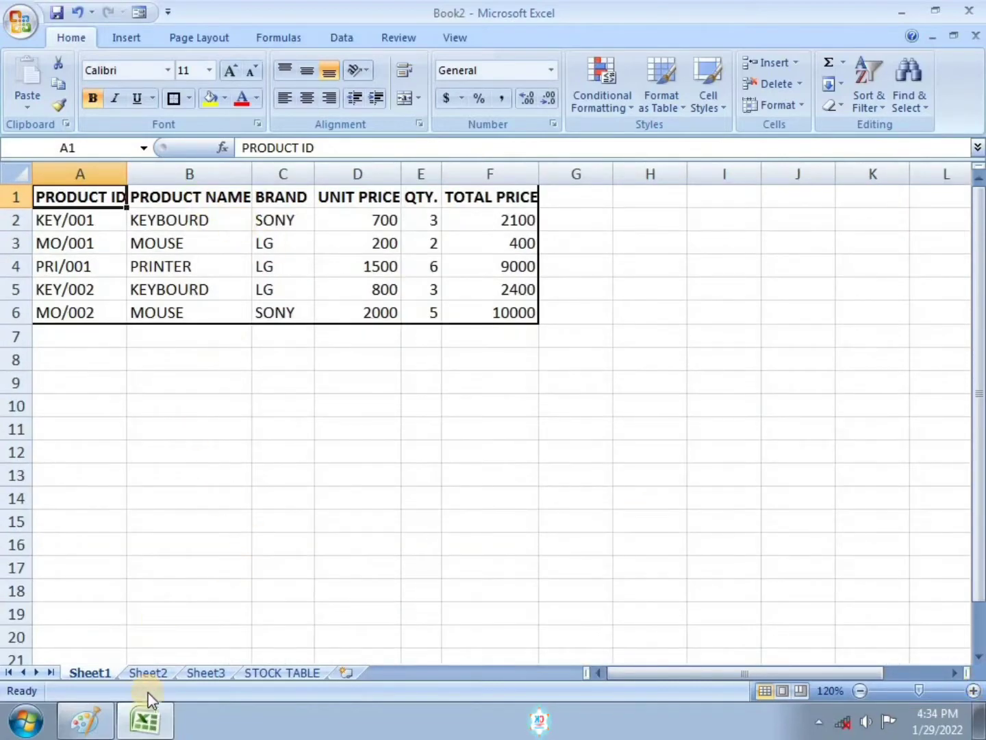
Step: In Paint, mark tasks 1 and 2 of the assignment as done with a red stroke, then return to Excel
{"action": "left_click", "coordinate": [112, 728]}
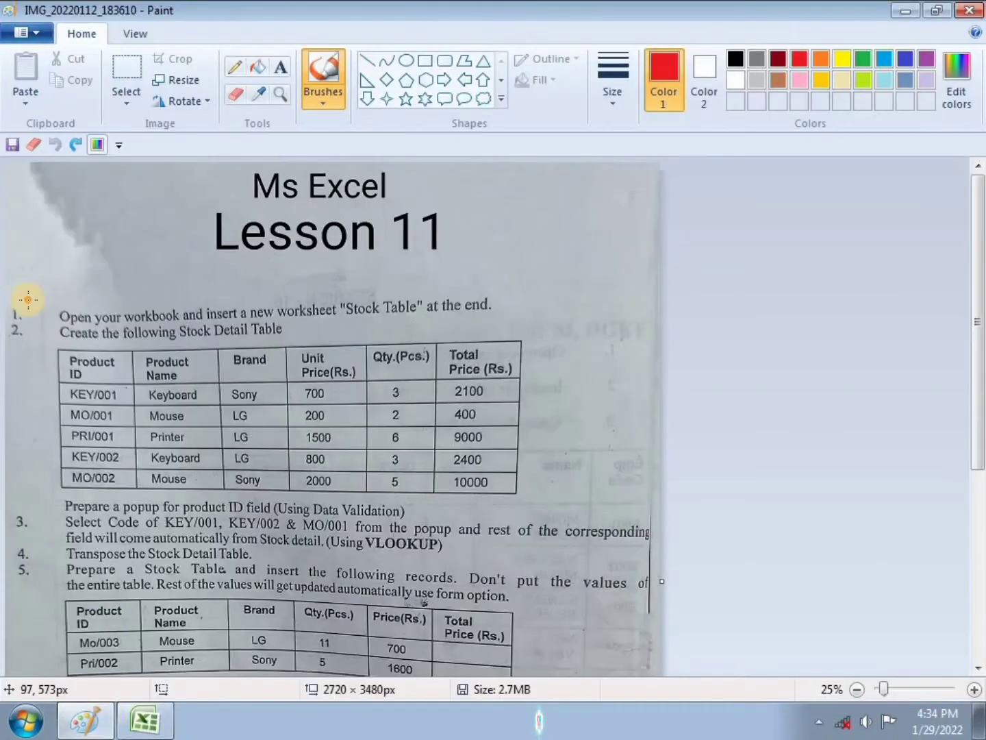
{"action": "mouse_move", "coordinate": [65, 300]}
{"action": "left_mouse_down"}
{"action": "mouse_move", "coordinate": [39, 319]}
{"action": "mouse_move", "coordinate": [68, 325]}
{"action": "left_mouse_up"}
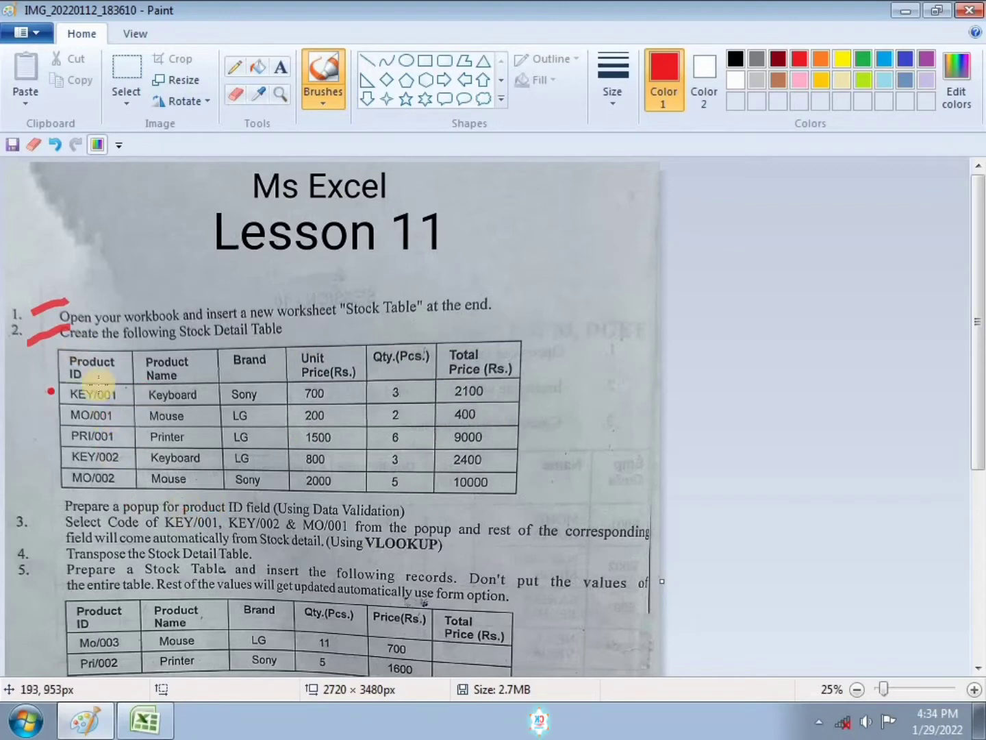
{"action": "left_click", "coordinate": [159, 731]}
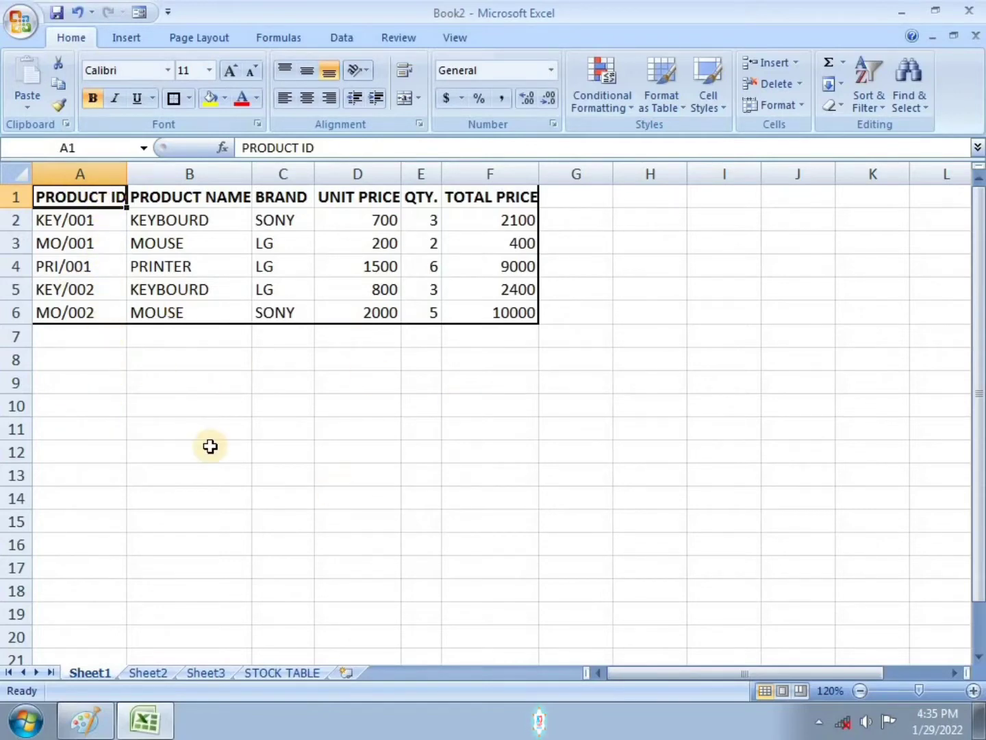
Step: Give cell A11 a List data validation dropdown whose source is the product IDs =$A$2:$A$6
{"action": "left_click", "coordinate": [77, 428]}
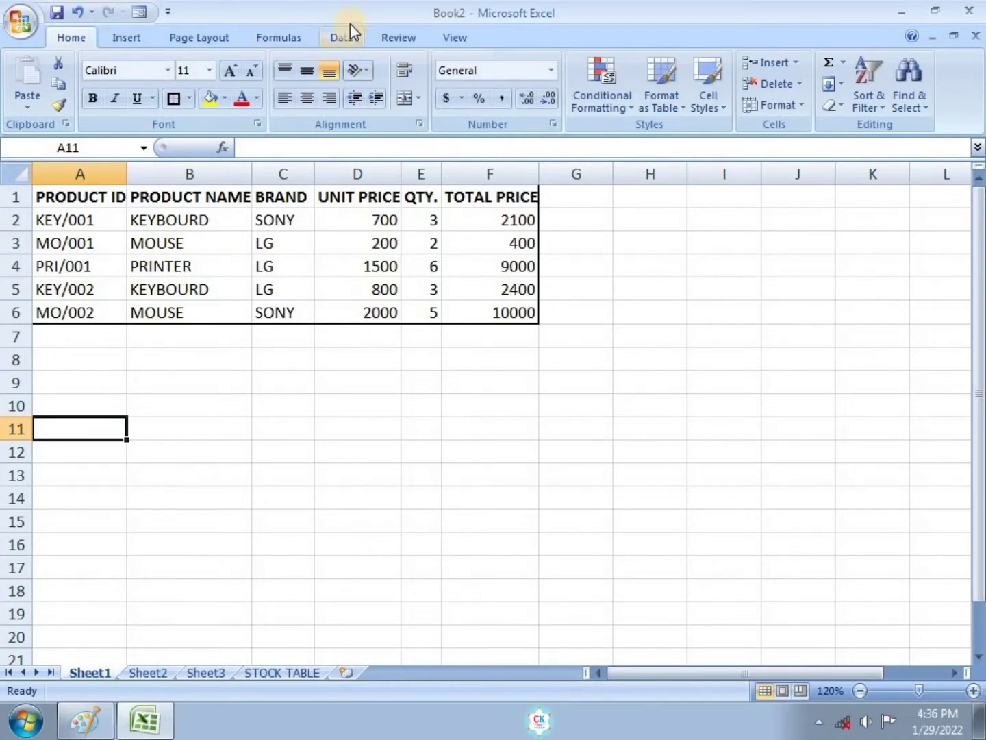
{"action": "left_click", "coordinate": [342, 40]}
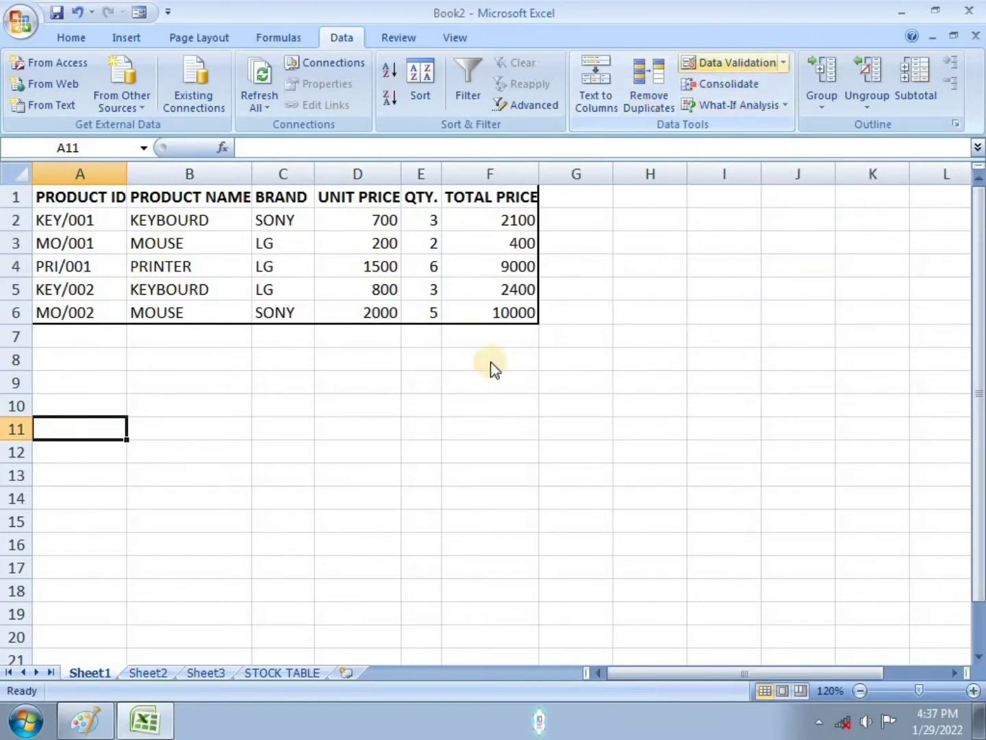
{"action": "left_click", "coordinate": [745, 66]}
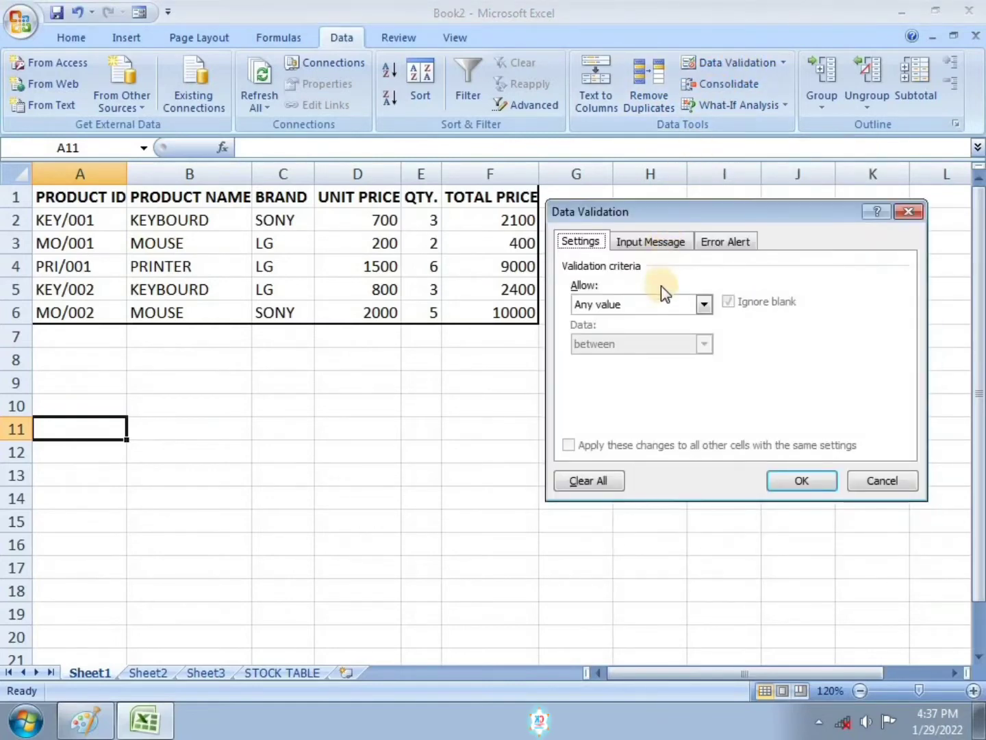
{"action": "left_click", "coordinate": [706, 304]}
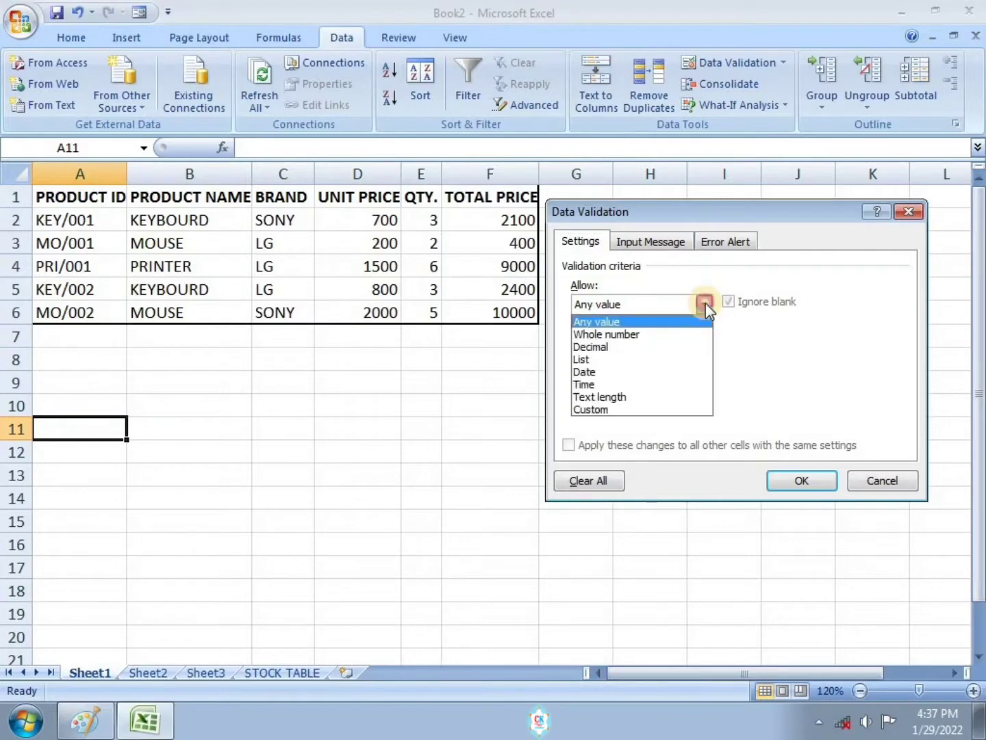
{"action": "left_click", "coordinate": [594, 361]}
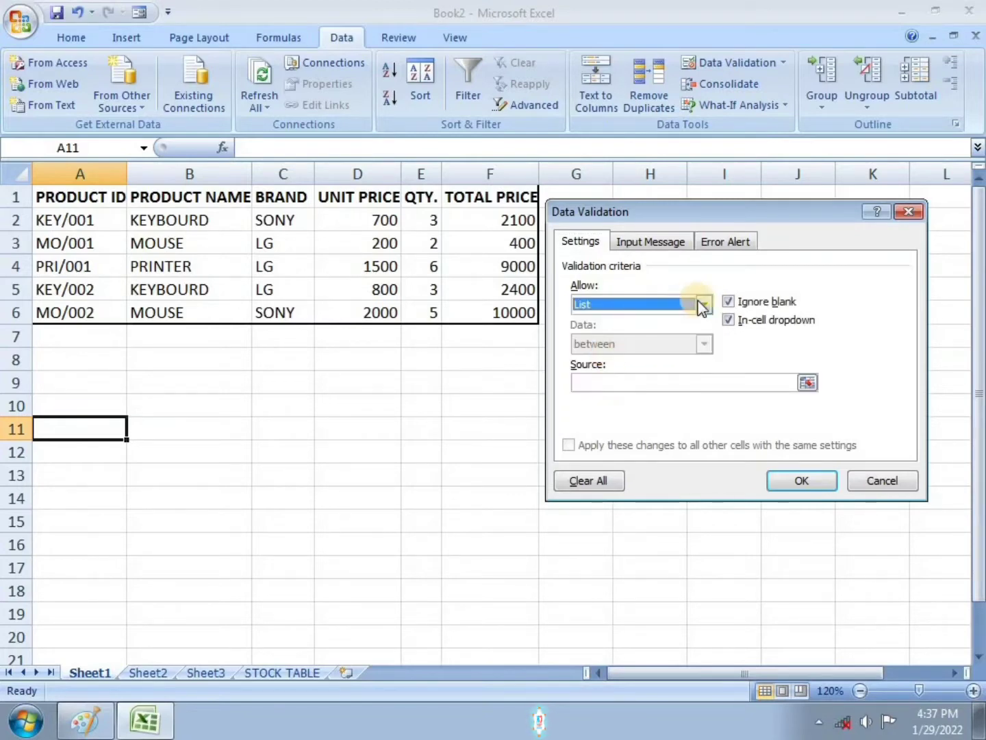
{"action": "left_click", "coordinate": [659, 384]}
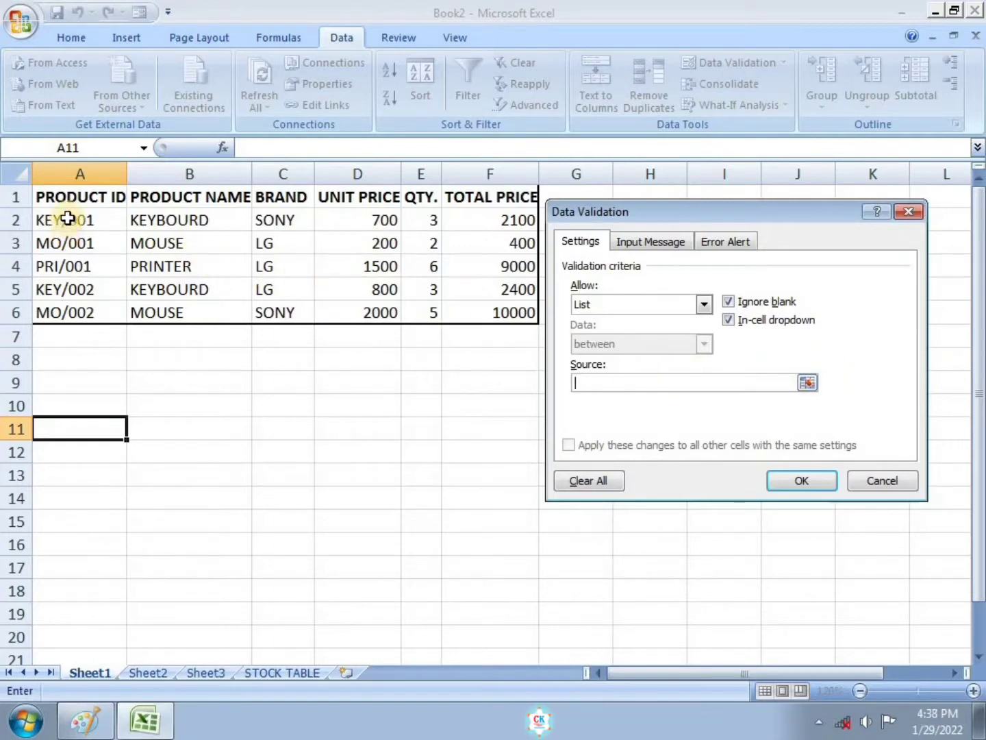
{"action": "left_click_drag", "start_coordinate": [65, 215], "coordinate": [63, 306]}
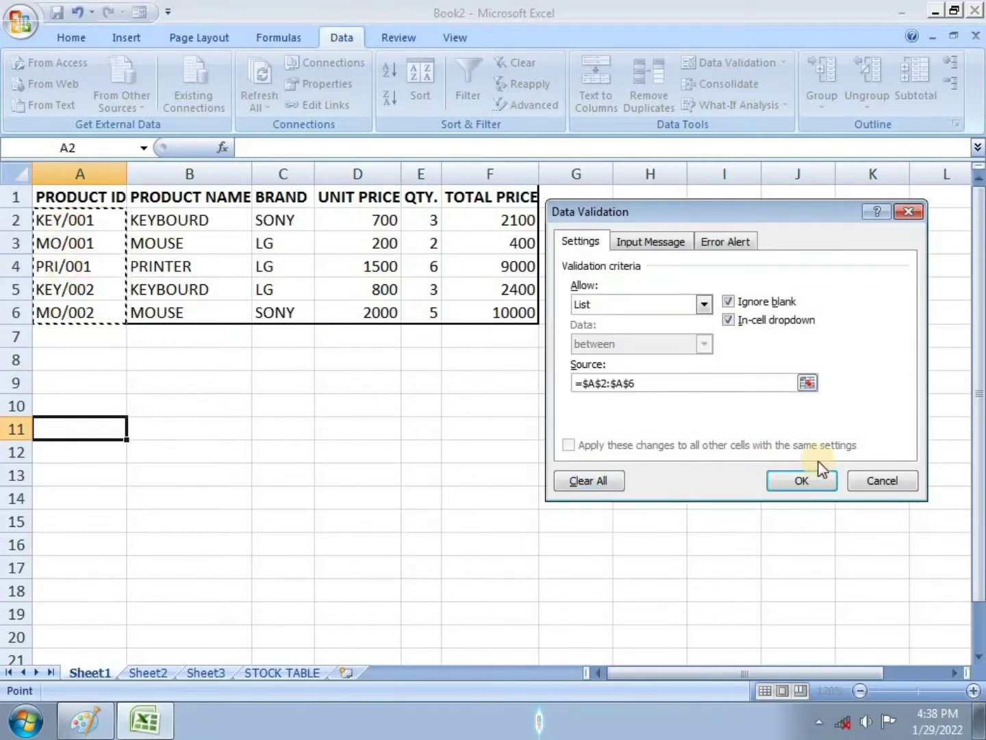
{"action": "left_click", "coordinate": [801, 483]}
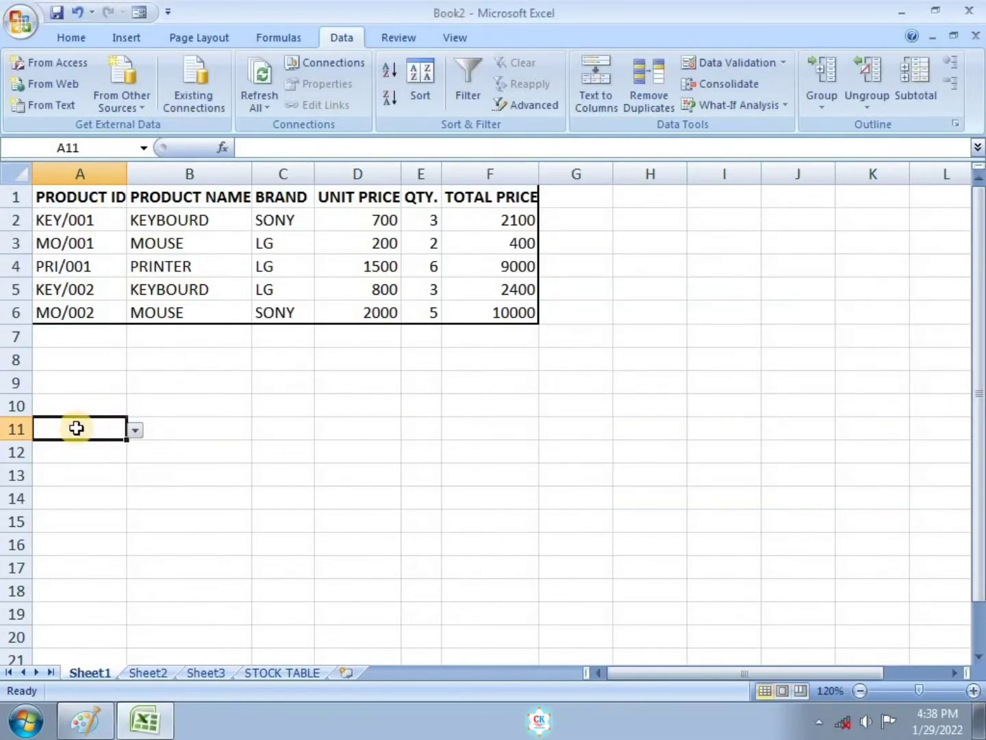
Step: Try the A11 dropdown by picking several product IDs, finishing with KEY/002
{"action": "left_click", "coordinate": [136, 432]}
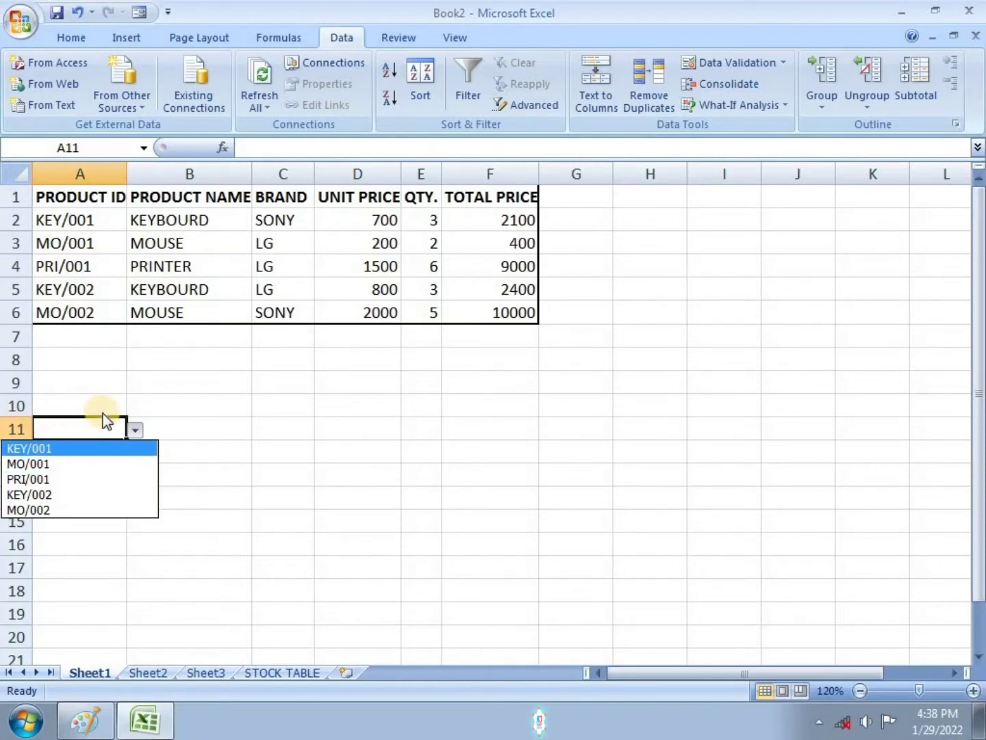
{"action": "left_click", "coordinate": [51, 468]}
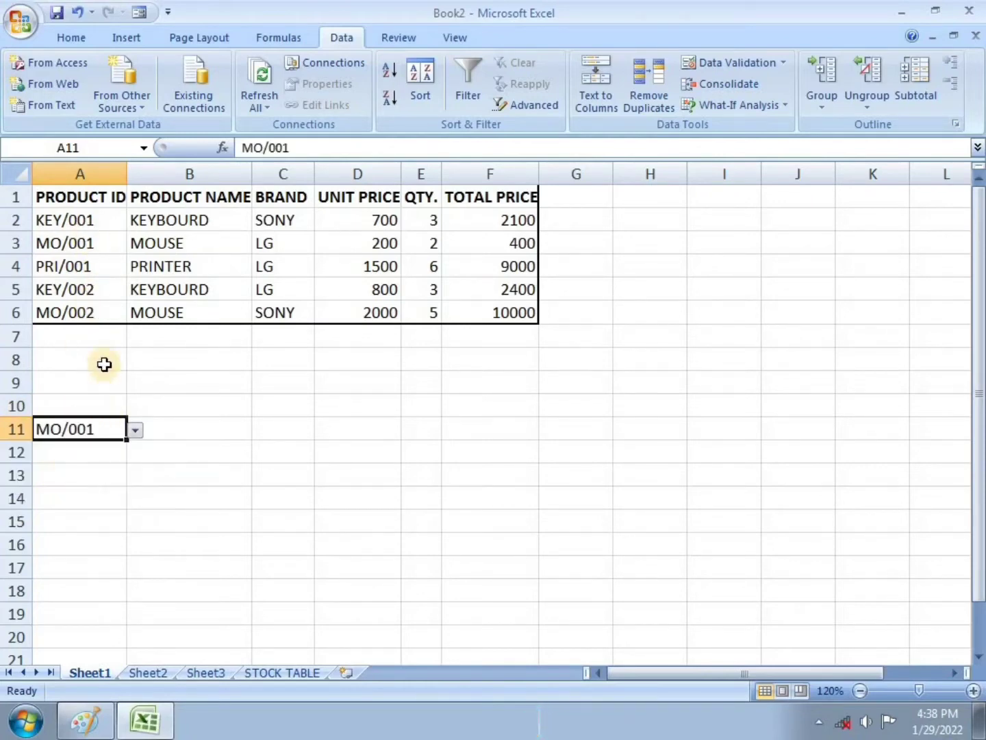
{"action": "left_click", "coordinate": [136, 430]}
{"action": "left_click", "coordinate": [114, 479]}
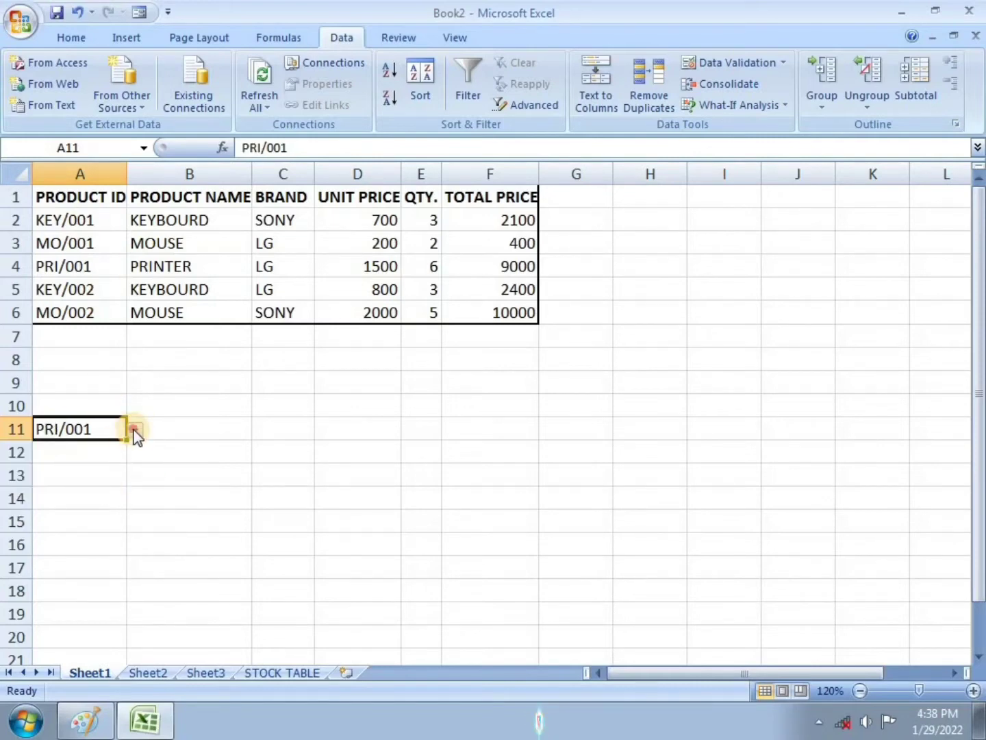
{"action": "left_click", "coordinate": [135, 430]}
{"action": "left_click", "coordinate": [106, 497]}
{"action": "left_click", "coordinate": [134, 430]}
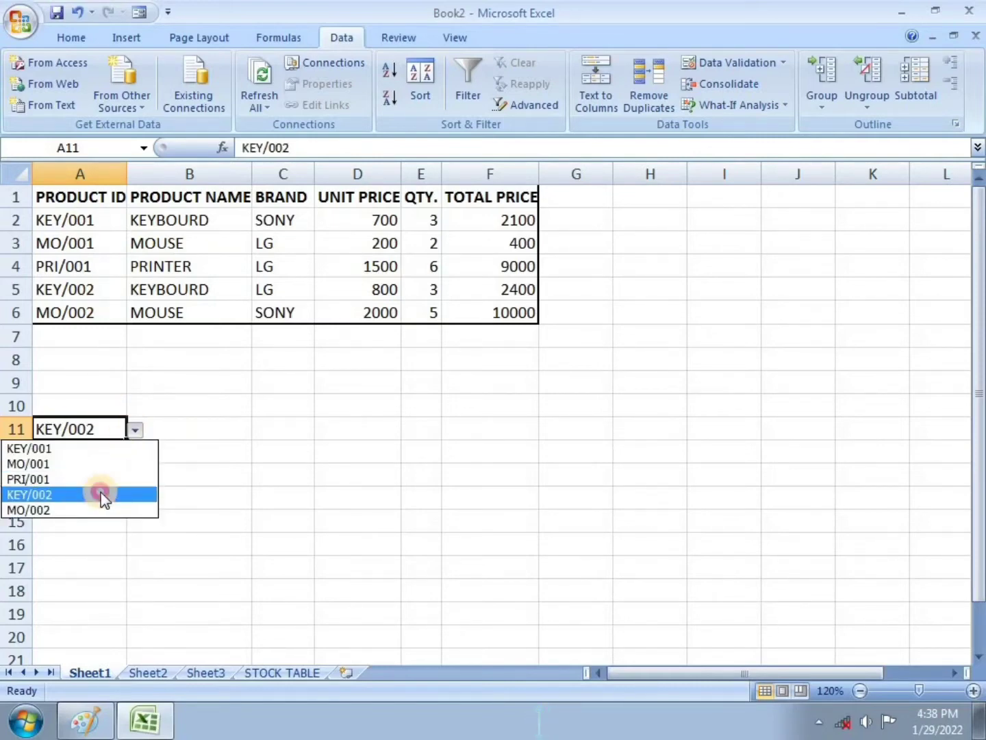
{"action": "left_click", "coordinate": [102, 495]}
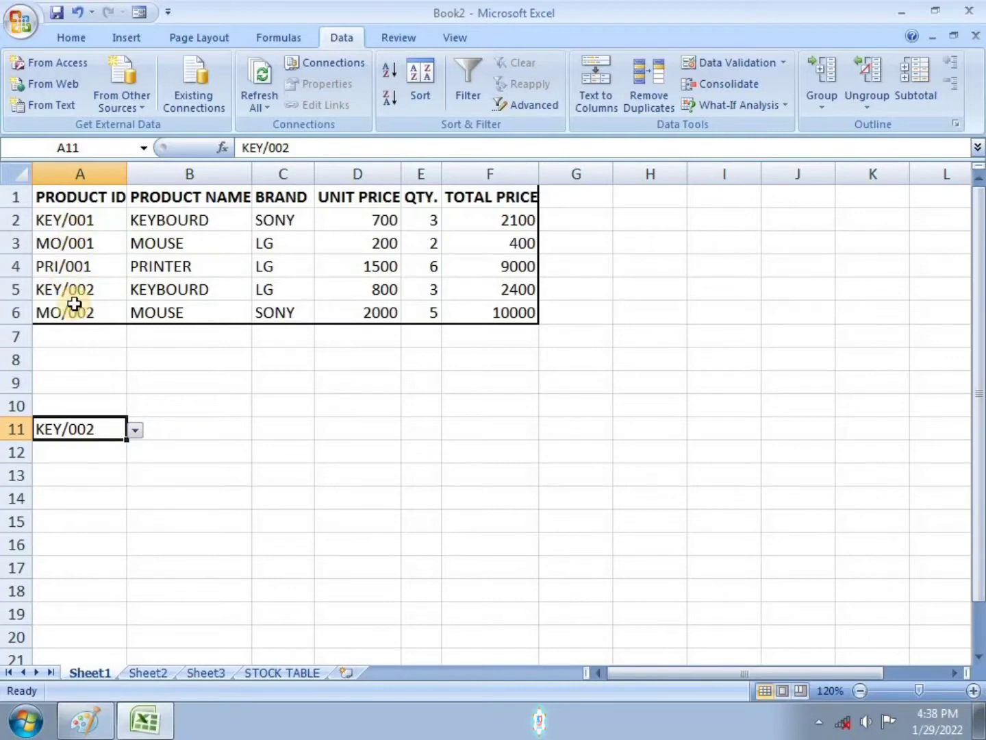
{"action": "left_click", "coordinate": [107, 464]}
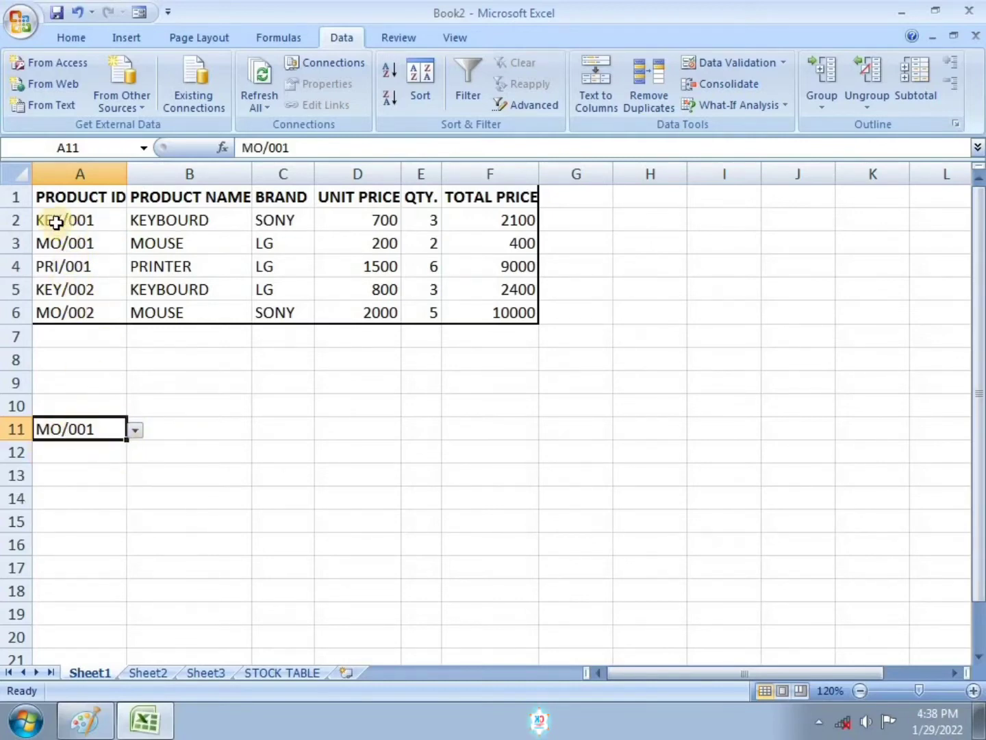
{"action": "left_click", "coordinate": [135, 432]}
{"action": "left_click", "coordinate": [73, 466]}
{"action": "left_click", "coordinate": [142, 430]}
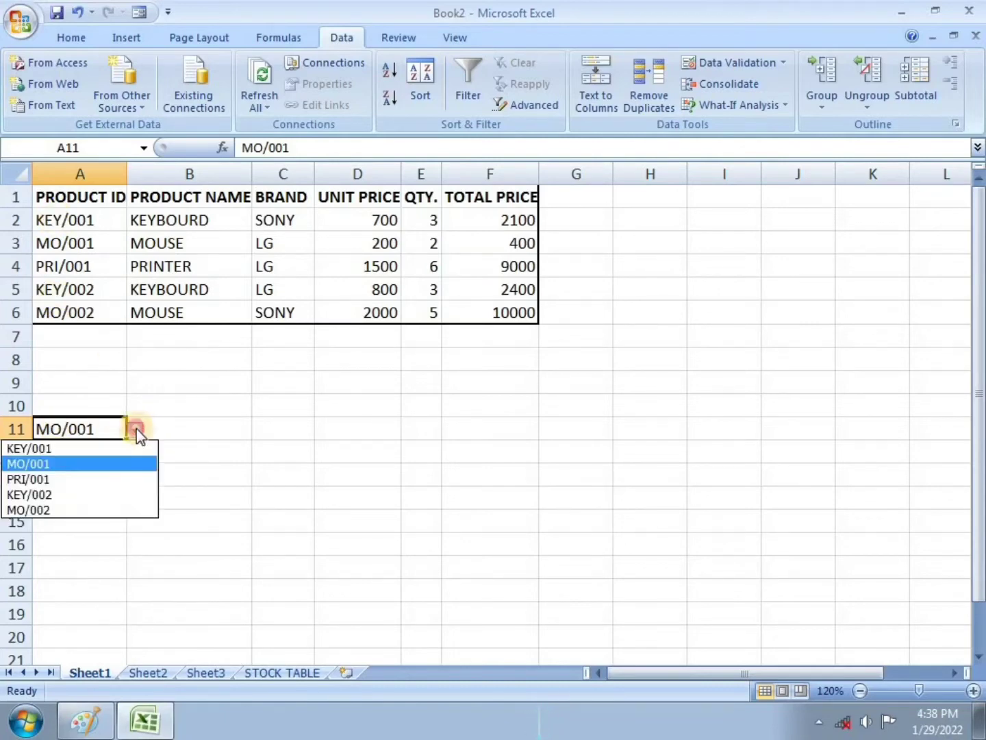
{"action": "left_click", "coordinate": [79, 491]}
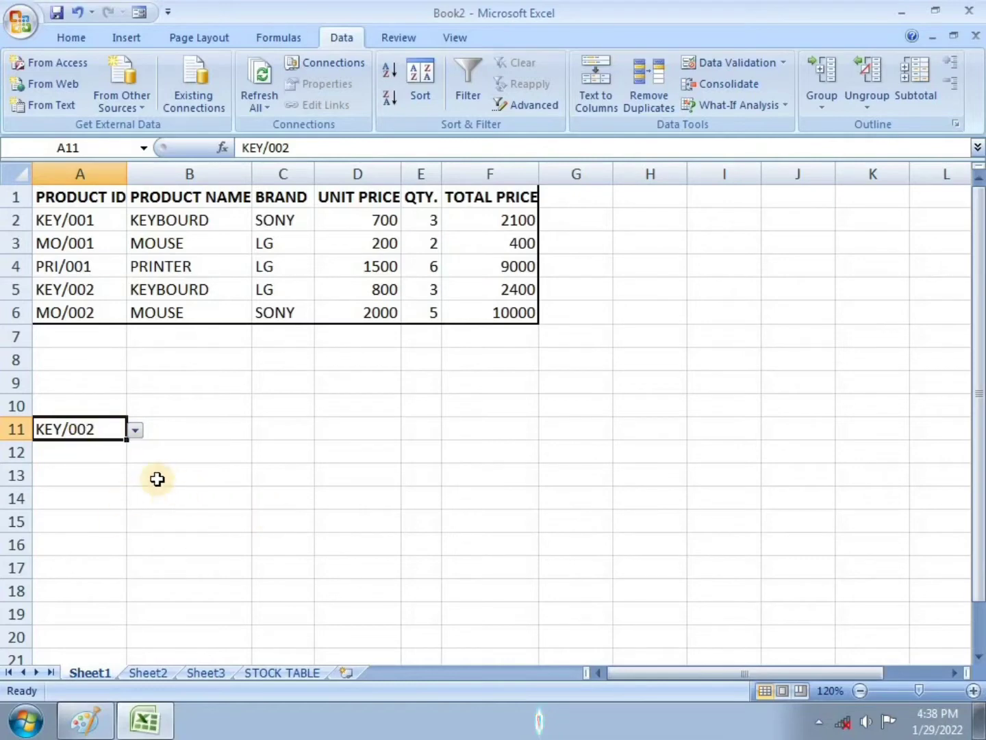
Step: Give cell B13 a List data validation dropdown whose source is the product IDs =$A$2:$A$6
{"action": "left_click", "coordinate": [181, 474]}
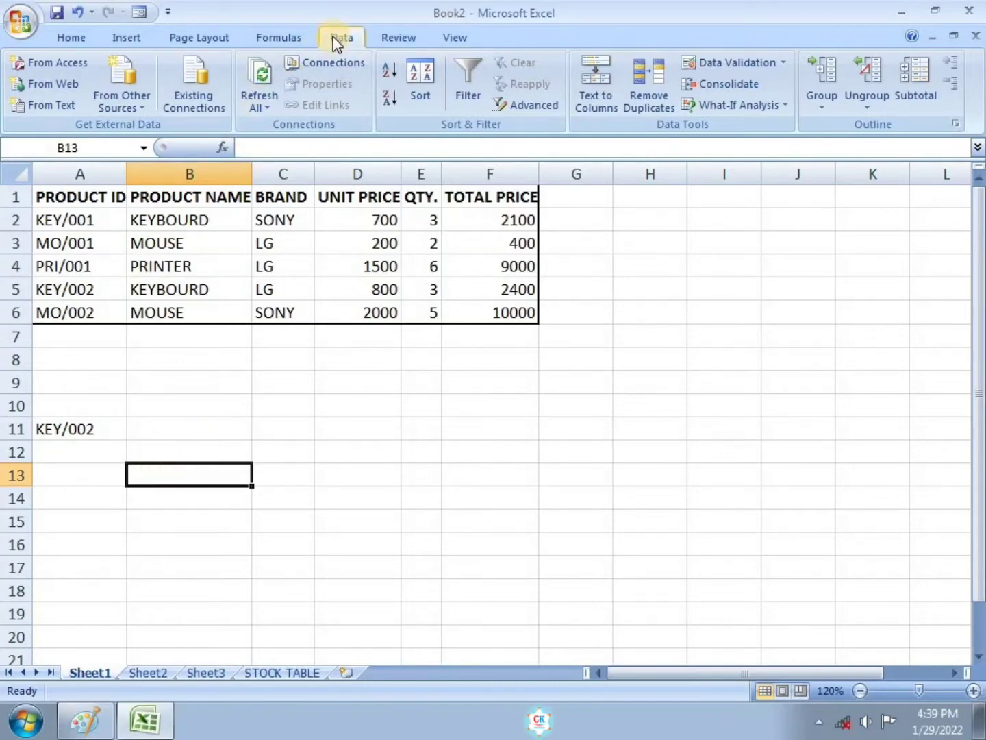
{"action": "left_click", "coordinate": [733, 67]}
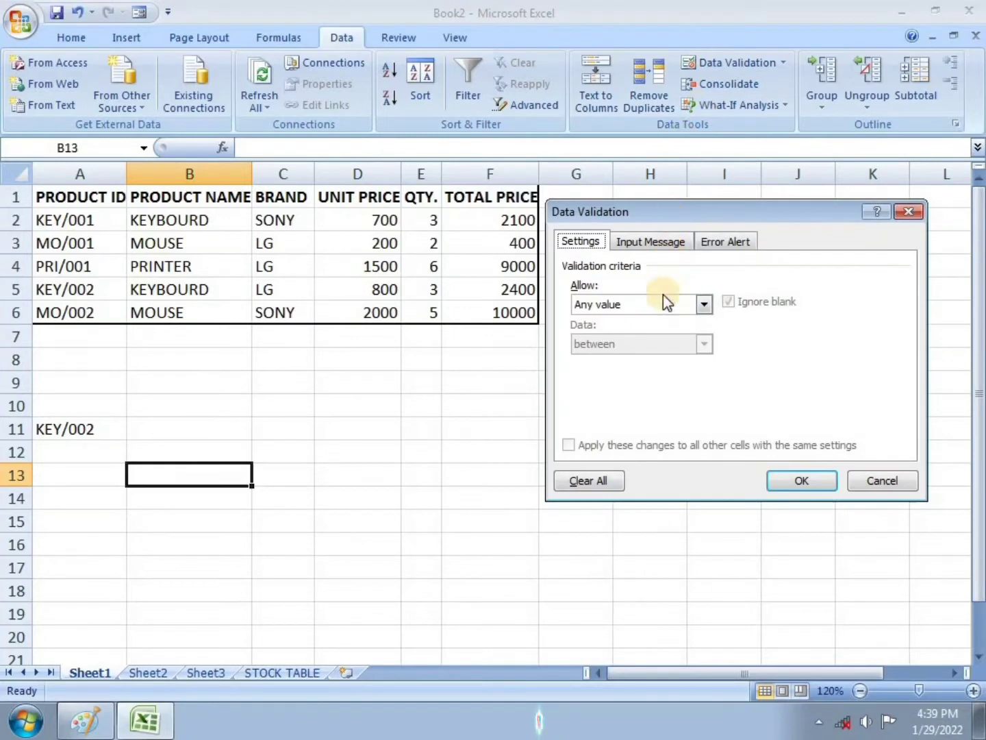
{"action": "left_click", "coordinate": [705, 303]}
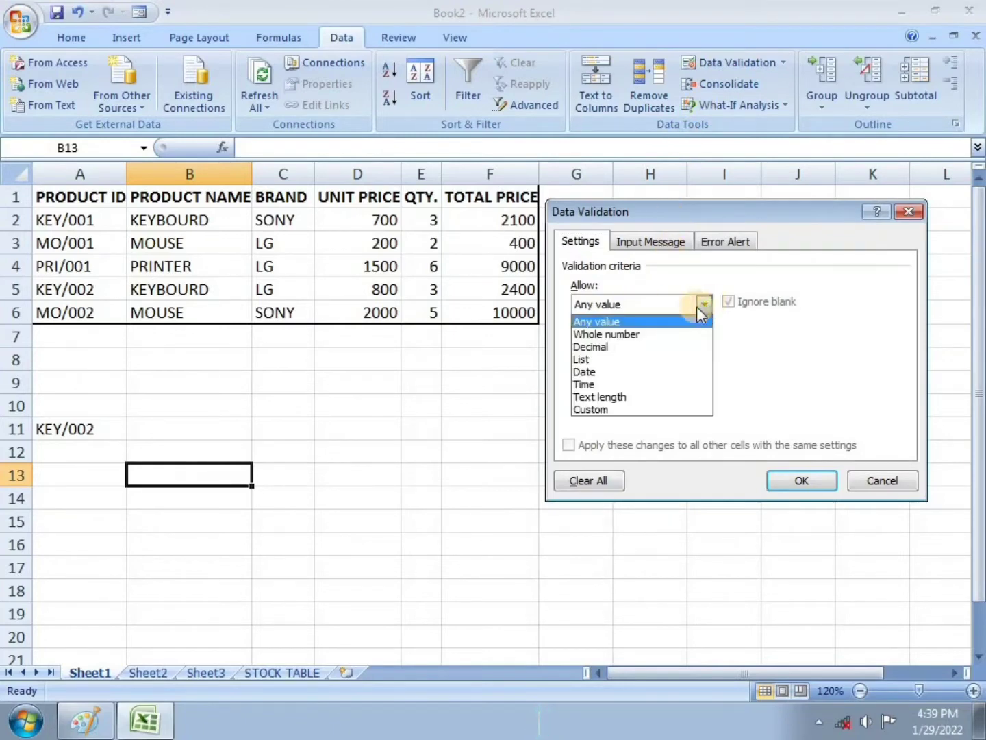
{"action": "left_click", "coordinate": [599, 361]}
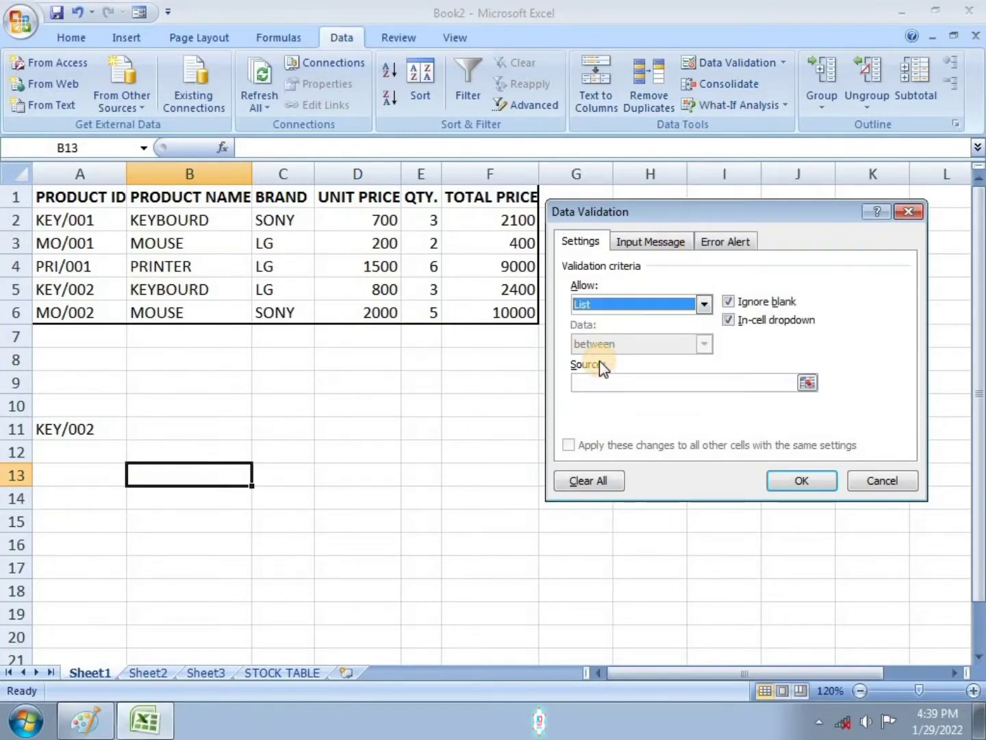
{"action": "left_click", "coordinate": [612, 382]}
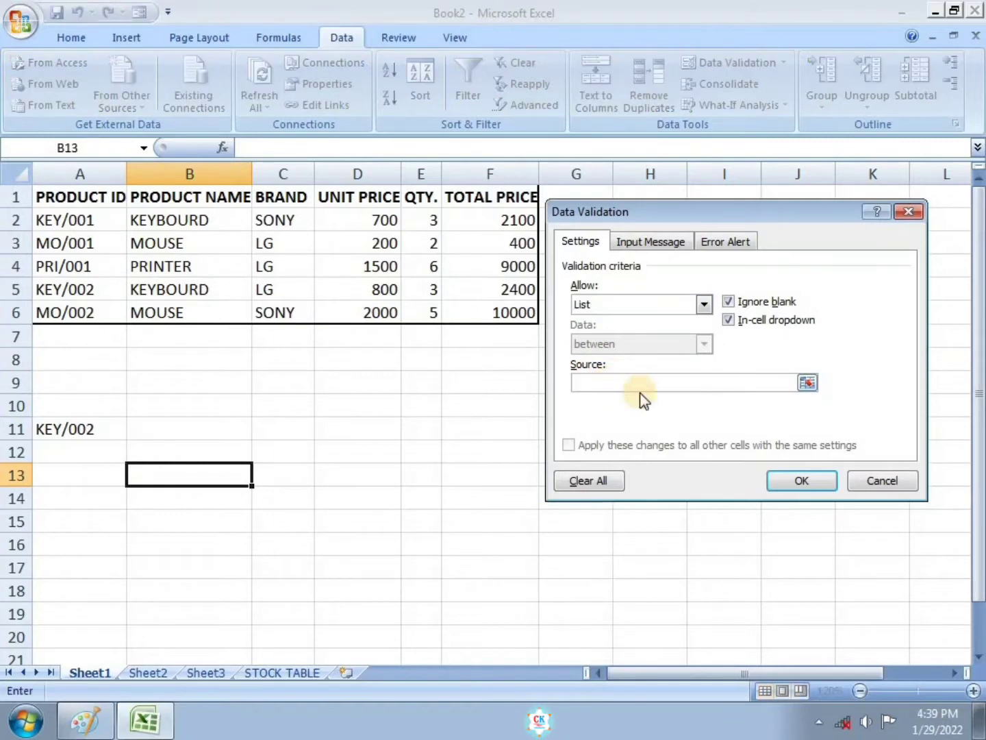
{"action": "left_click_drag", "start_coordinate": [72, 217], "coordinate": [67, 300]}
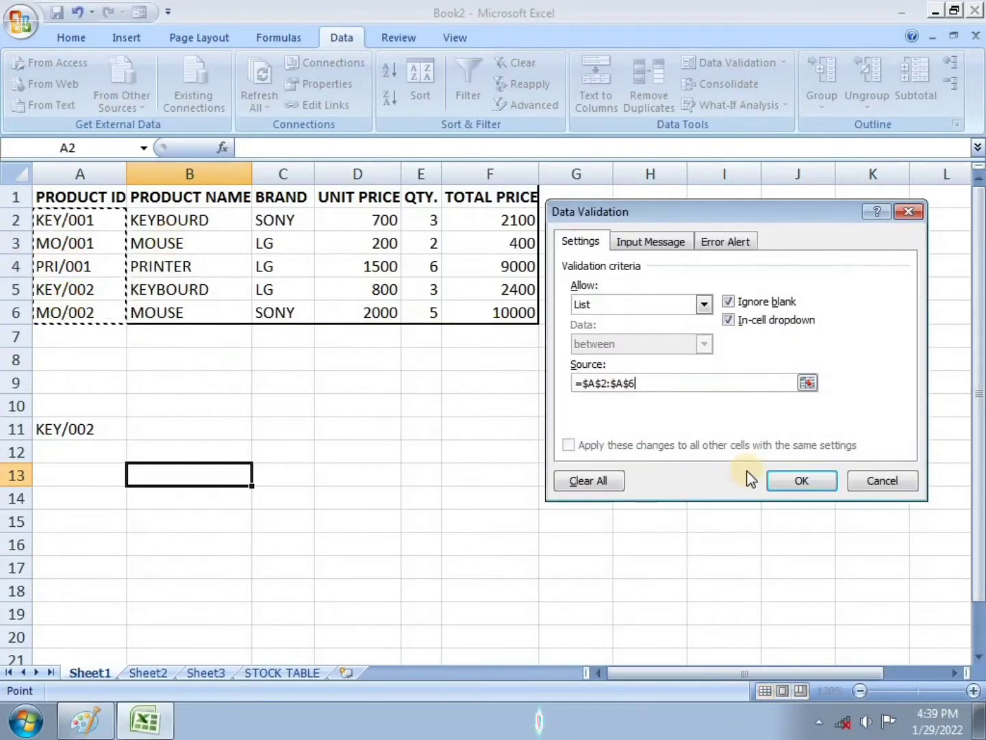
{"action": "left_click", "coordinate": [799, 482]}
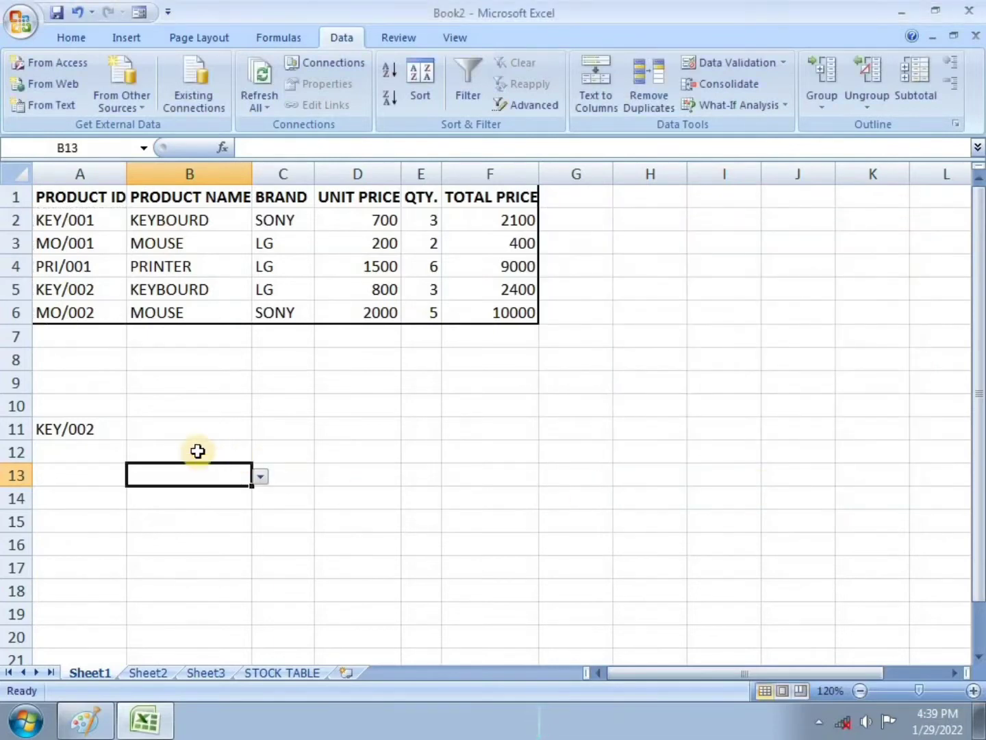
Step: Try the B13 dropdown by picking PRI/001 and then MO/001
{"action": "left_click", "coordinate": [260, 478]}
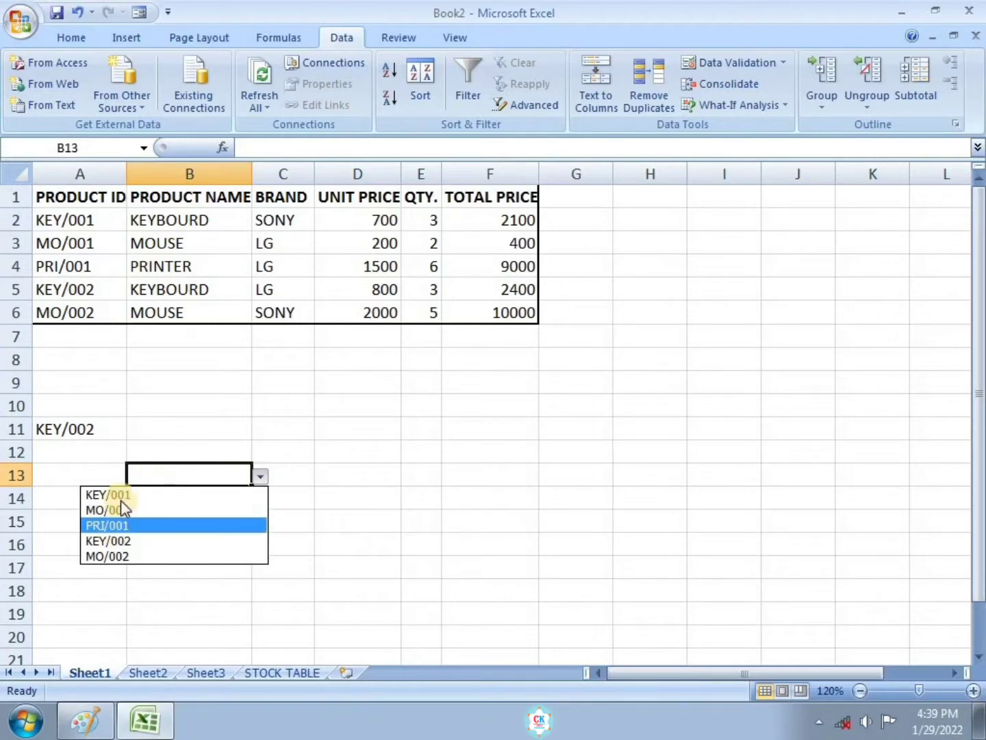
{"action": "left_click", "coordinate": [141, 524]}
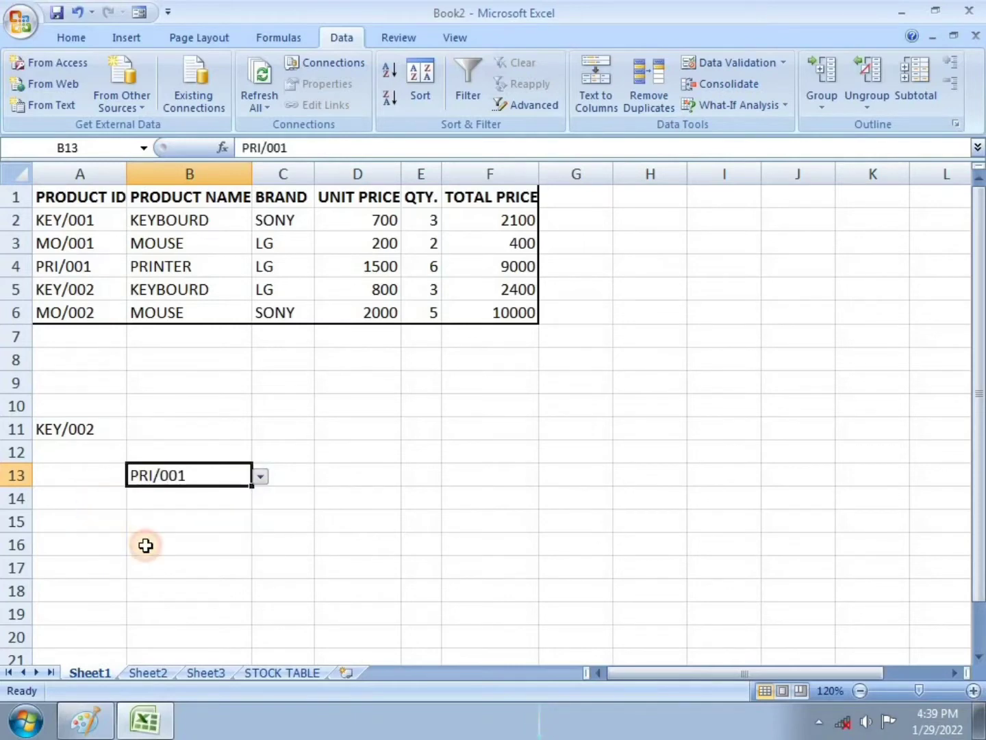
{"action": "left_click", "coordinate": [261, 477]}
{"action": "left_click", "coordinate": [176, 510]}
{"action": "left_click", "coordinate": [171, 517]}
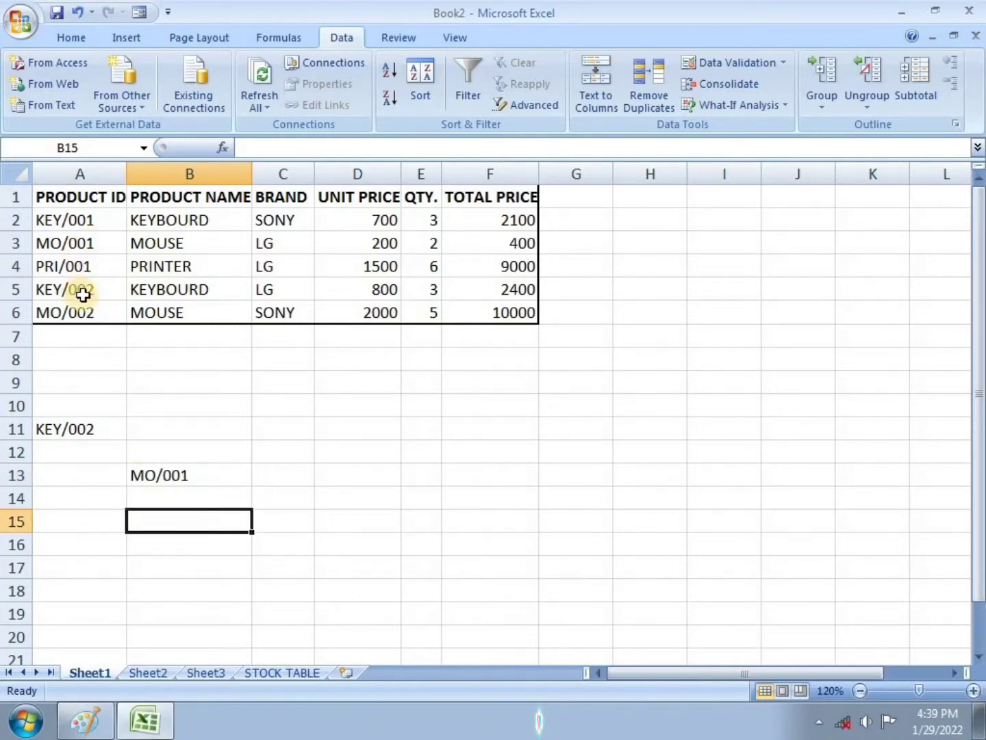
{"action": "left_click", "coordinate": [160, 472]}
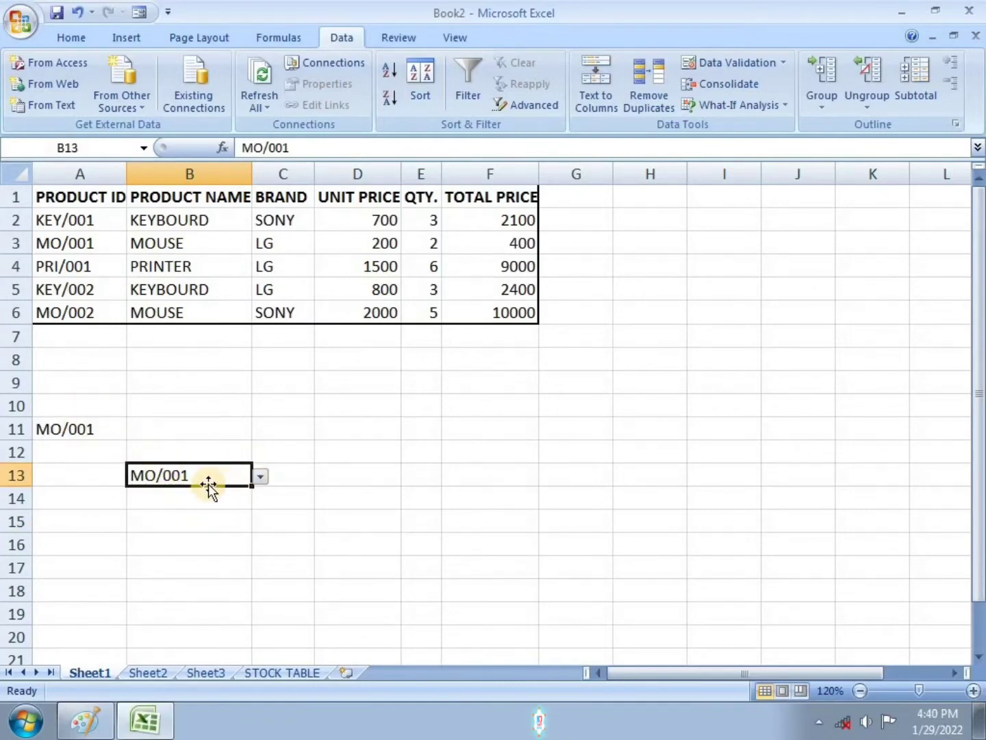
Step: In Paint, mark task 3 (the product ID popup) as done with a red stroke, then return to Excel
{"action": "mouse_move", "coordinate": [147, 727]}
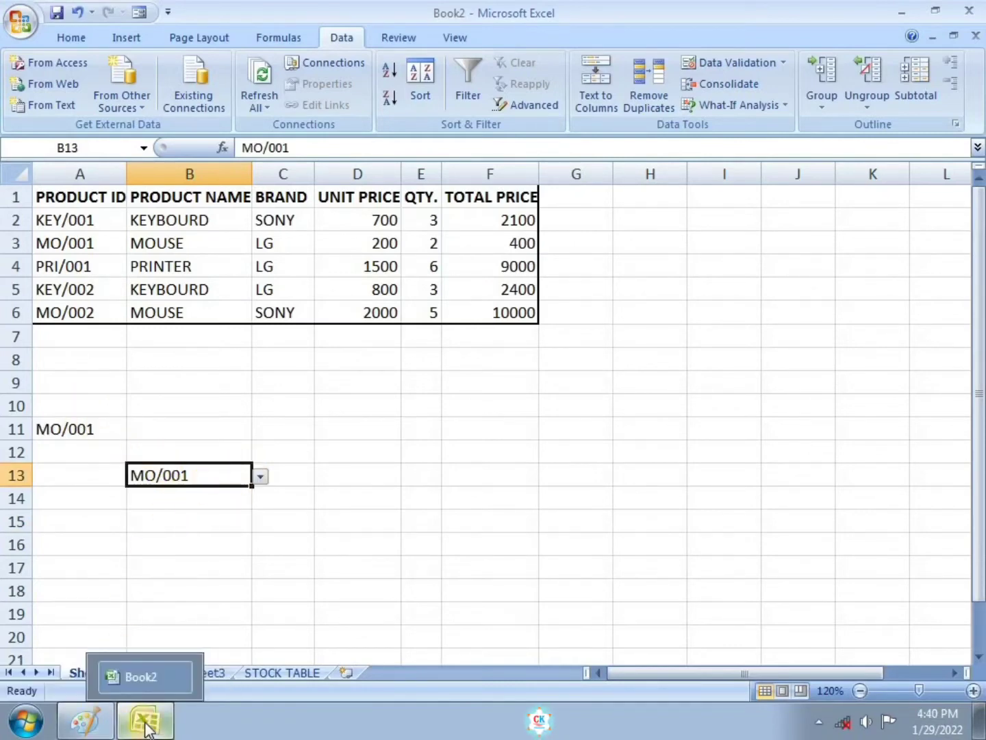
{"action": "left_click", "coordinate": [86, 721]}
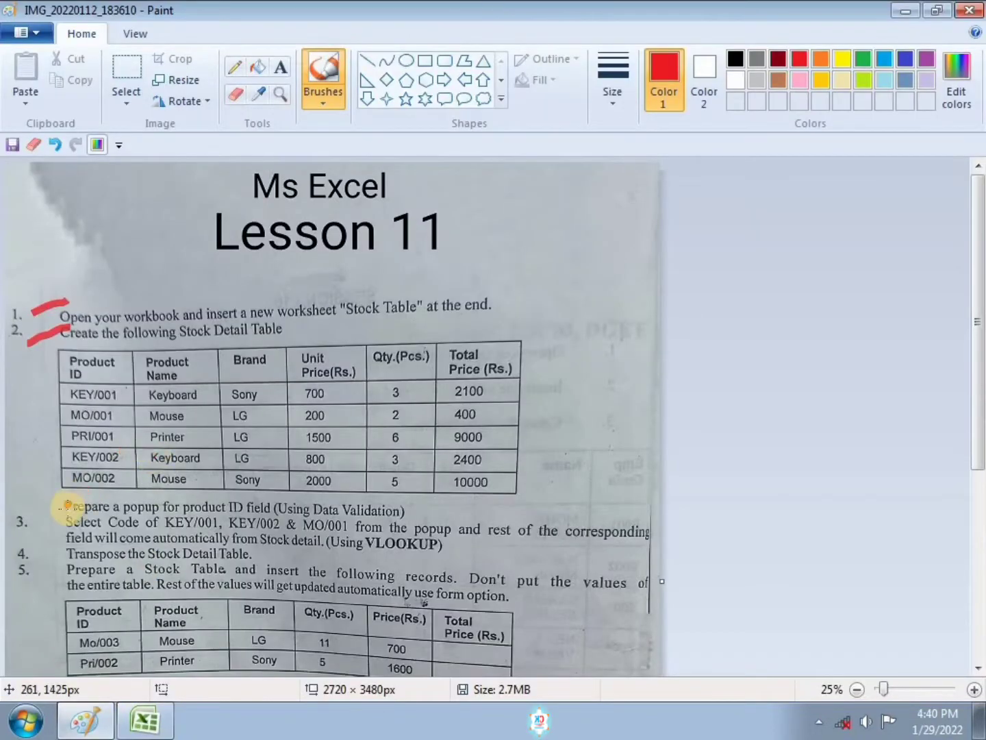
{"action": "left_click_drag", "start_coordinate": [50, 509], "coordinate": [73, 491]}
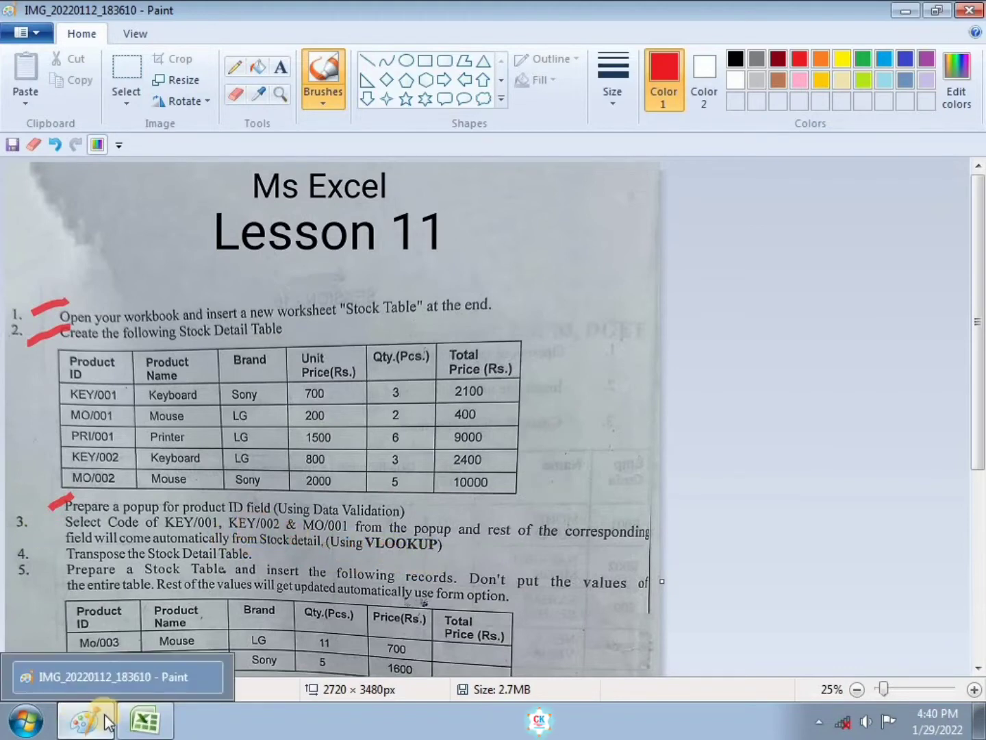
{"action": "left_click", "coordinate": [144, 721]}
Step: Pick KEY/001 from the B13 dropdown
{"action": "left_click", "coordinate": [260, 476]}
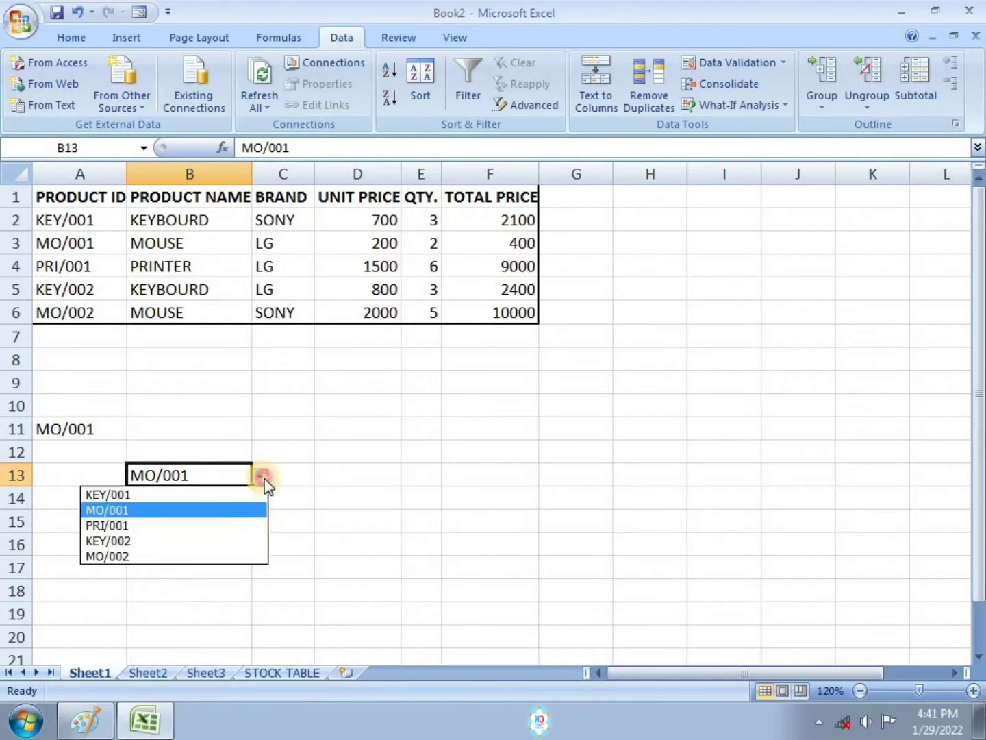
{"action": "left_click", "coordinate": [178, 491]}
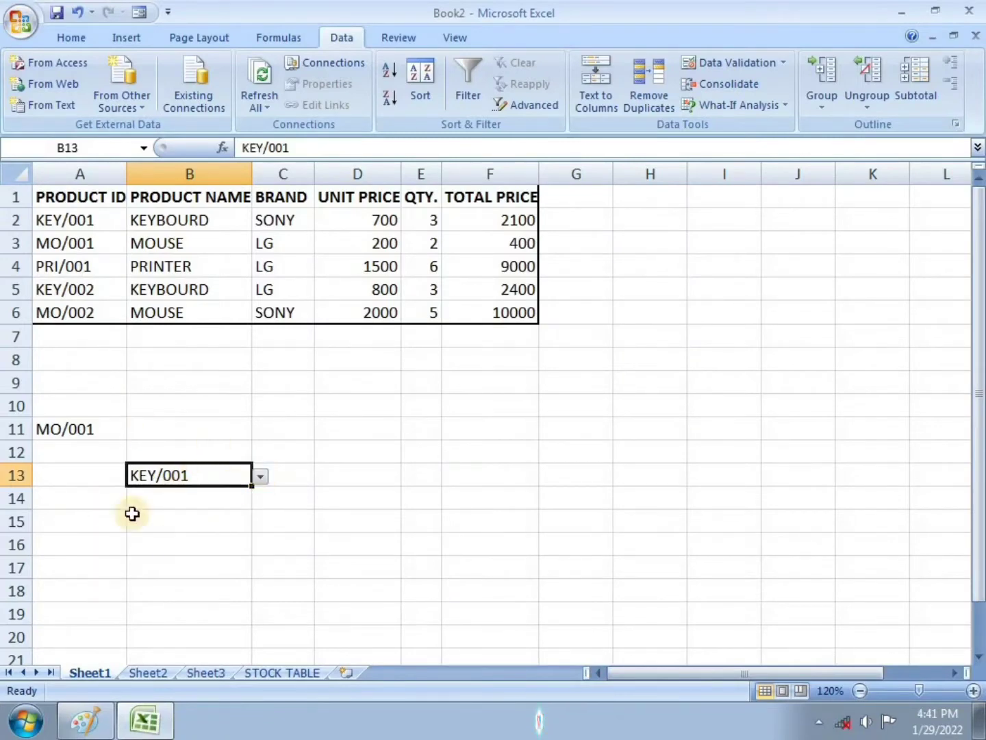
{"action": "left_click", "coordinate": [354, 479]}
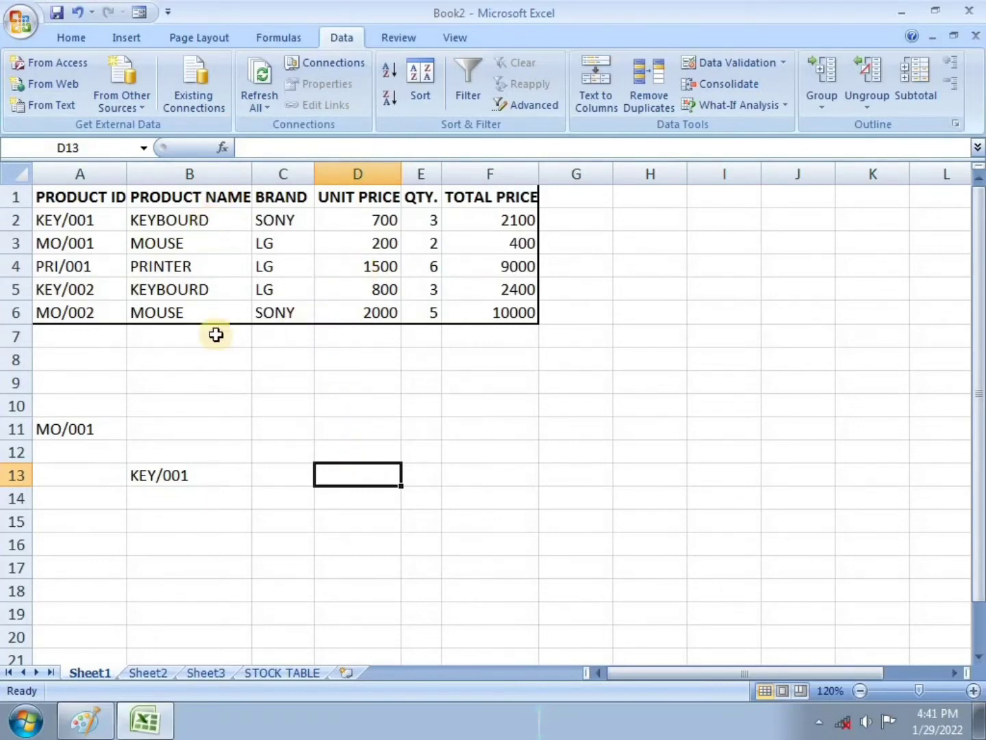
Step: In D13, enter the formula =VLOOKUP(B13,A1:F6,4,FALSE) to look up the unit price
{"action": "double_click", "coordinate": [339, 476]}
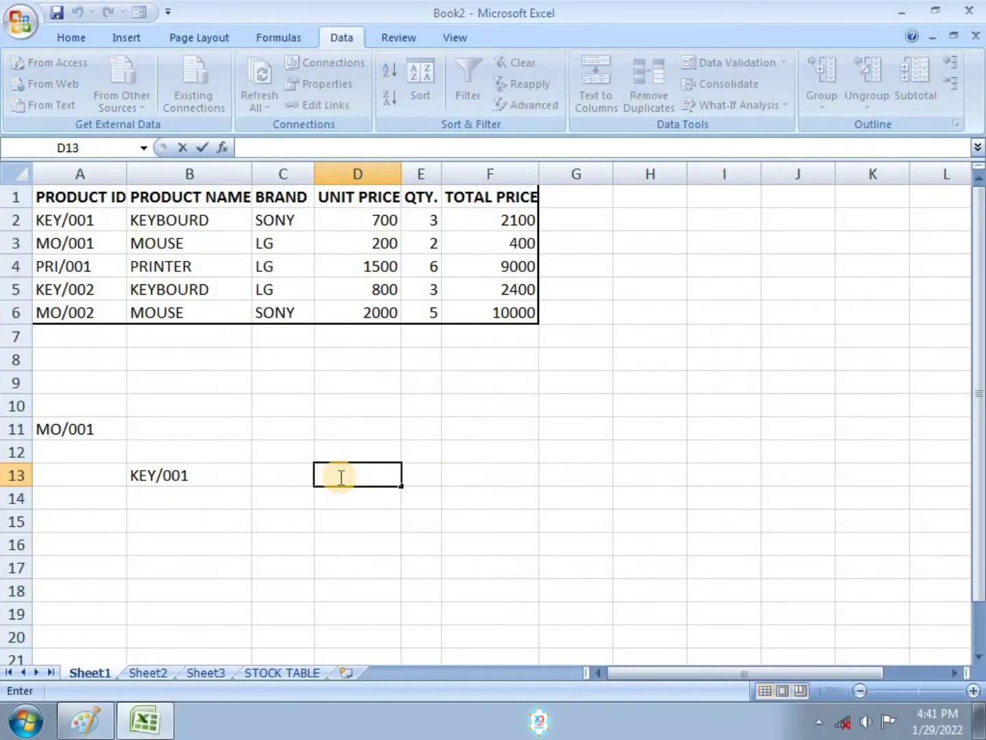
{"action": "type", "text": "=V"}
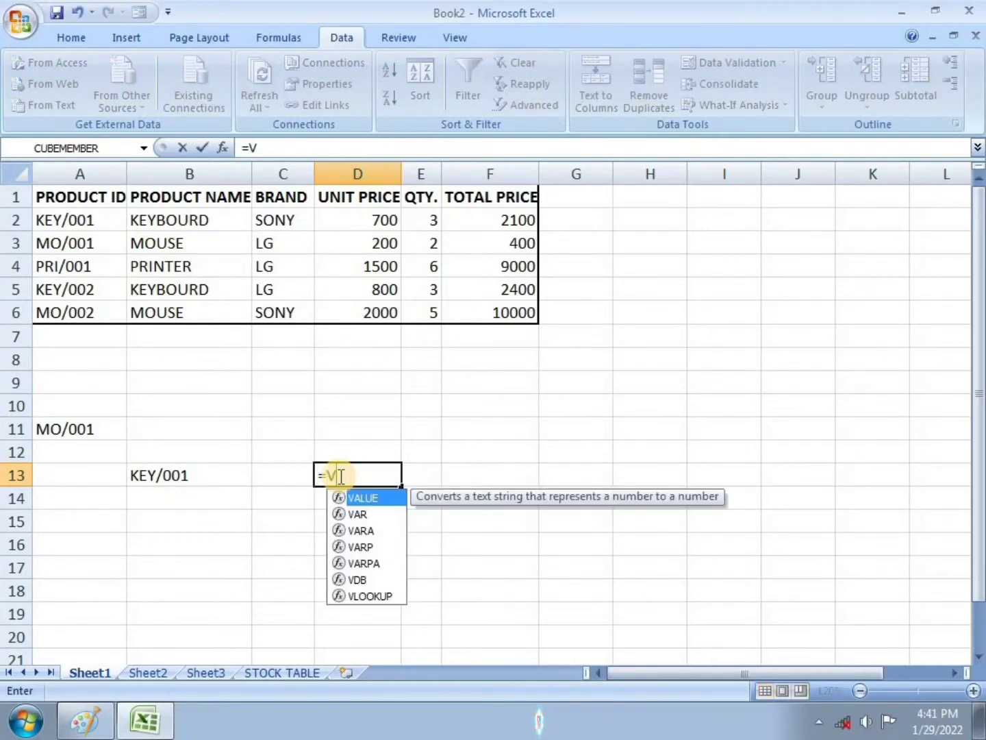
{"action": "type", "text": "LOO"}
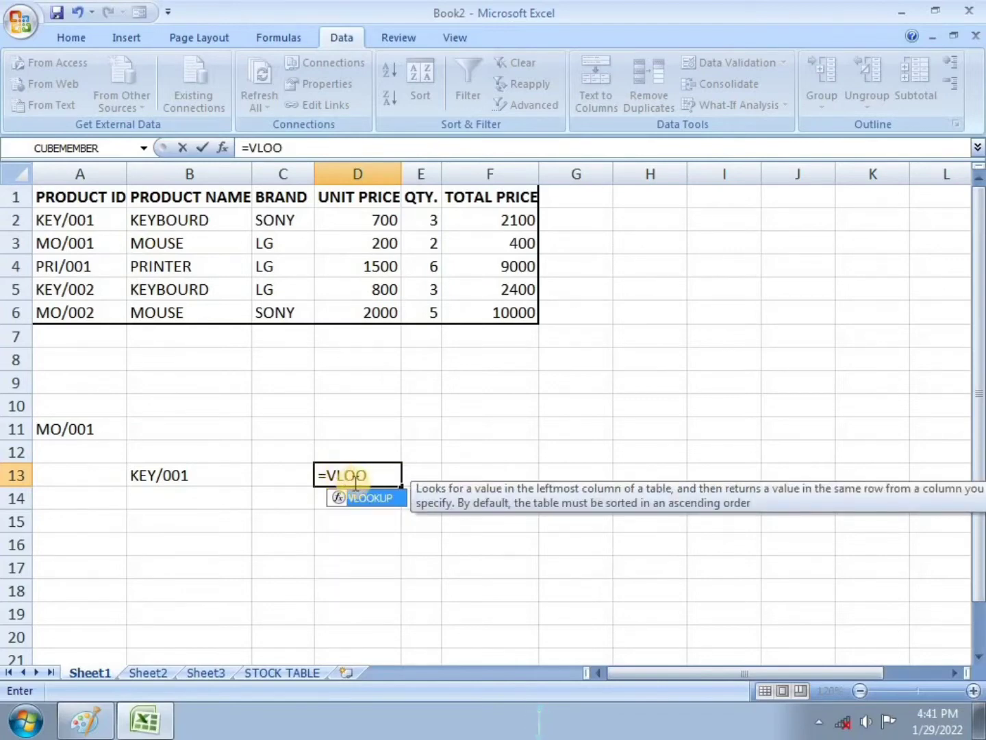
{"action": "double_click", "coordinate": [370, 499]}
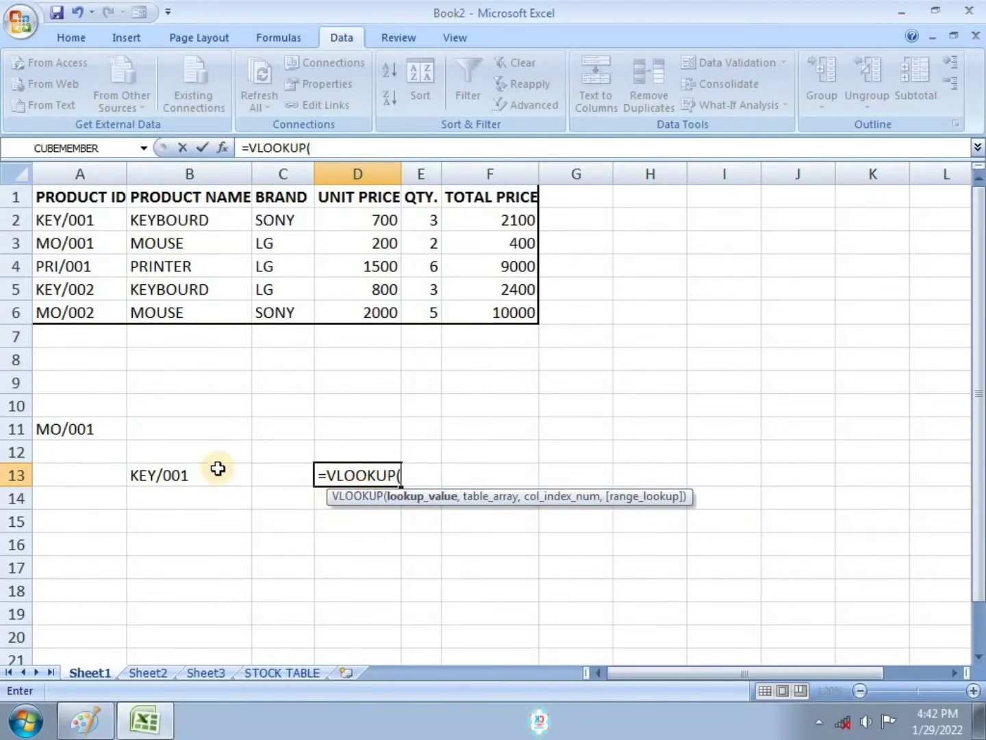
{"action": "left_click", "coordinate": [183, 477]}
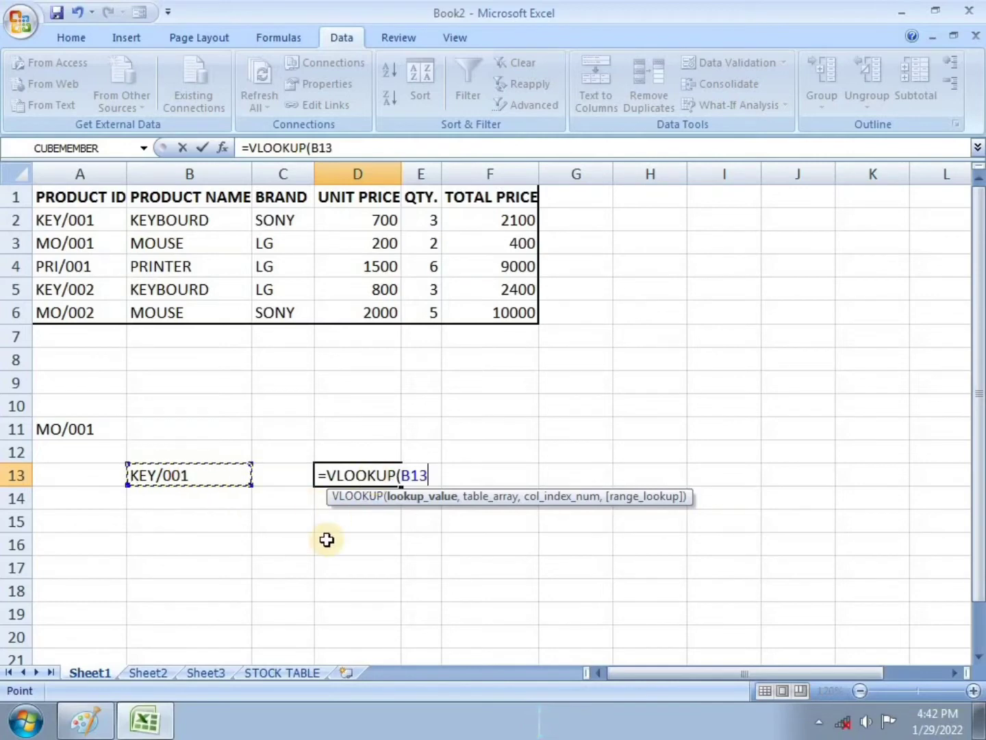
{"action": "type", "text": ","}
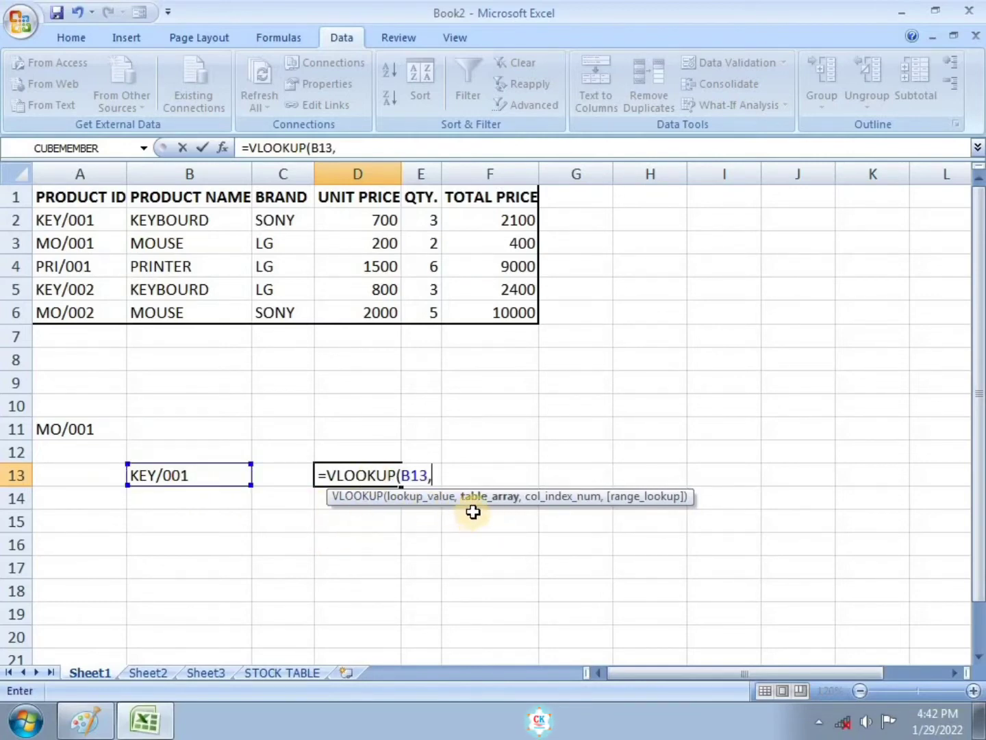
{"action": "left_click_drag", "start_coordinate": [46, 195], "coordinate": [485, 313]}
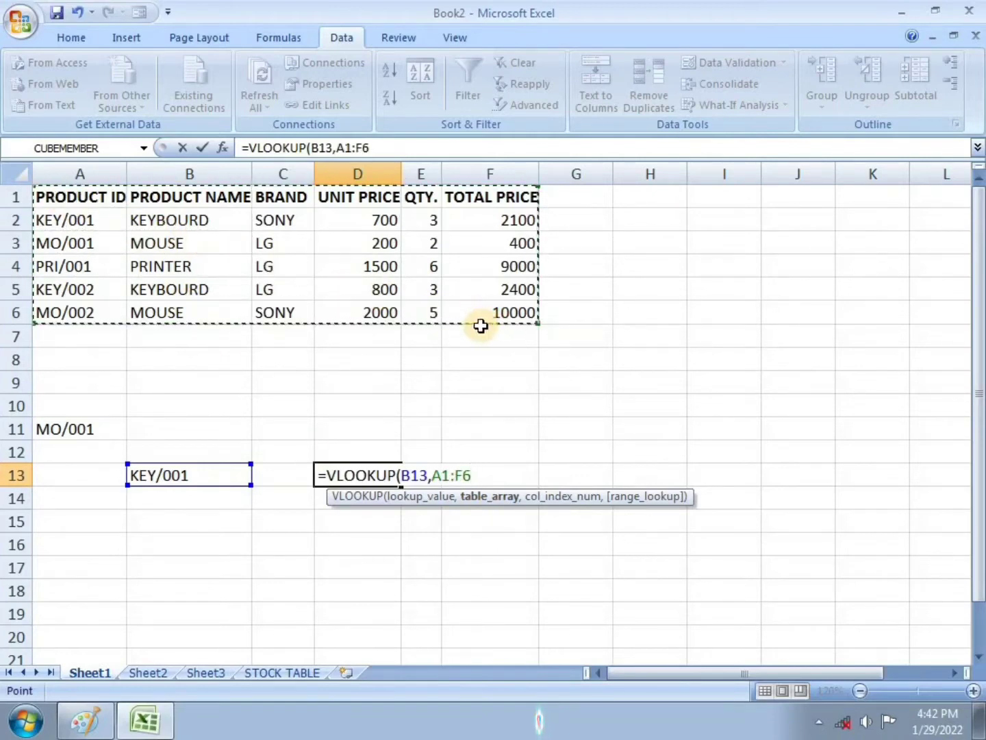
{"action": "type", "text": ",4"}
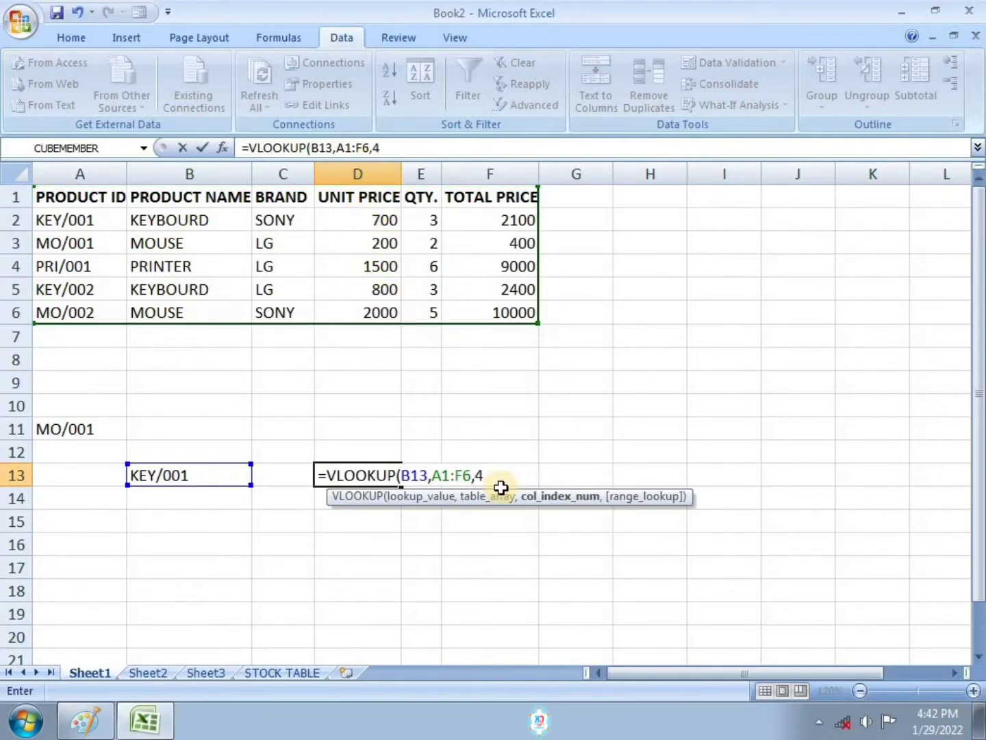
{"action": "type", "text": ","}
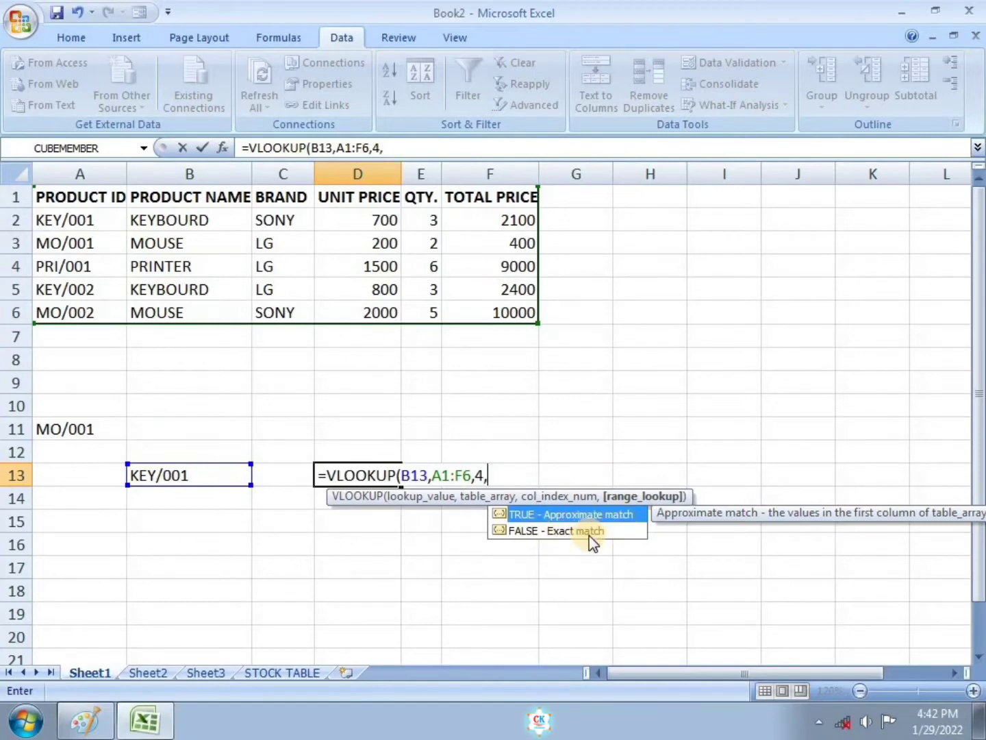
{"action": "left_click", "coordinate": [567, 532]}
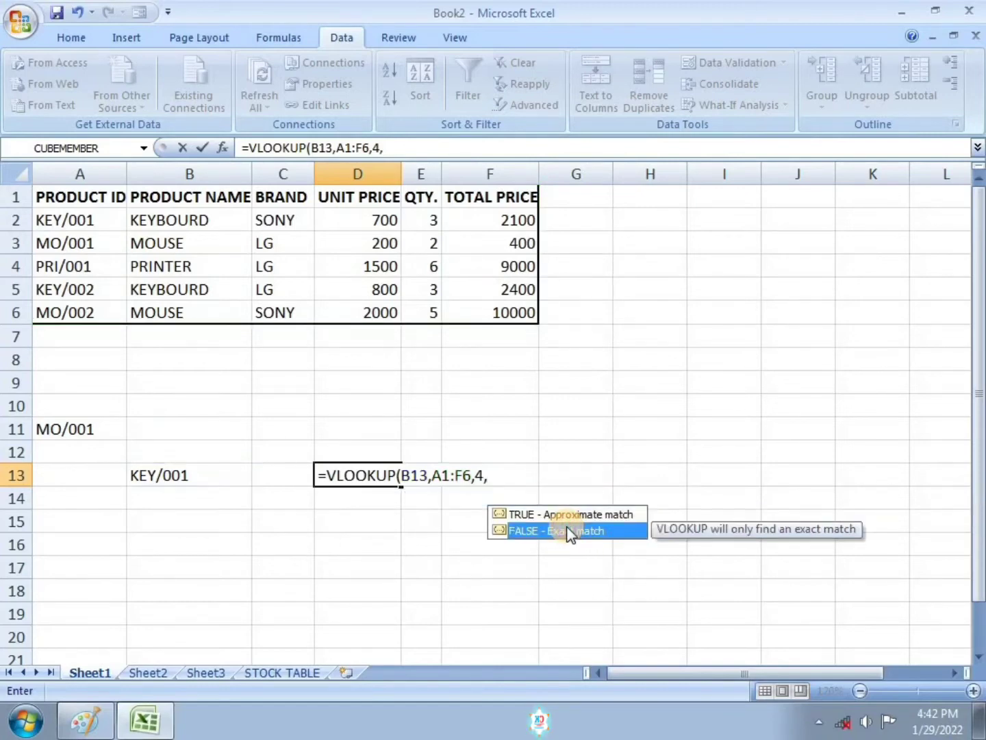
{"action": "double_click", "coordinate": [567, 531]}
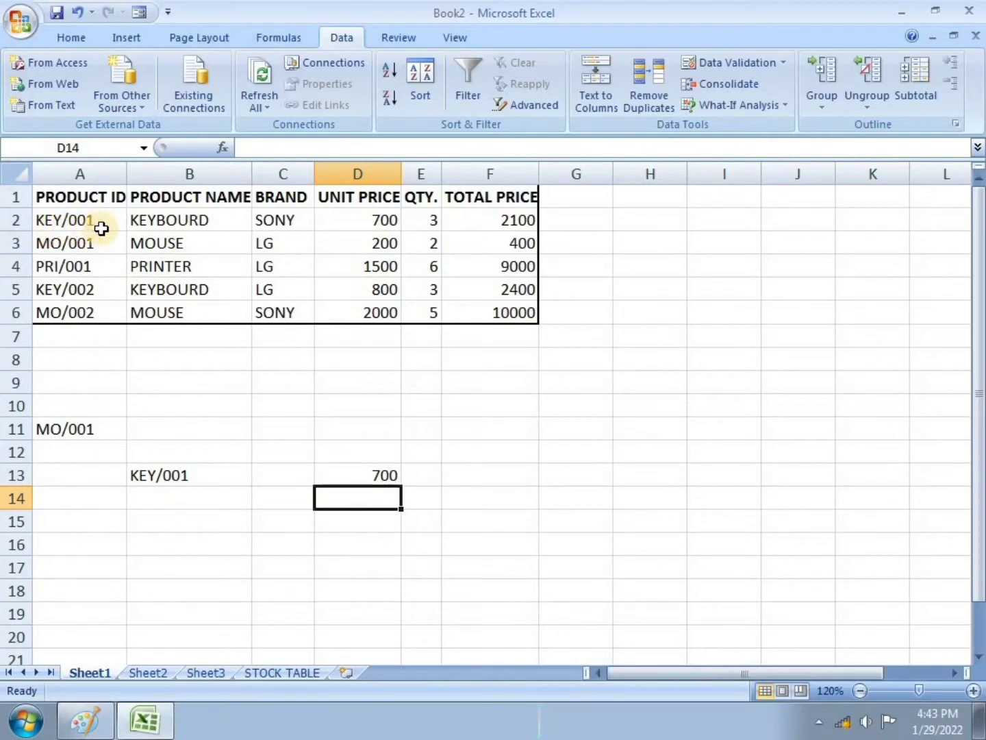
Step: Test the lookup by picking KEY/002, MO/001 and PRI/001 in turn from the B13 dropdown
{"action": "left_click", "coordinate": [193, 474]}
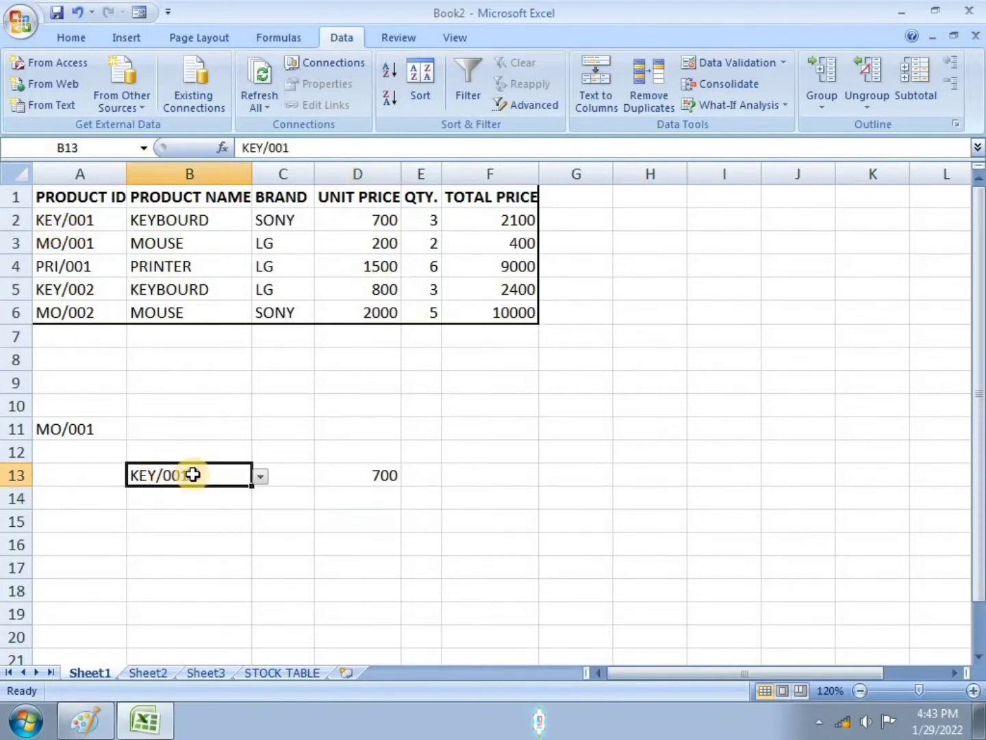
{"action": "left_click", "coordinate": [263, 475]}
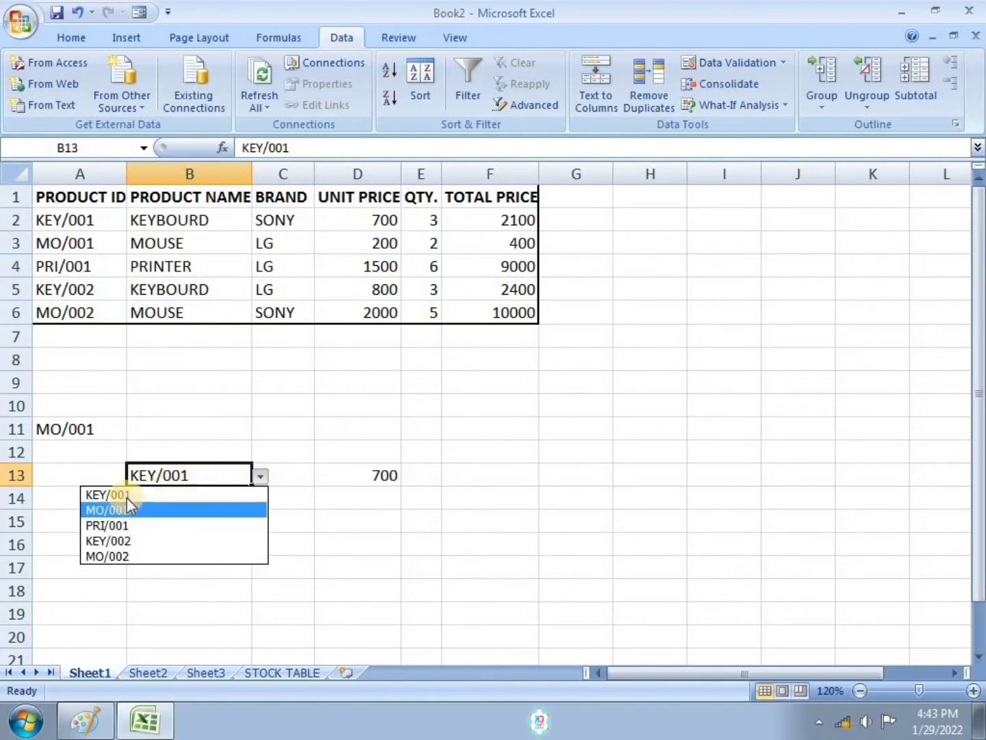
{"action": "left_click", "coordinate": [127, 541]}
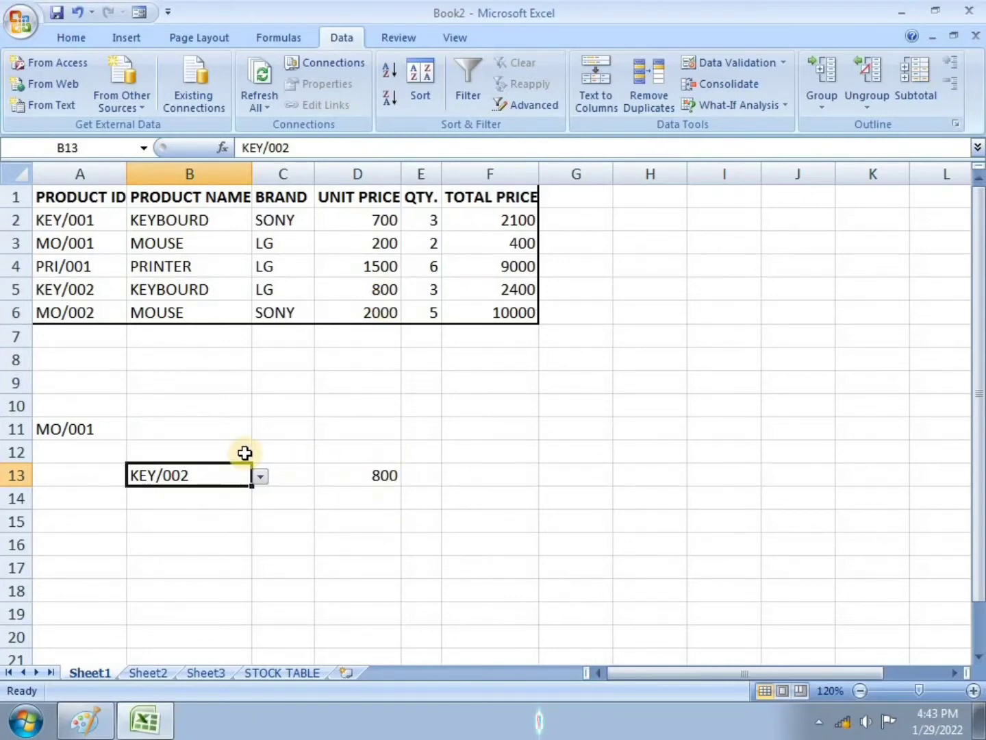
{"action": "left_click", "coordinate": [260, 476]}
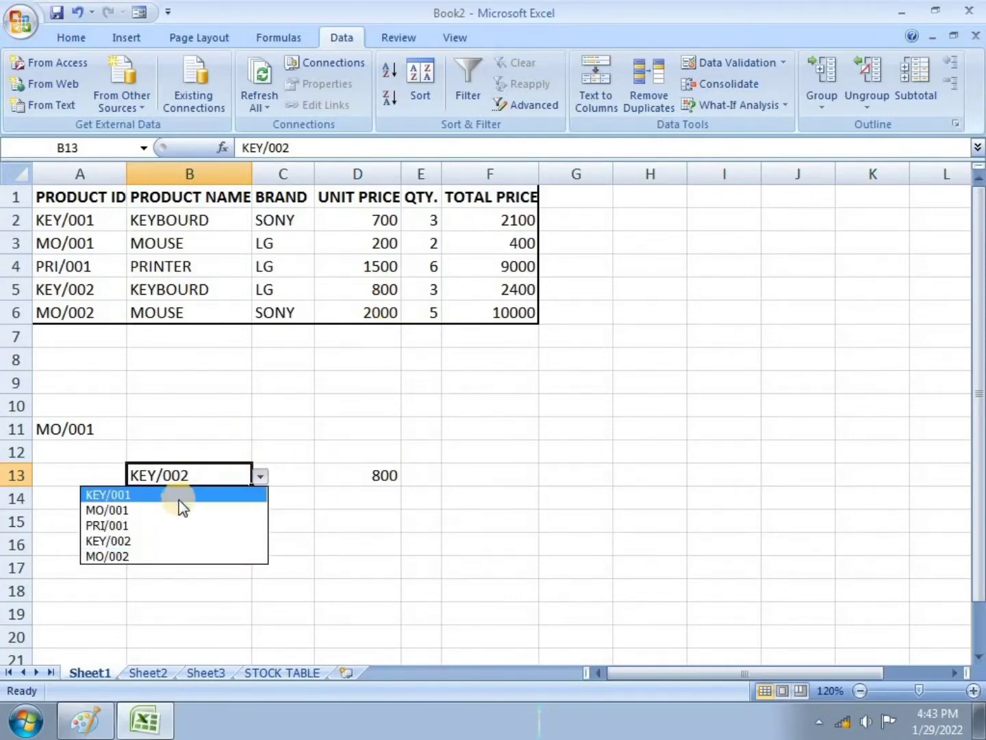
{"action": "left_click", "coordinate": [137, 510]}
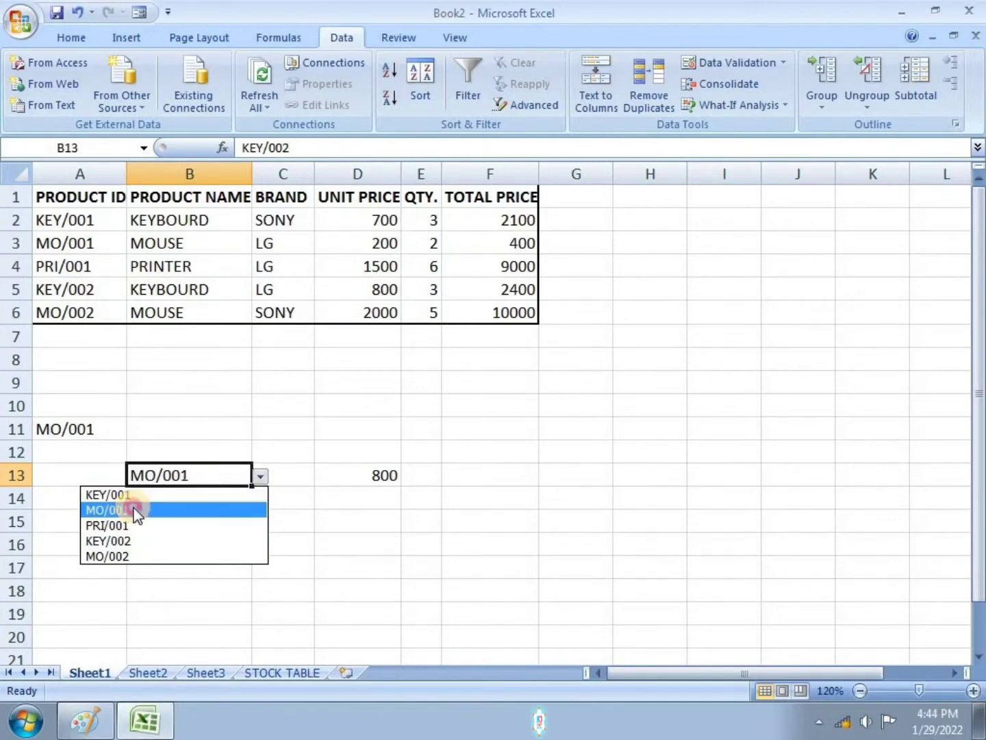
{"action": "left_click", "coordinate": [261, 479]}
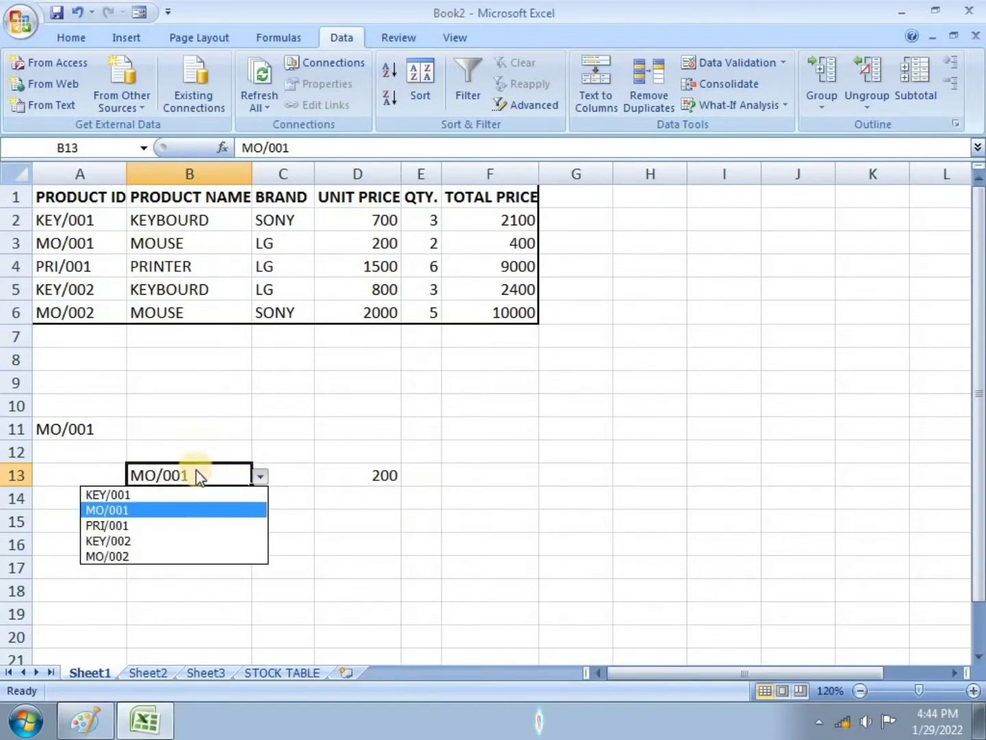
{"action": "left_click", "coordinate": [189, 524]}
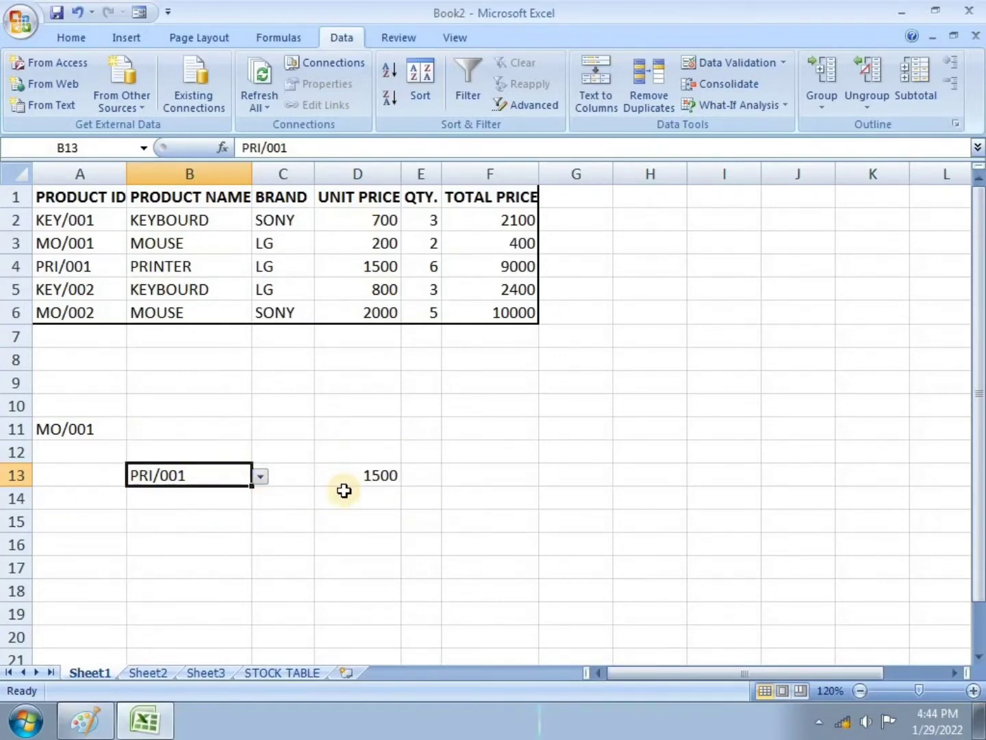
{"action": "left_click", "coordinate": [261, 478]}
{"action": "left_click", "coordinate": [242, 524]}
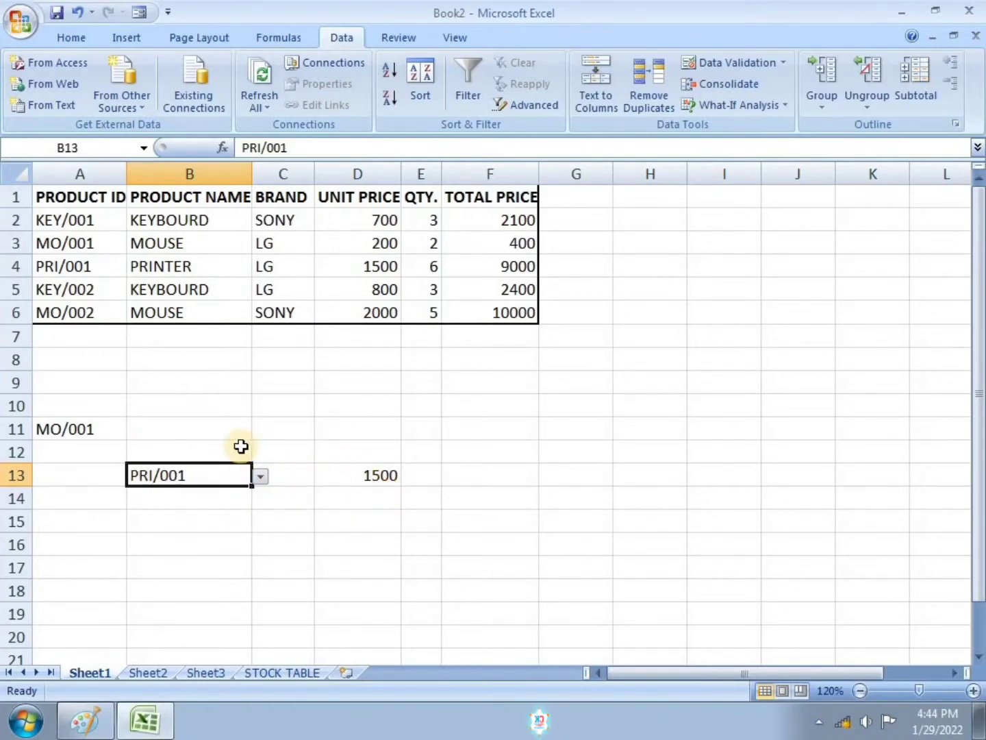
Step: In D16, enter the formula =VLOOKUP(A3,A1:F6,6,FALSE) to look up the total price with an exact match
{"action": "left_click", "coordinate": [356, 540]}
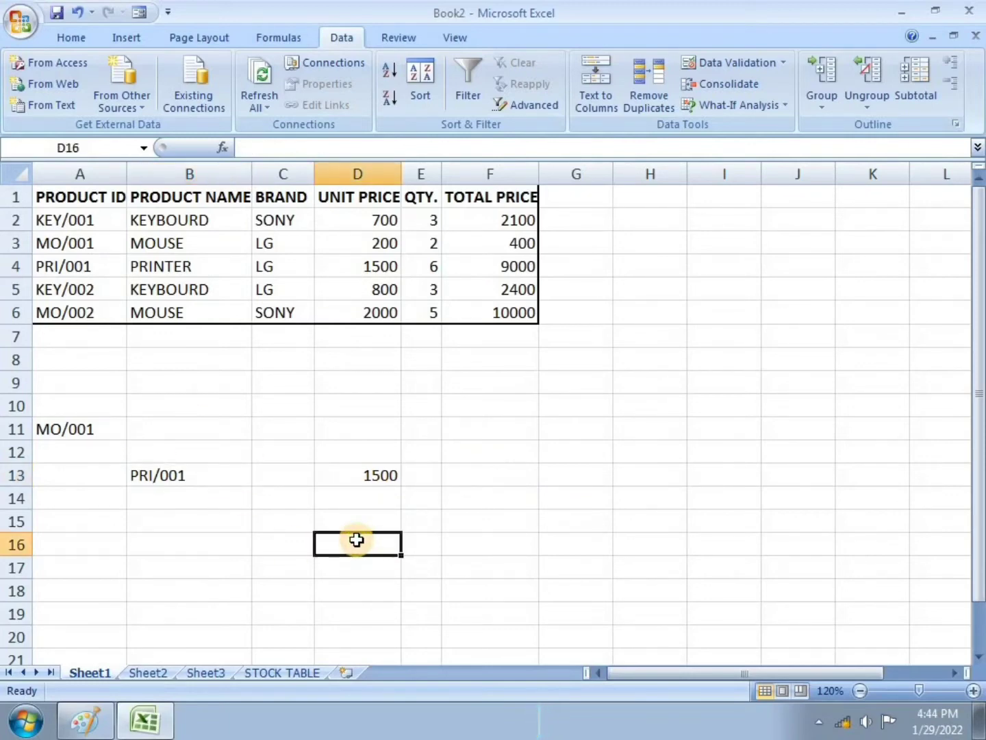
{"action": "type", "text": "="}
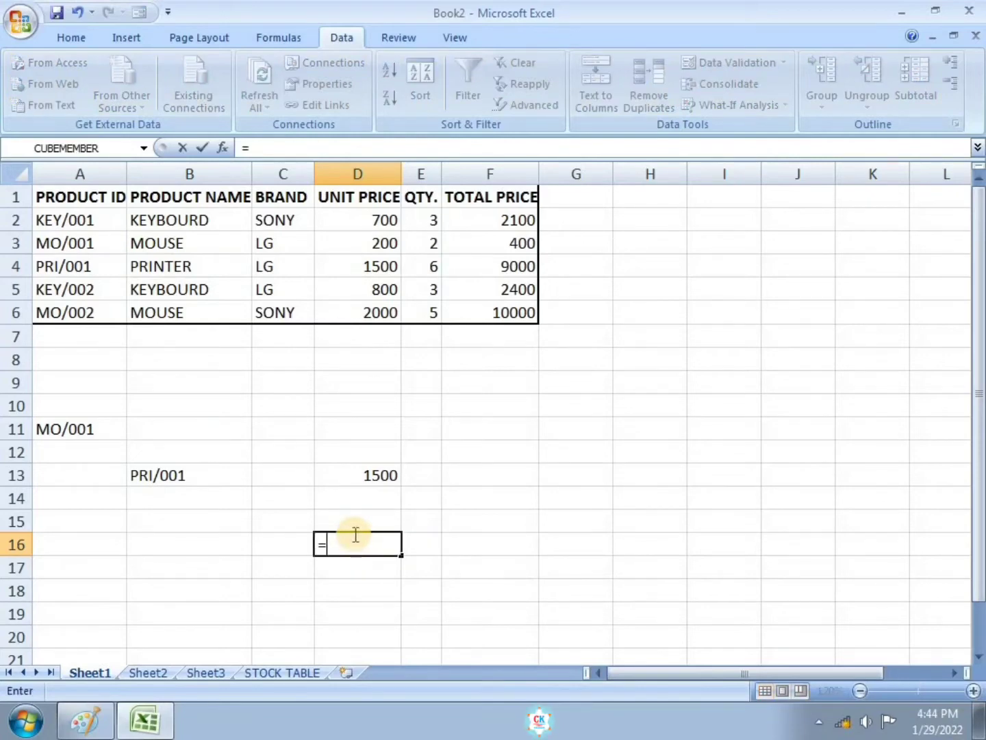
{"action": "type", "text": "VI"}
{"action": "key", "text": "BackSpace"}
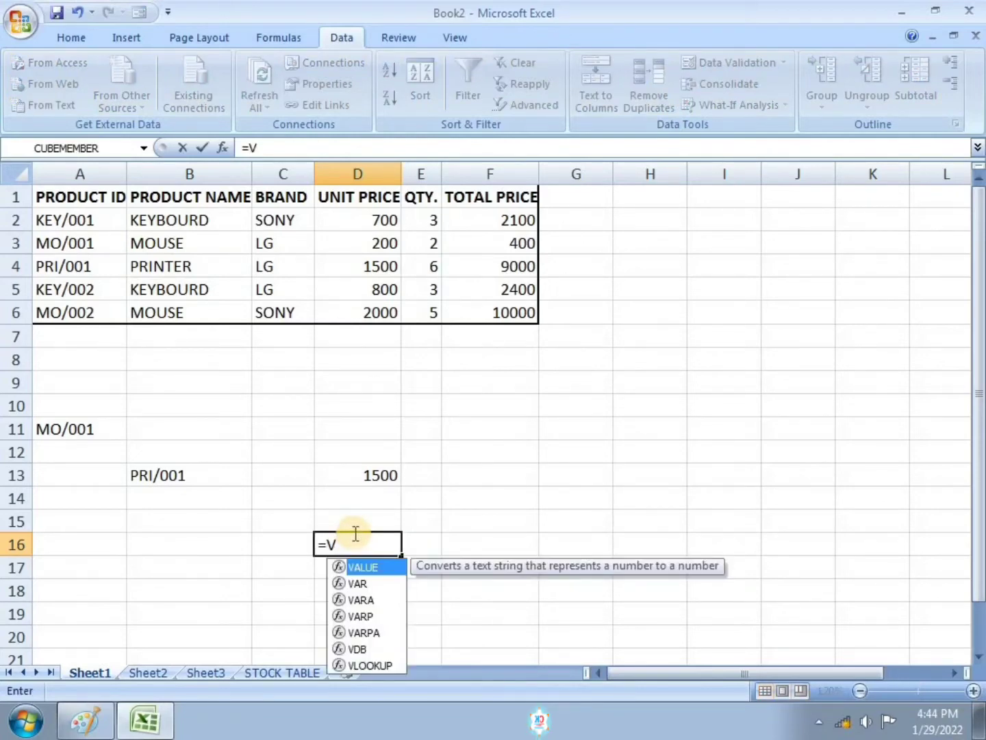
{"action": "type", "text": "L"}
{"action": "key", "text": "Tab"}
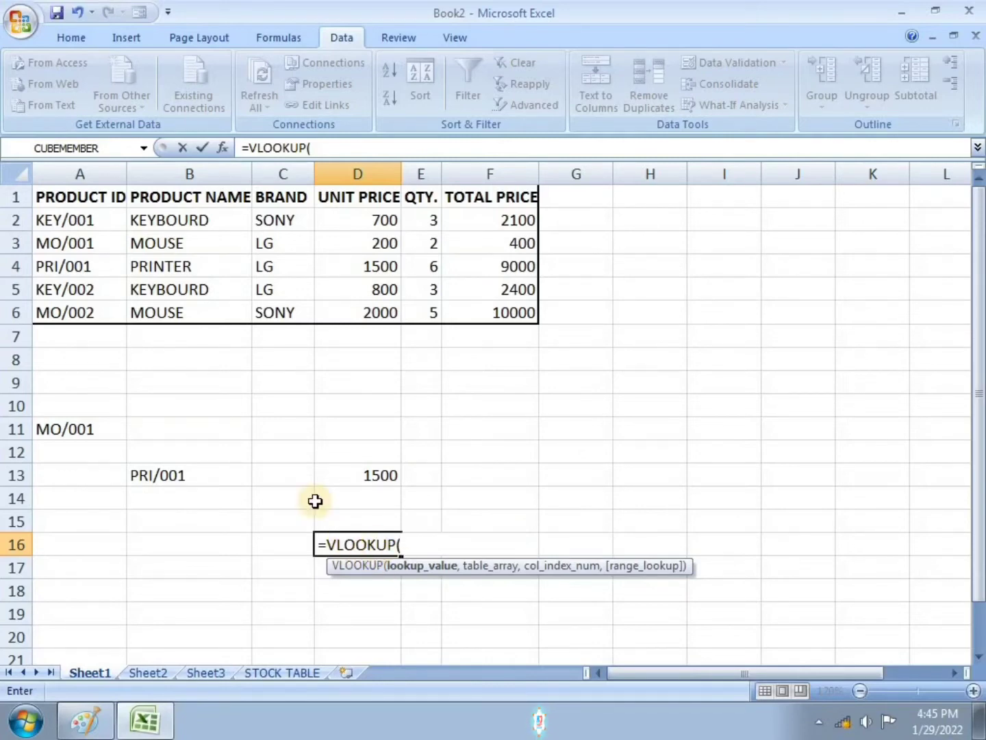
{"action": "left_click", "coordinate": [76, 242]}
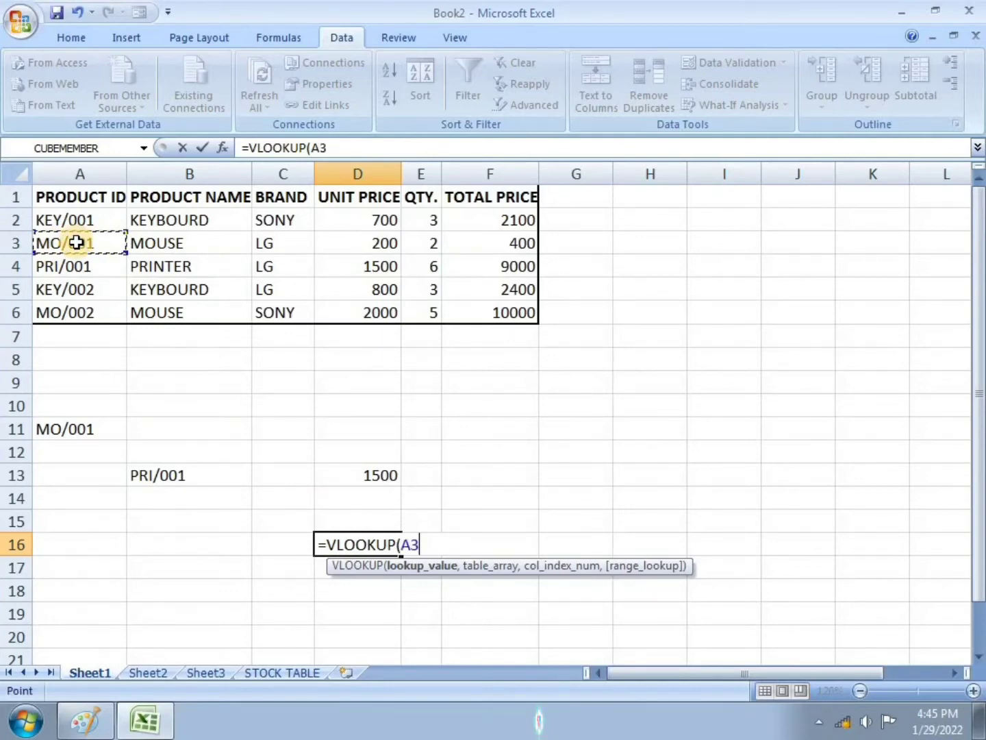
{"action": "type", "text": ","}
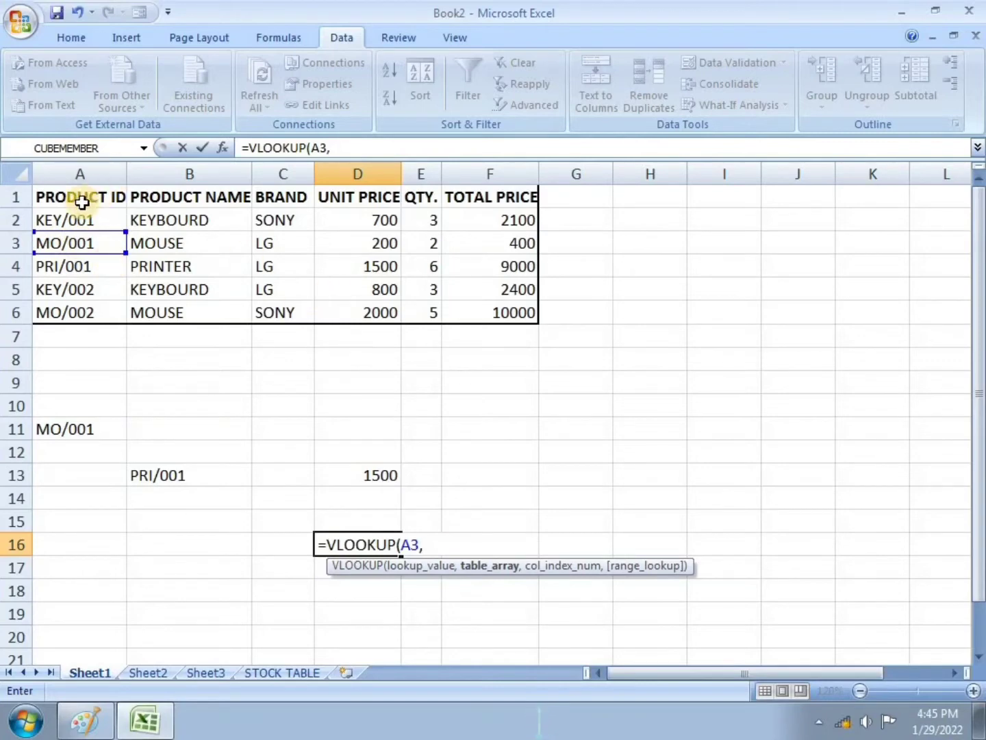
{"action": "left_click_drag", "start_coordinate": [82, 202], "coordinate": [471, 310]}
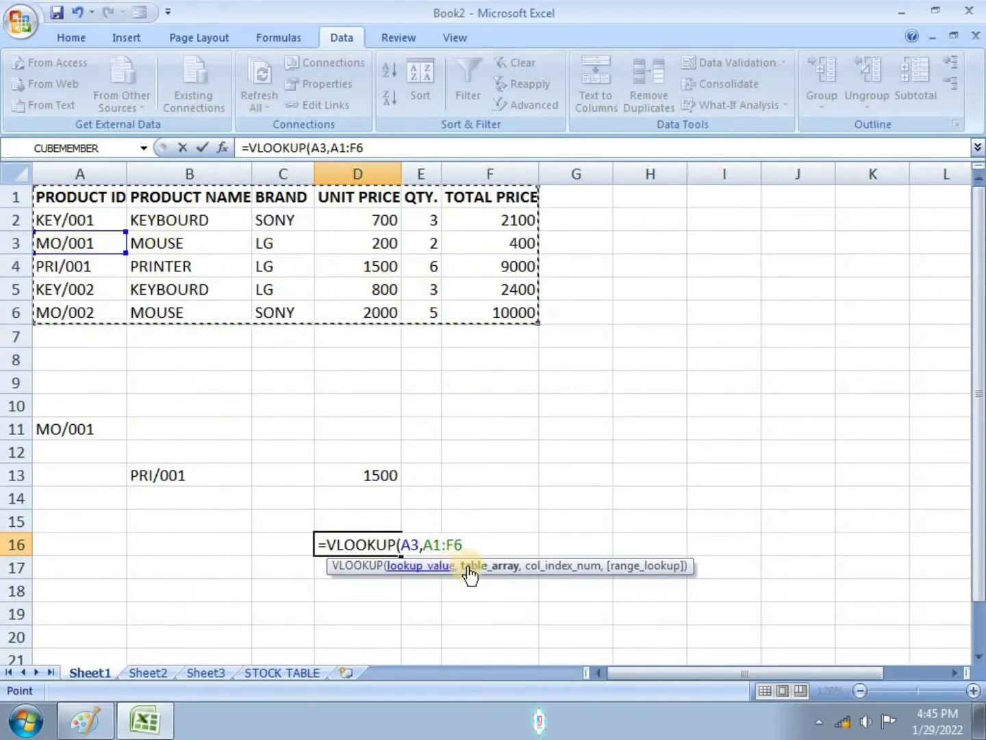
{"action": "type", "text": ",6"}
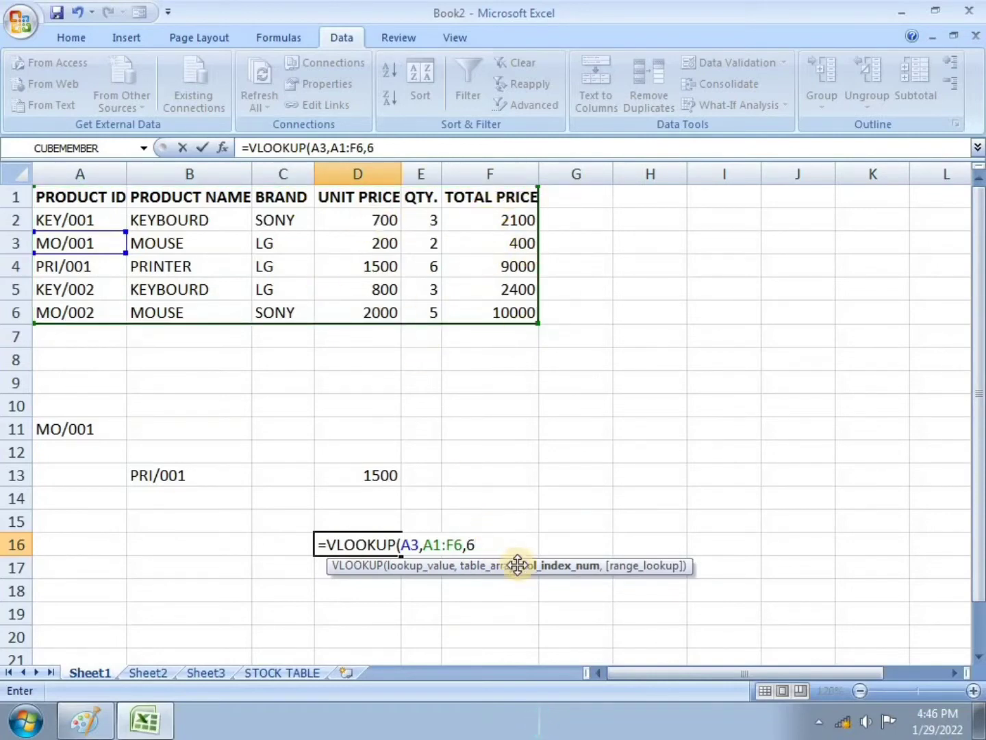
{"action": "type", "text": ","}
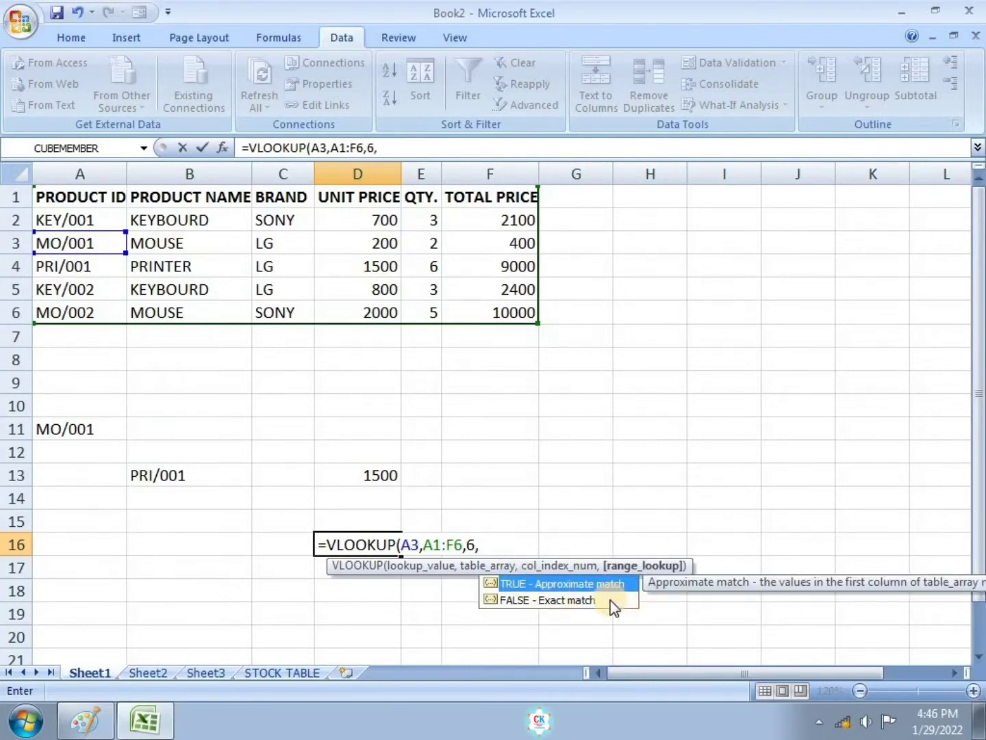
{"action": "left_click", "coordinate": [564, 601]}
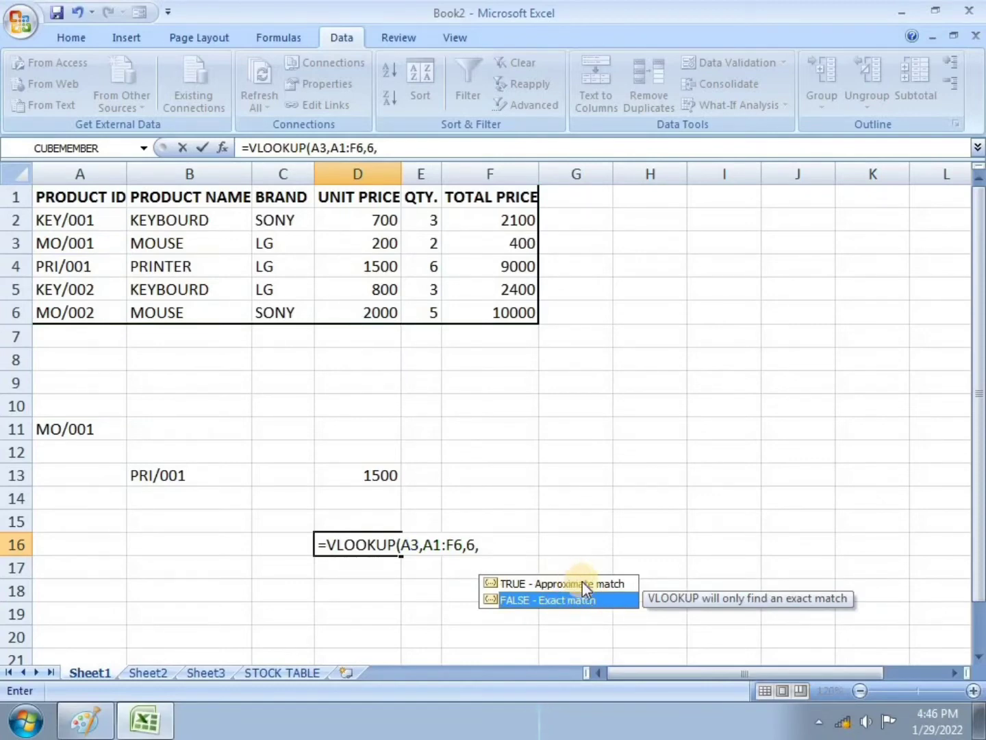
{"action": "double_click", "coordinate": [580, 605]}
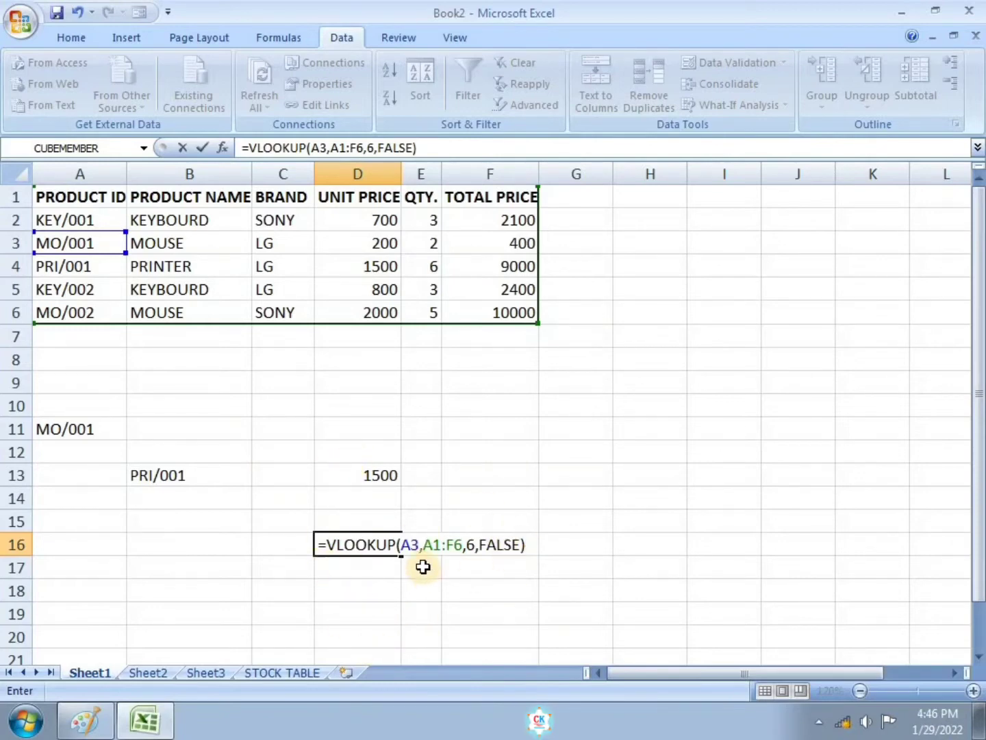
{"action": "key", "text": "Return"}
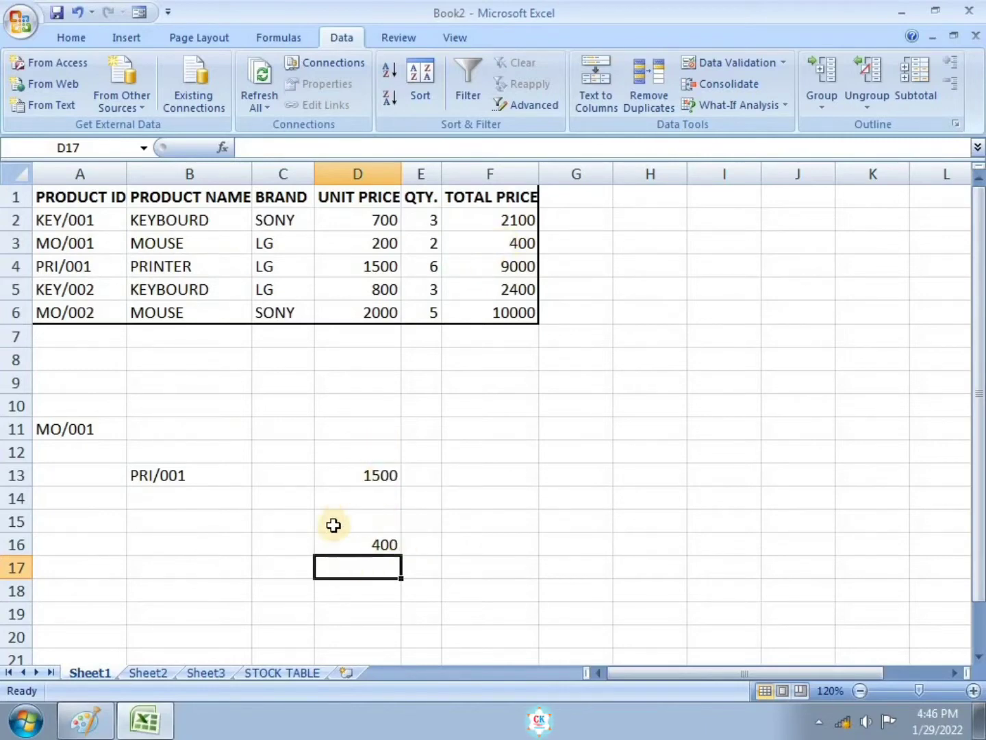
Step: Draw an outside border around the range B11:E14 that holds the dropdown lookup
{"action": "left_click", "coordinate": [373, 543]}
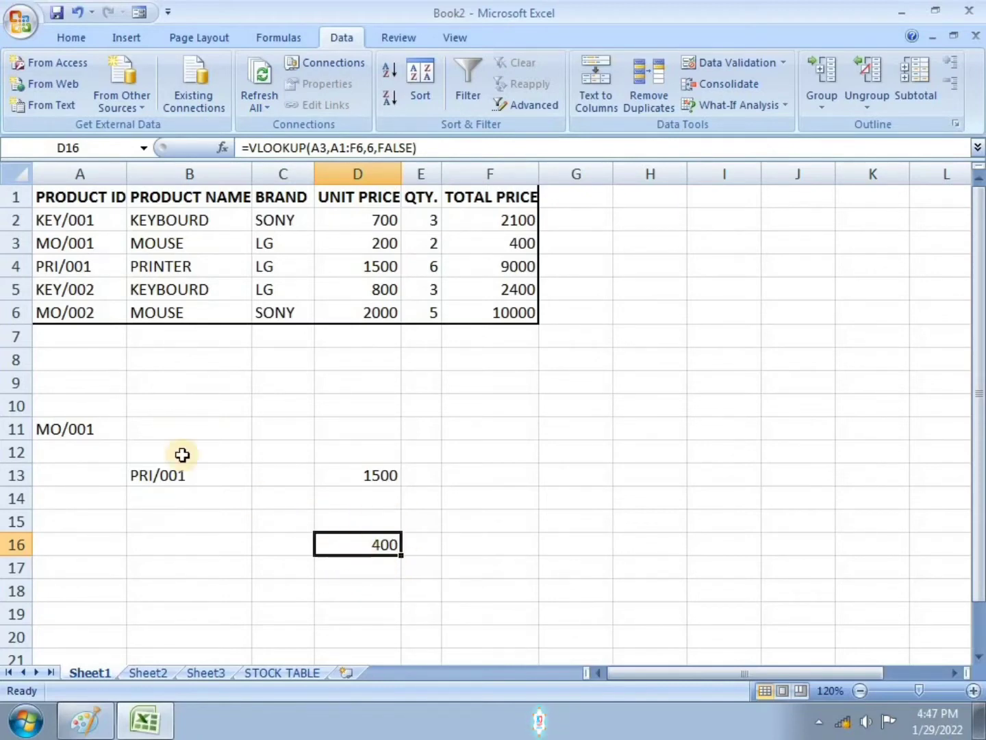
{"action": "left_click_drag", "start_coordinate": [137, 434], "coordinate": [421, 491]}
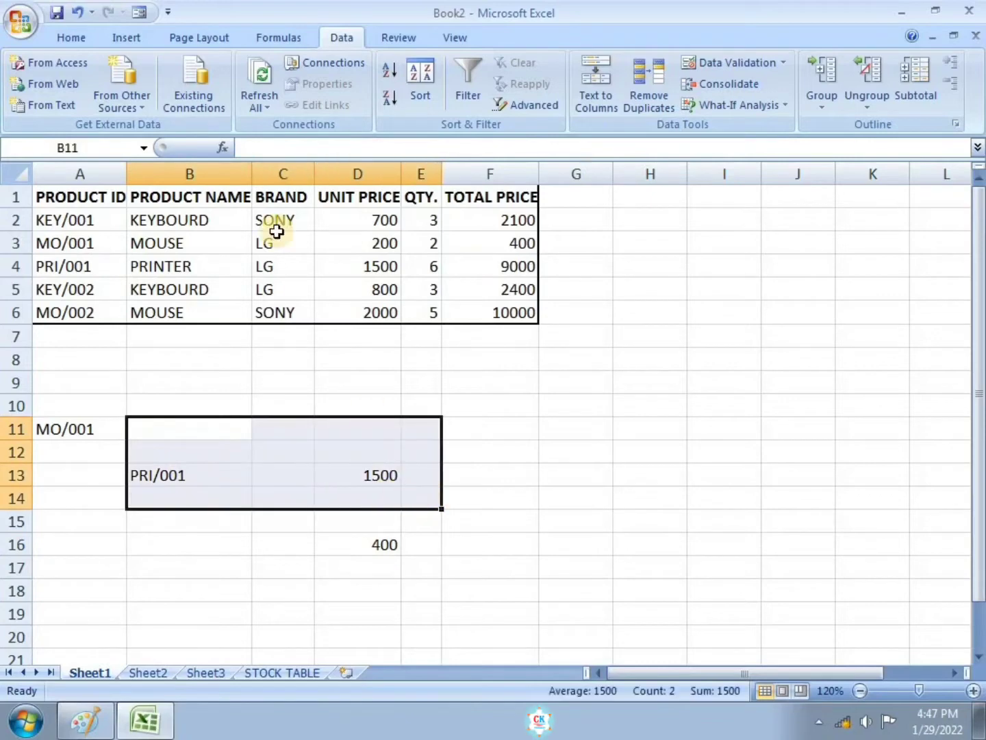
{"action": "left_click", "coordinate": [90, 39]}
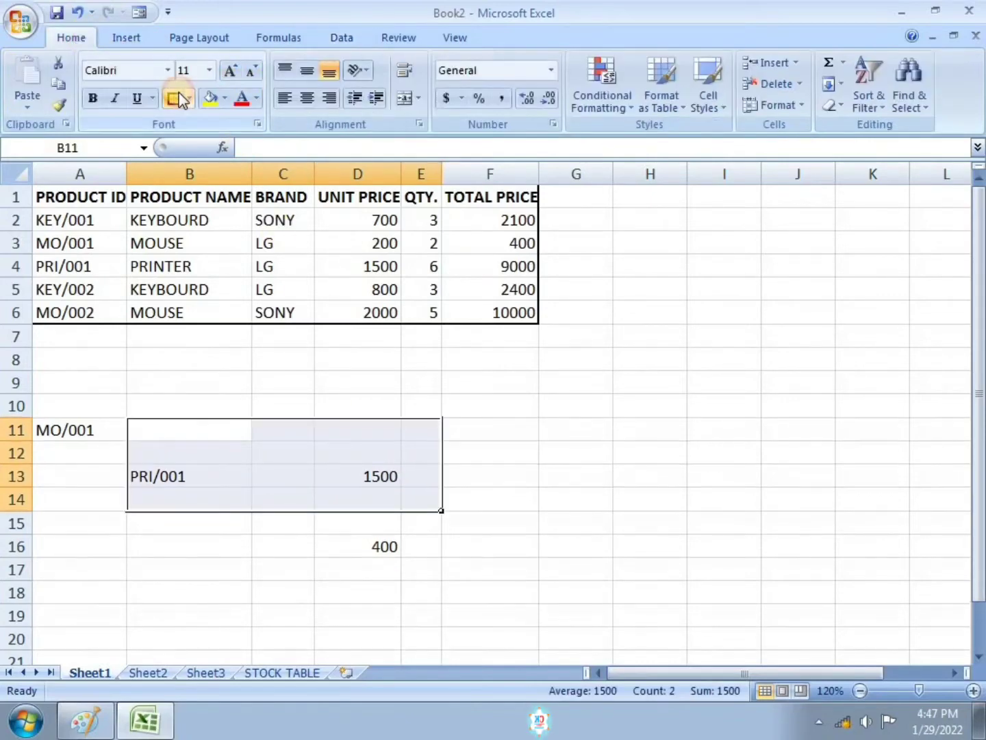
{"action": "left_click", "coordinate": [500, 546]}
{"action": "left_click", "coordinate": [188, 476]}
{"action": "scroll", "coordinate": [189, 476], "scroll_direction": "down", "scroll_amount": 1}
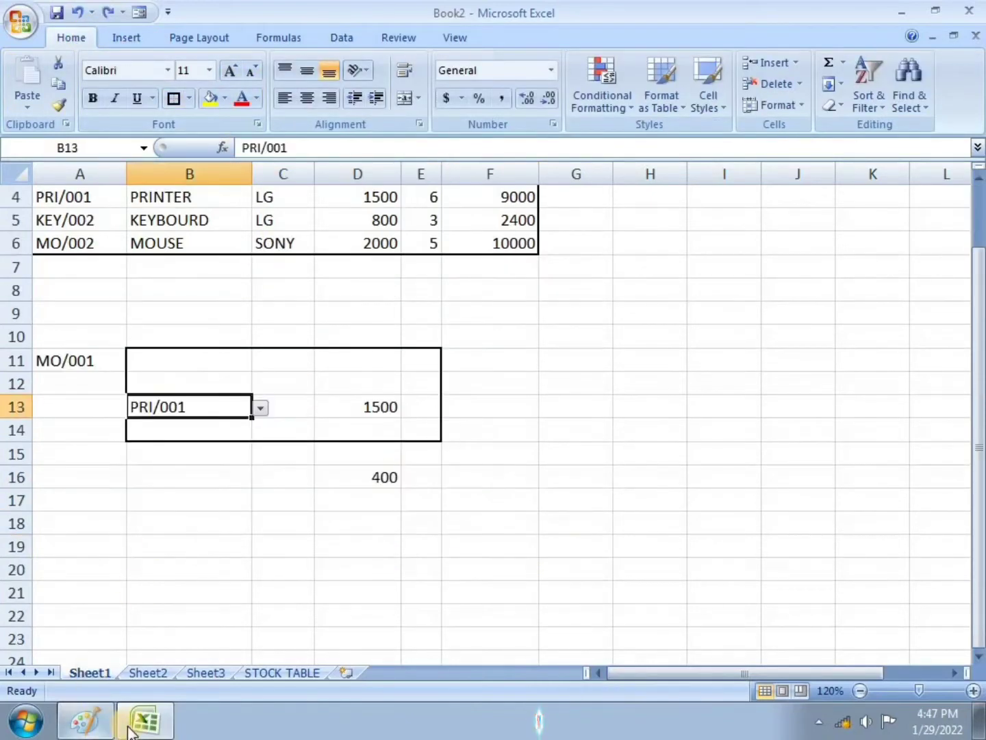
Step: In Paint, mark task 3 (VLOOKUP selection) as done with a red stroke, then return to Excel
{"action": "left_click", "coordinate": [101, 728]}
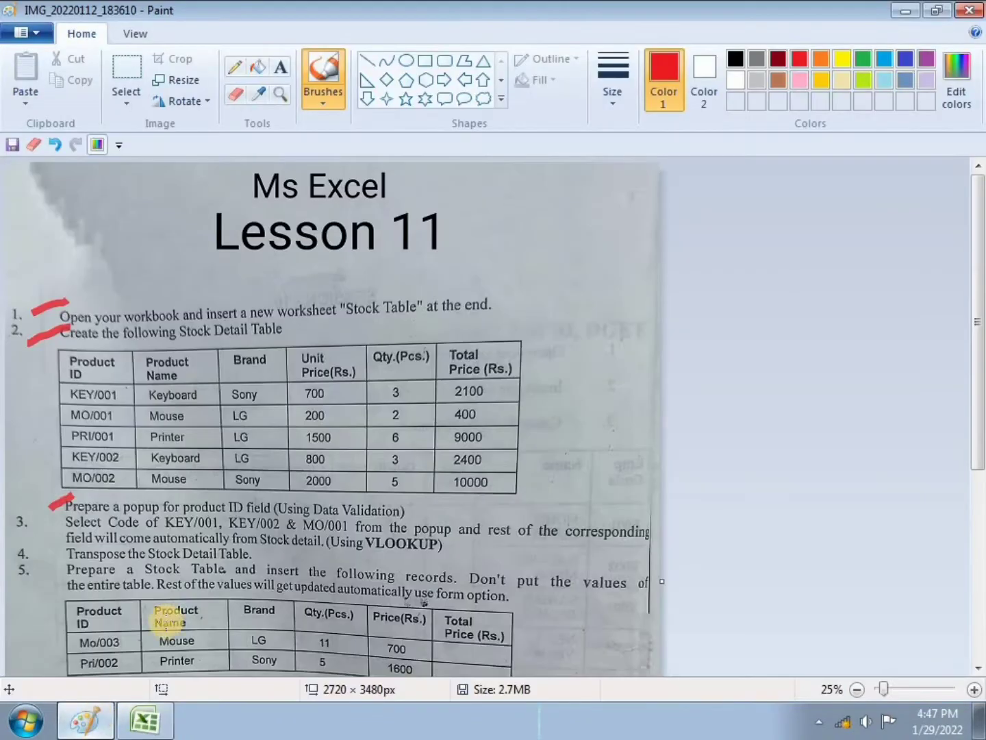
{"action": "left_click_drag", "start_coordinate": [27, 538], "coordinate": [62, 521]}
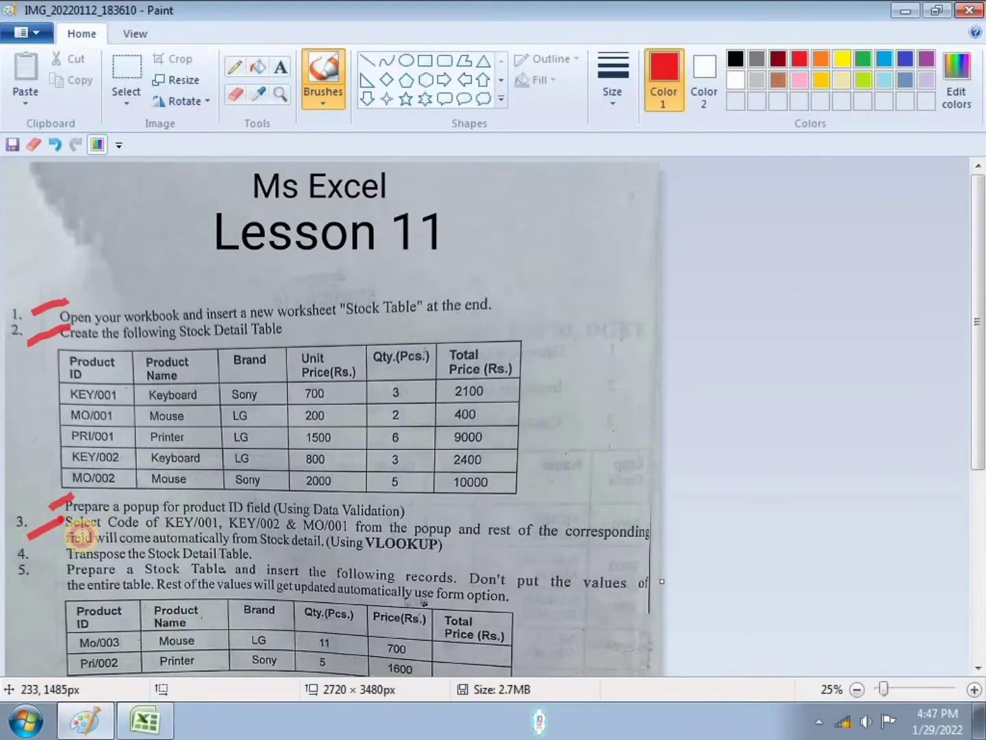
{"action": "scroll", "coordinate": [115, 525], "scroll_direction": "down", "scroll_amount": 3}
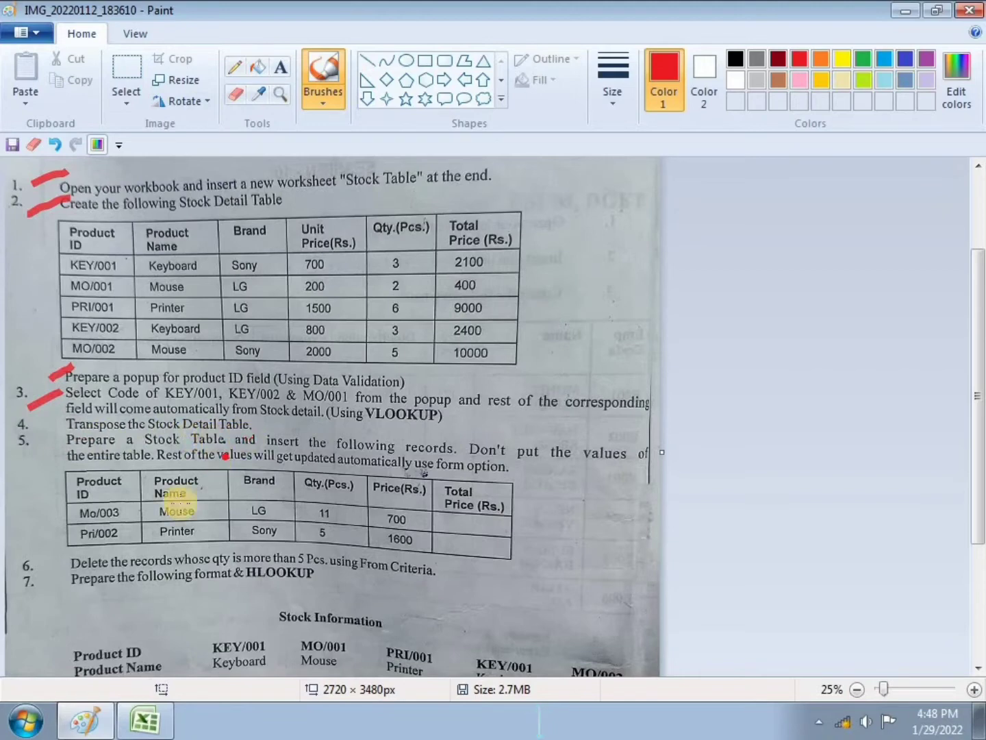
{"action": "left_click", "coordinate": [145, 719]}
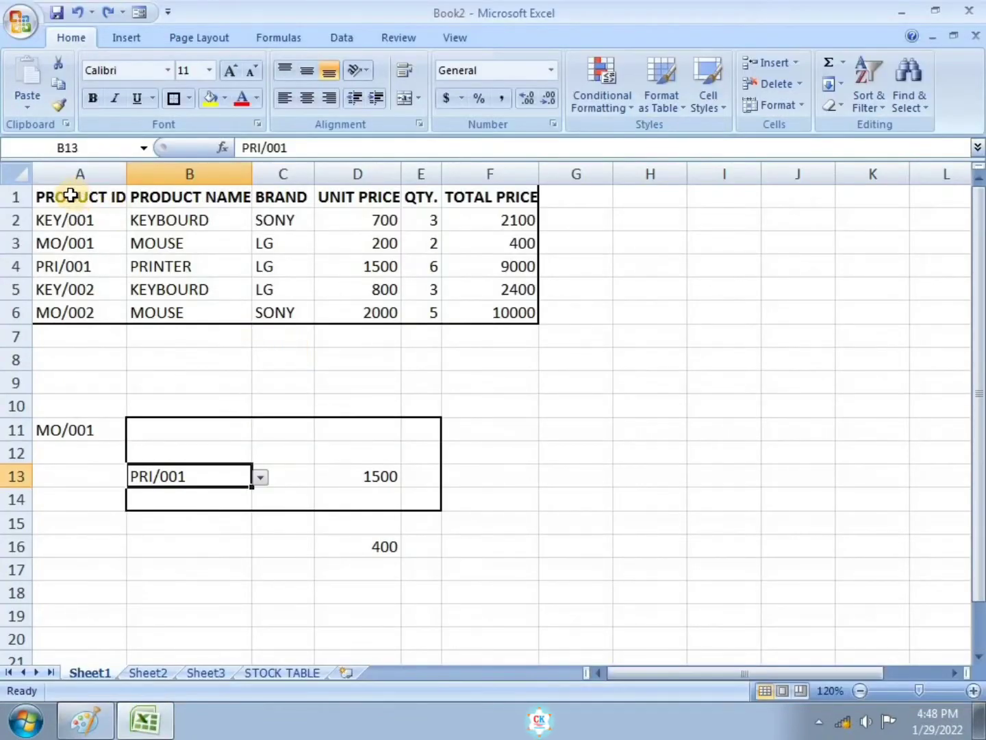
Step: Copy the stock detail table A1:F6 and paste it transposed starting at cell I9
{"action": "left_click_drag", "start_coordinate": [70, 196], "coordinate": [497, 322]}
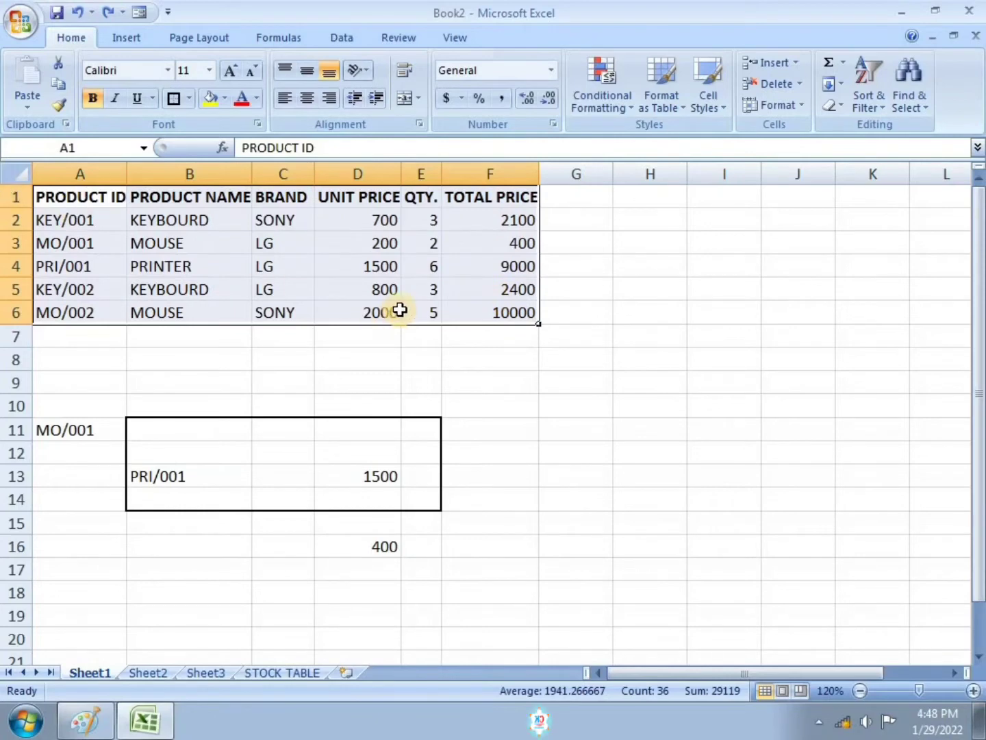
{"action": "key", "text": "ctrl+c"}
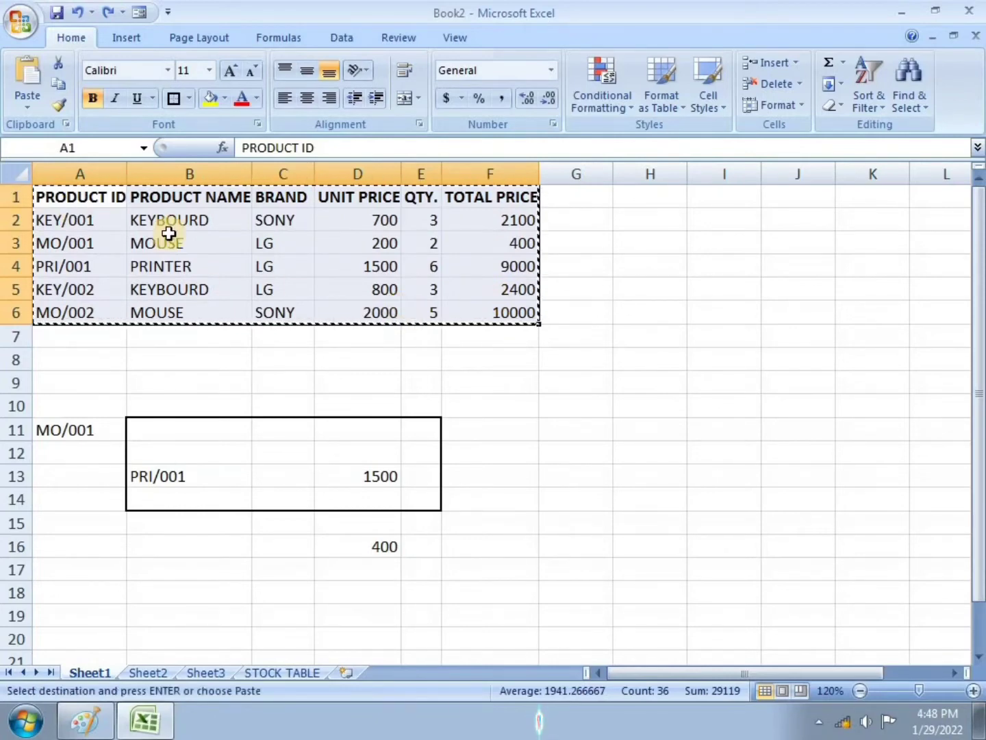
{"action": "left_click", "coordinate": [731, 387]}
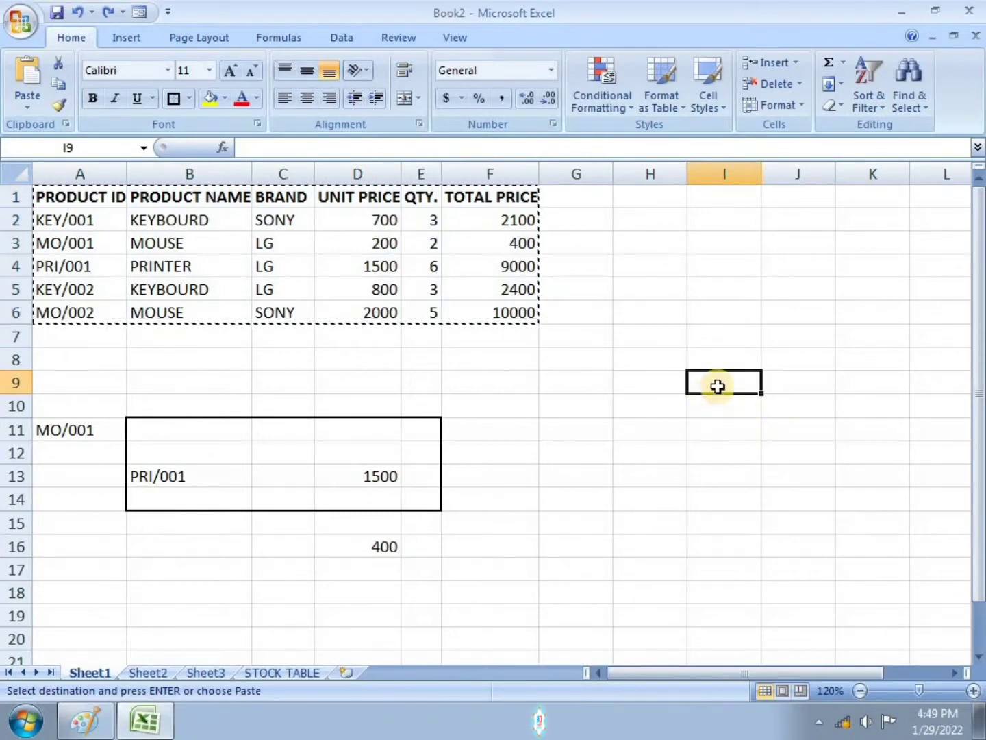
{"action": "right_click", "coordinate": [711, 380]}
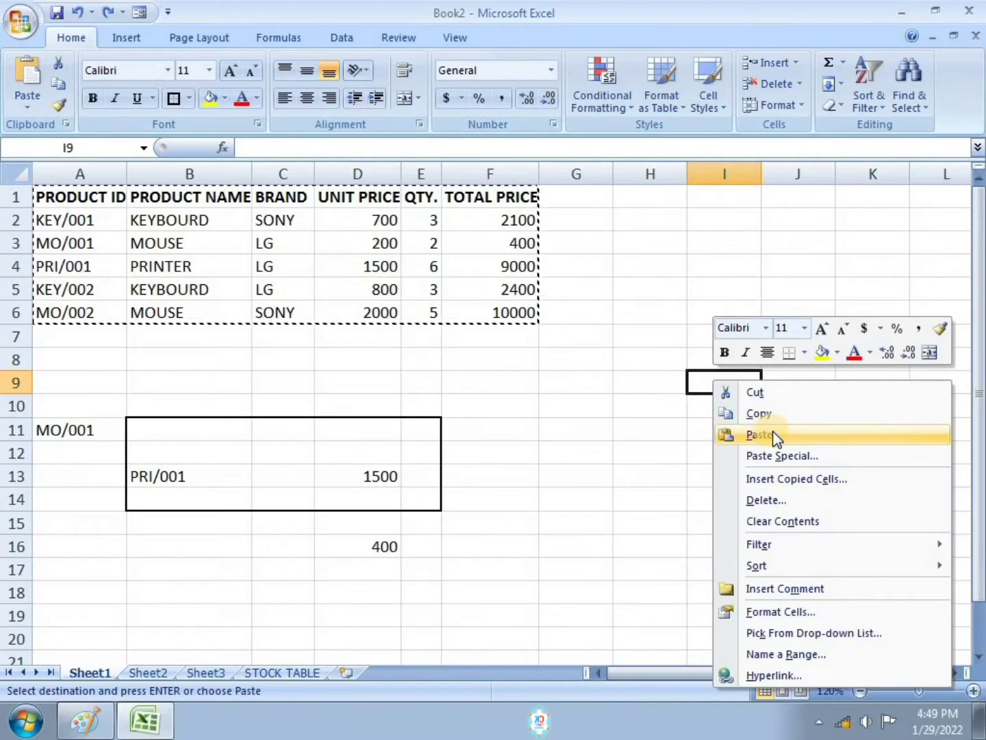
{"action": "left_click", "coordinate": [789, 458]}
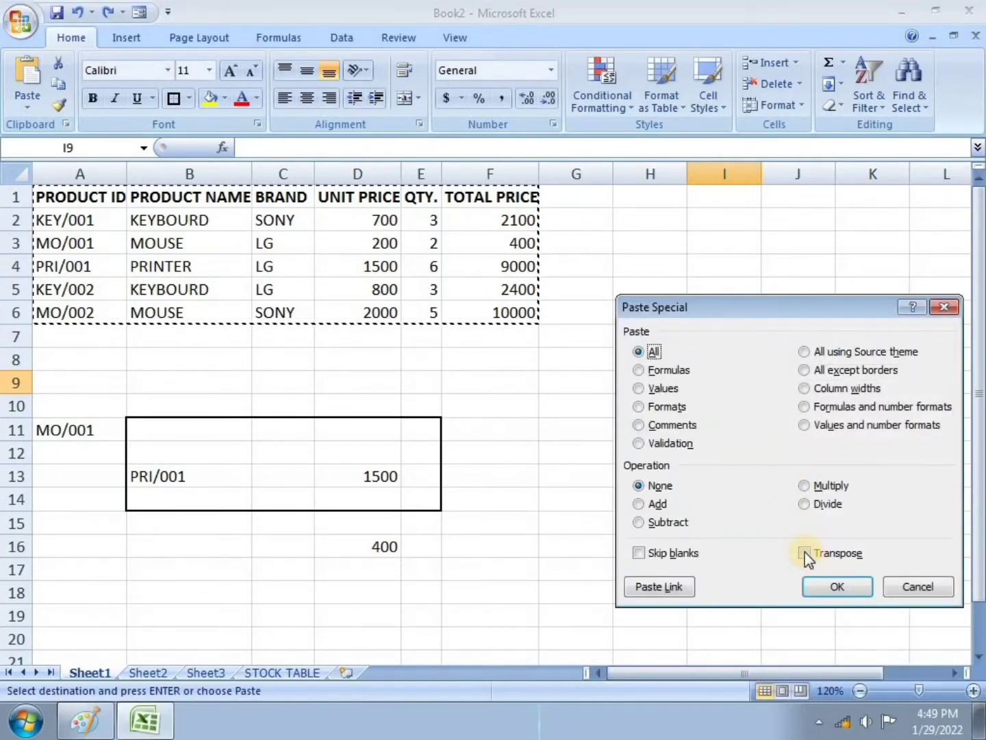
{"action": "left_click", "coordinate": [805, 554]}
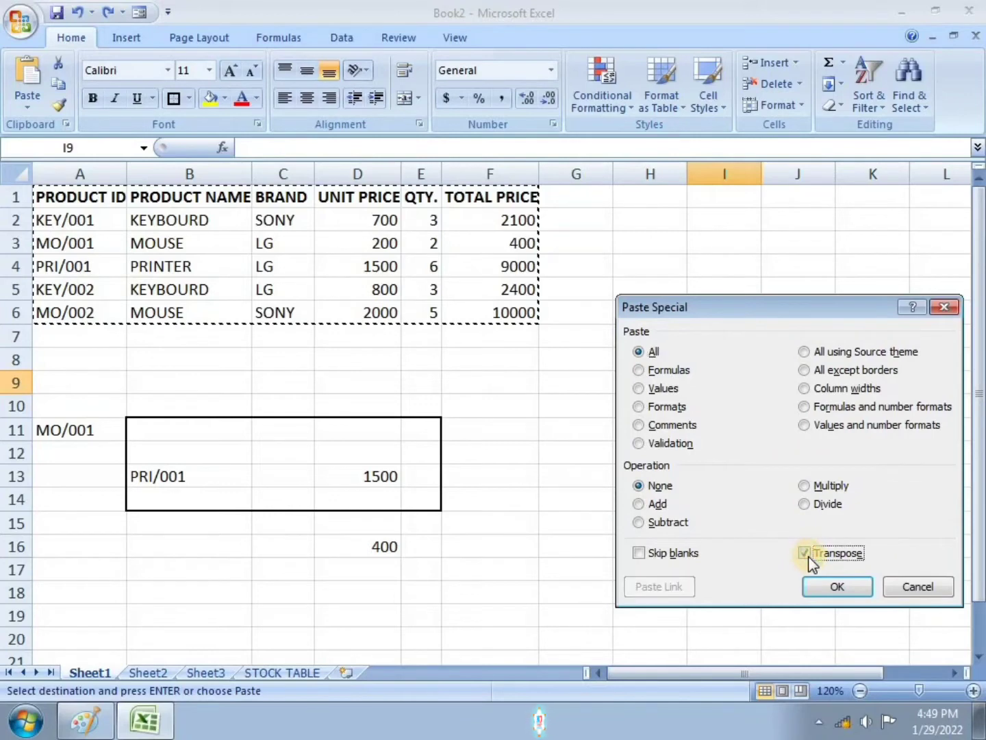
{"action": "left_click", "coordinate": [836, 587]}
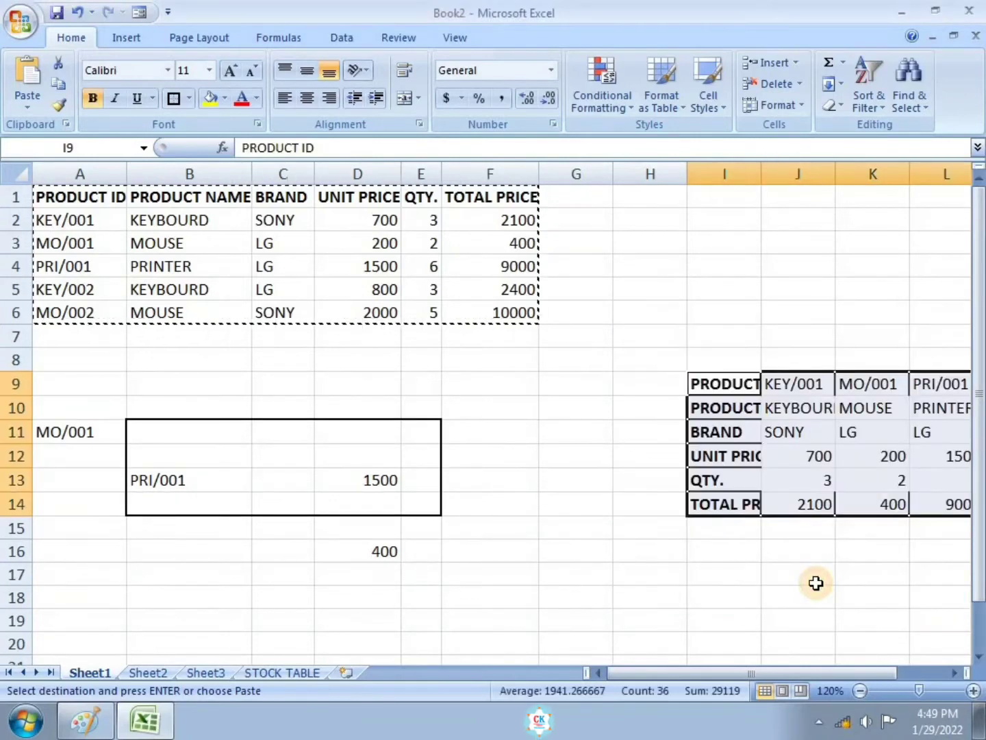
Step: AutoFit the column widths of the transposed table I9:N14
{"action": "left_click_drag", "start_coordinate": [858, 670], "coordinate": [897, 674]}
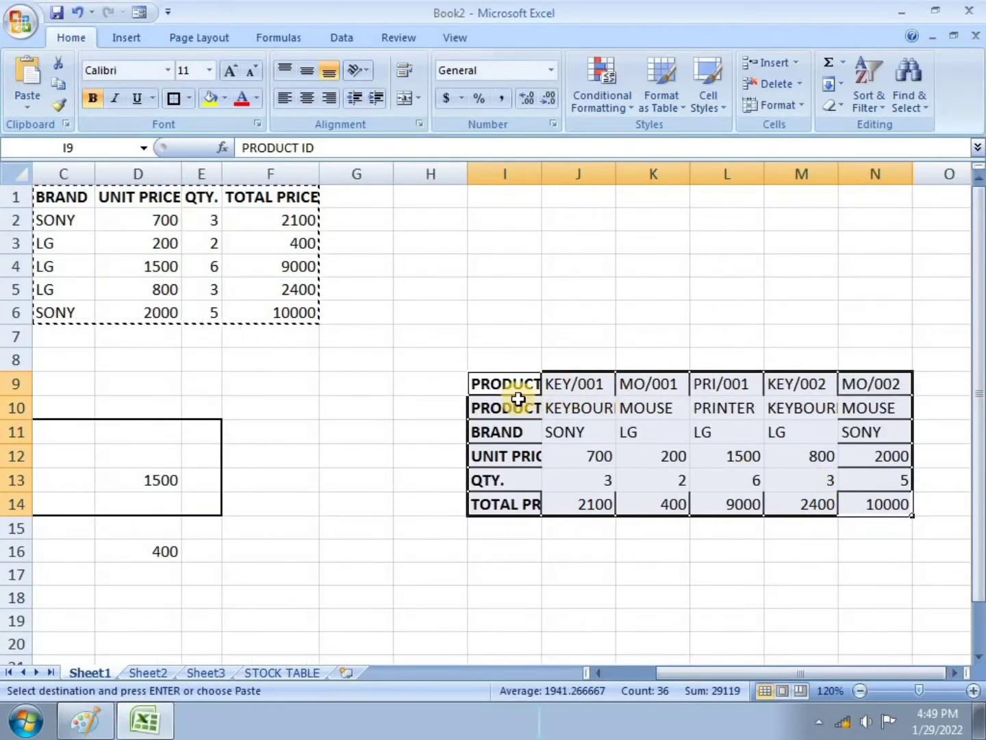
{"action": "left_click", "coordinate": [581, 338]}
{"action": "left_click_drag", "start_coordinate": [528, 383], "coordinate": [503, 389]}
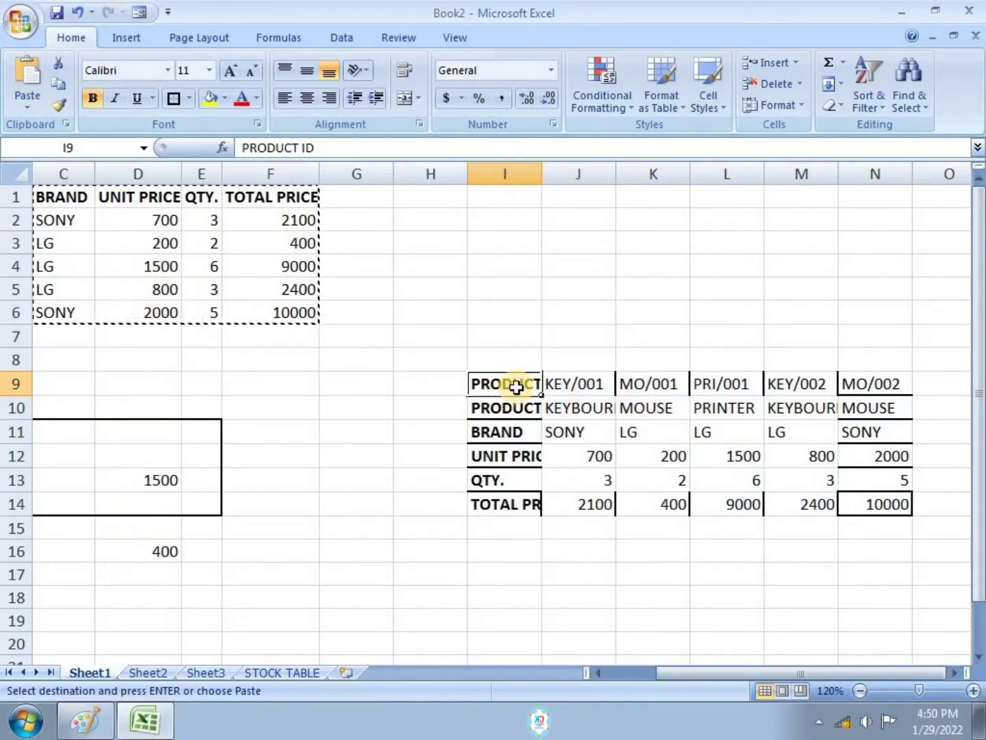
{"action": "left_click_drag", "start_coordinate": [519, 387], "coordinate": [879, 505]}
{"action": "left_click", "coordinate": [792, 104]}
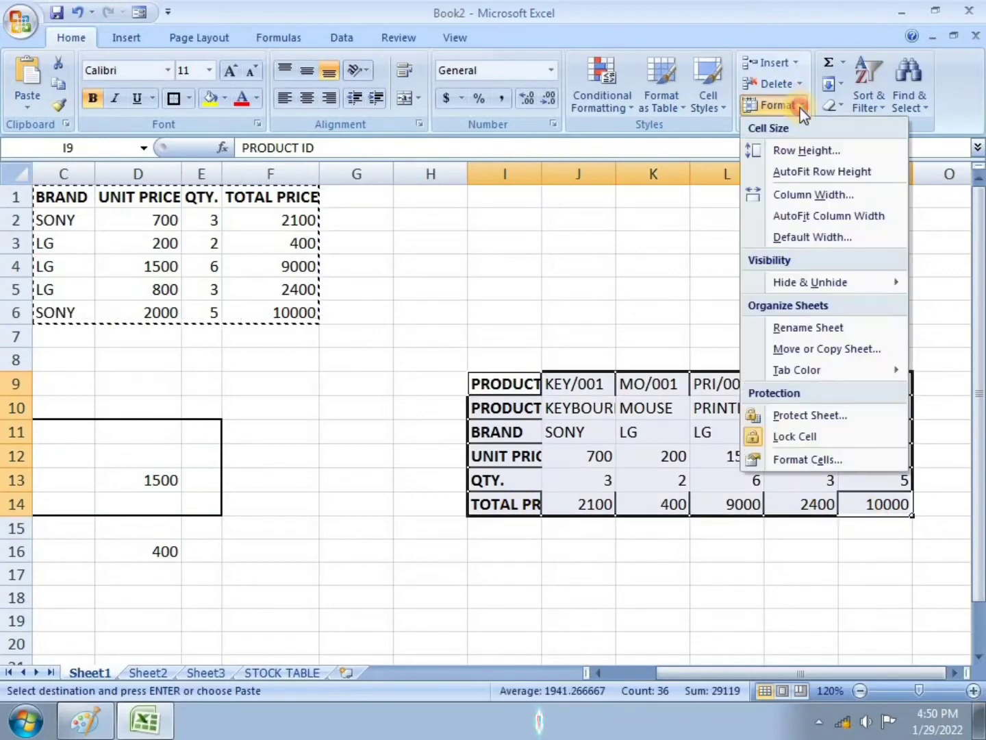
{"action": "left_click", "coordinate": [796, 215]}
{"action": "left_click", "coordinate": [771, 268]}
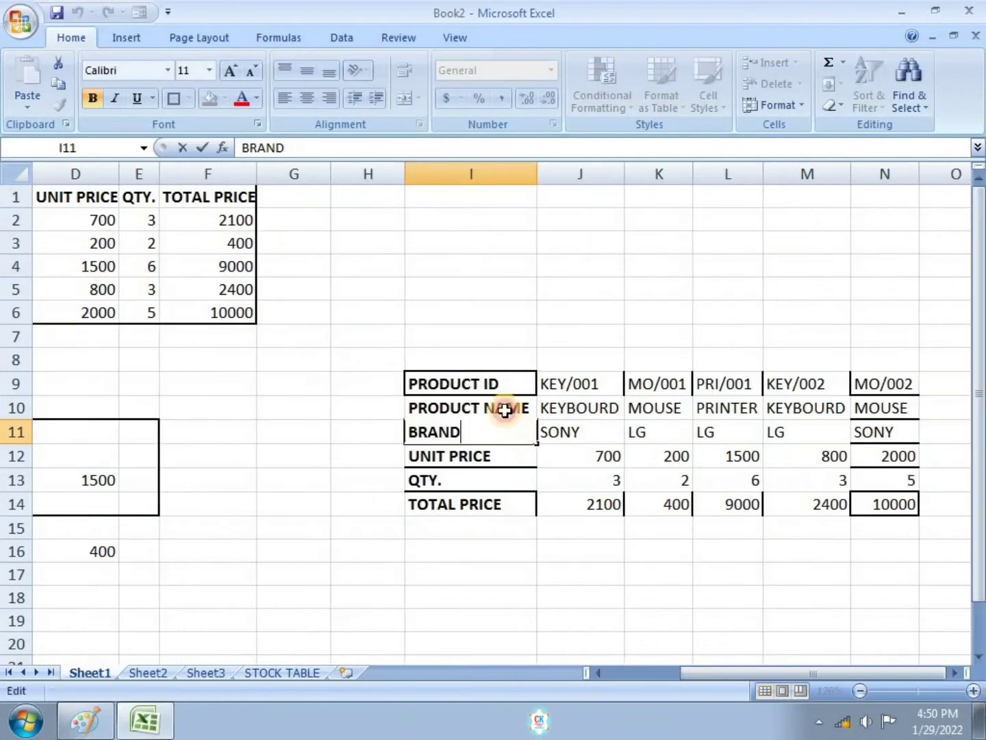
{"action": "left_click", "coordinate": [435, 378]}
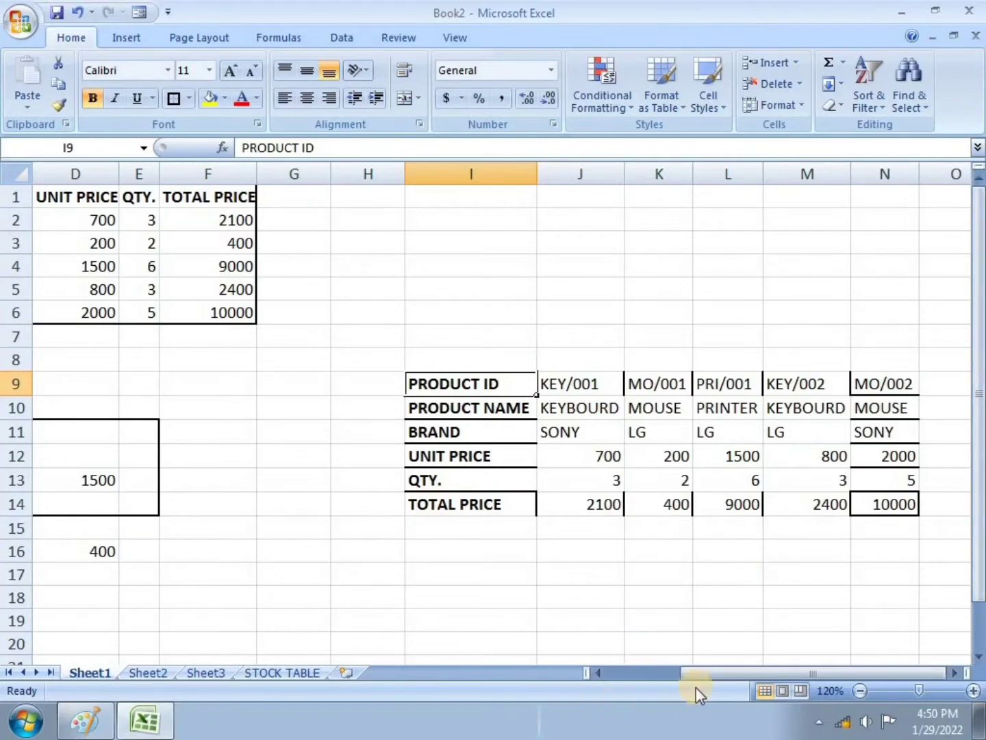
Step: In Paint, mark task 4 (transpose) as done and underline "form option" in task 5, then return to Excel
{"action": "left_click_drag", "start_coordinate": [698, 675], "coordinate": [620, 668]}
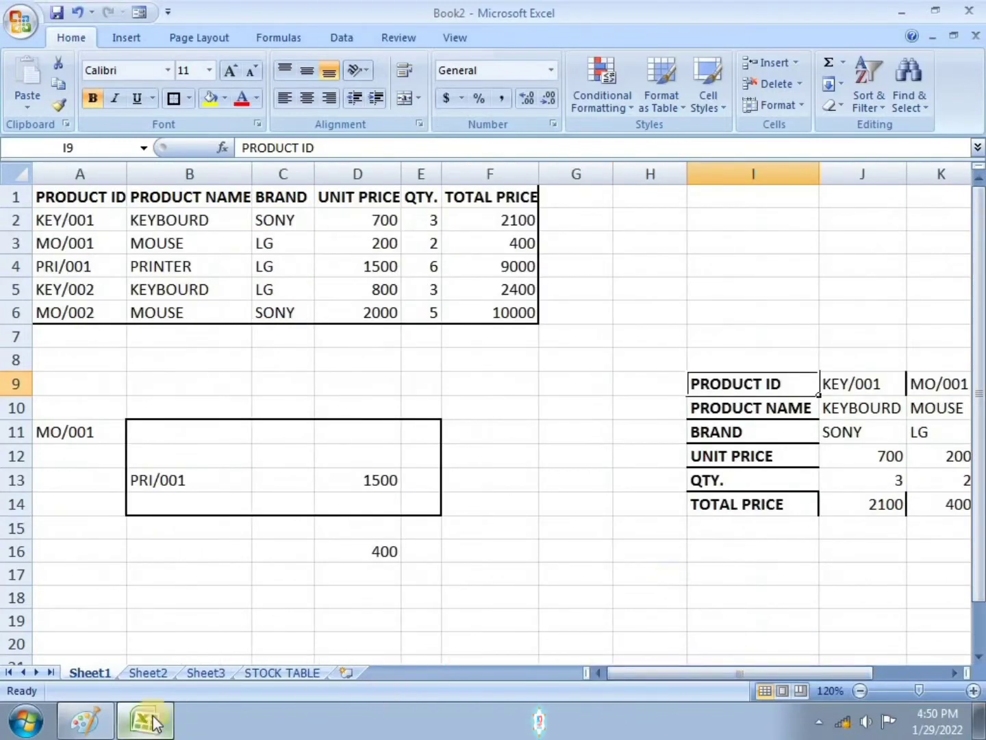
{"action": "left_click", "coordinate": [86, 720]}
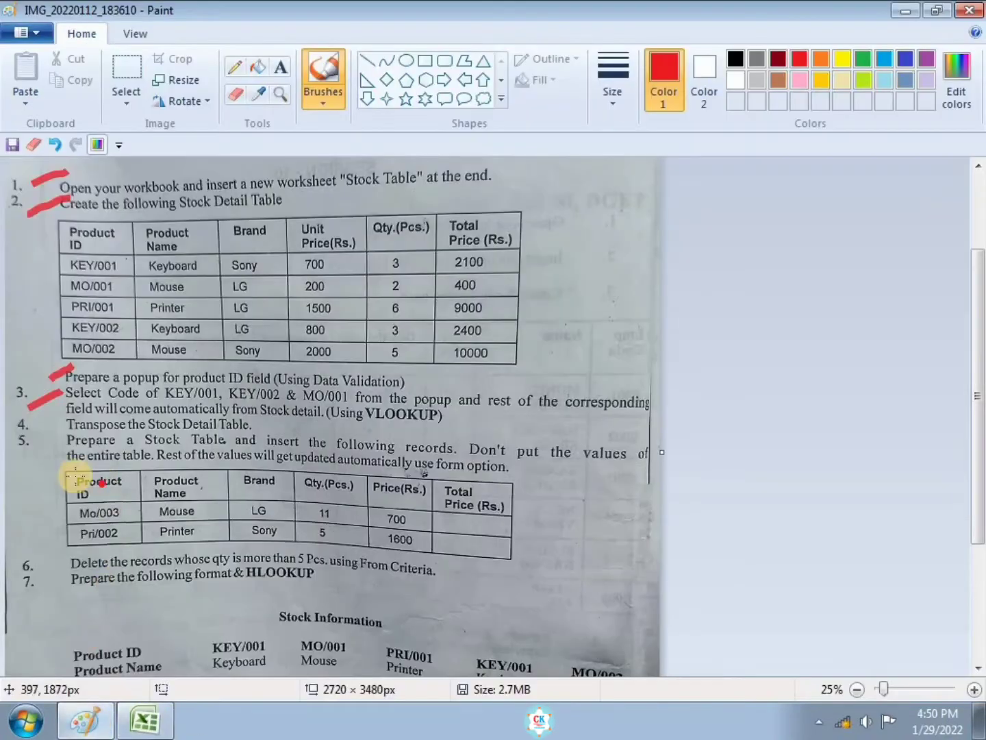
{"action": "left_click_drag", "start_coordinate": [49, 430], "coordinate": [71, 417]}
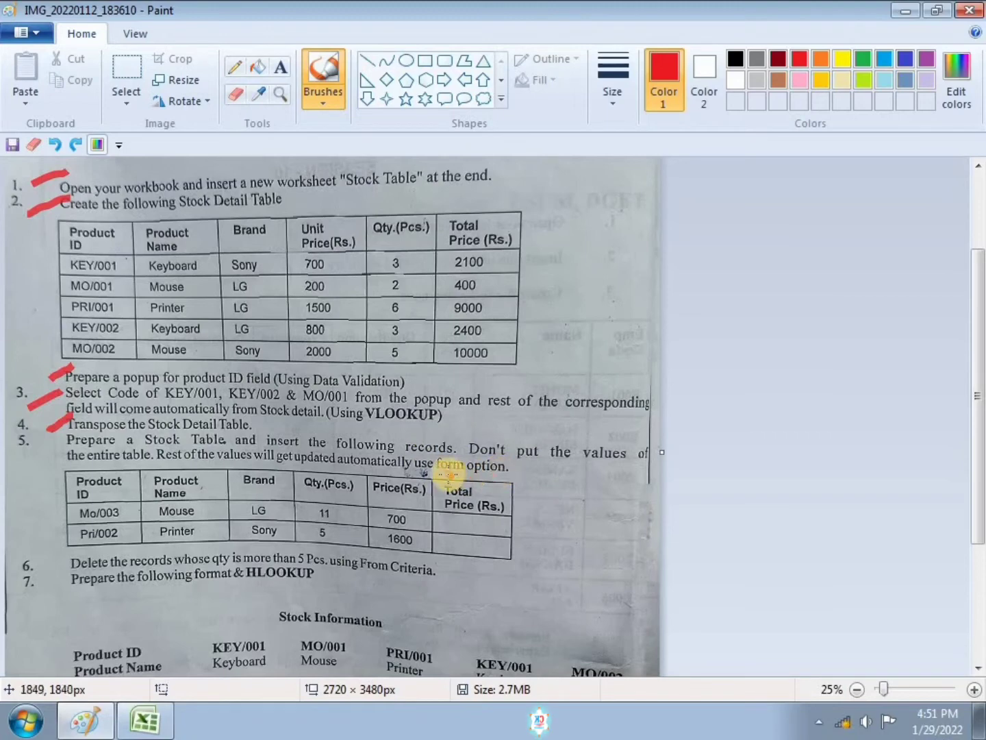
{"action": "left_click_drag", "start_coordinate": [433, 472], "coordinate": [501, 475]}
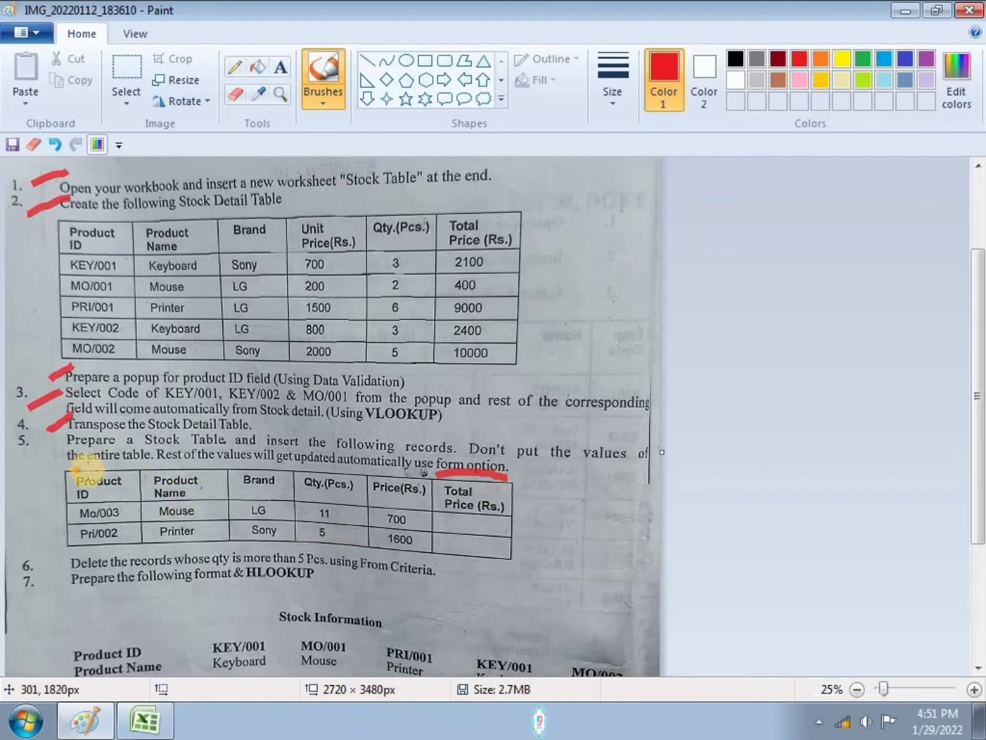
{"action": "left_click", "coordinate": [454, 550]}
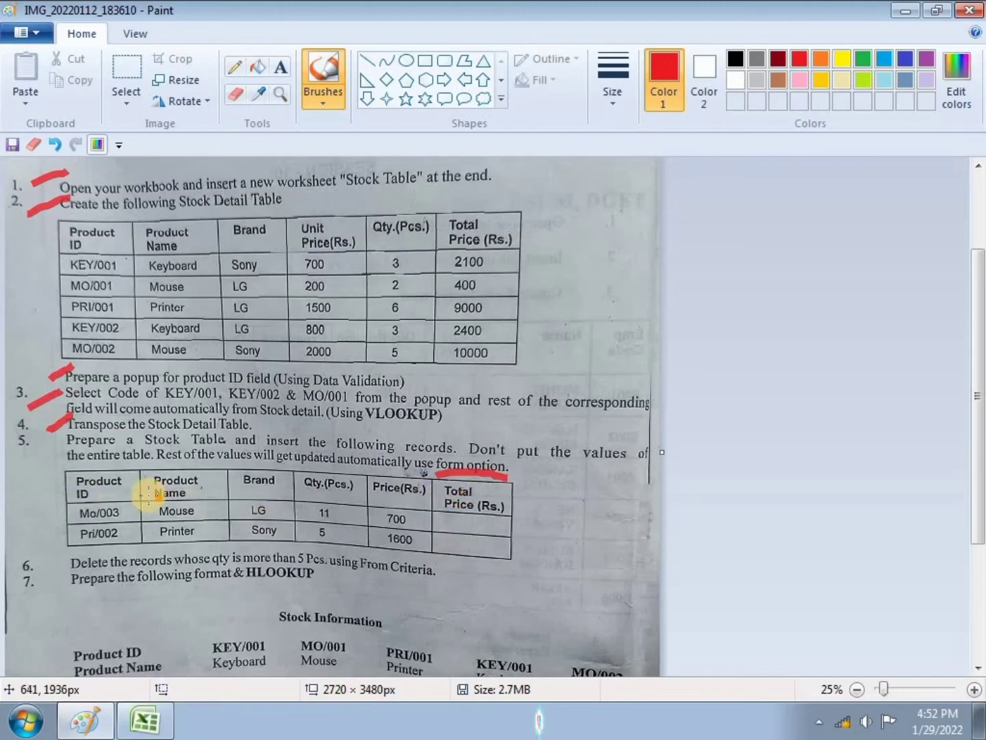
{"action": "left_click", "coordinate": [137, 728]}
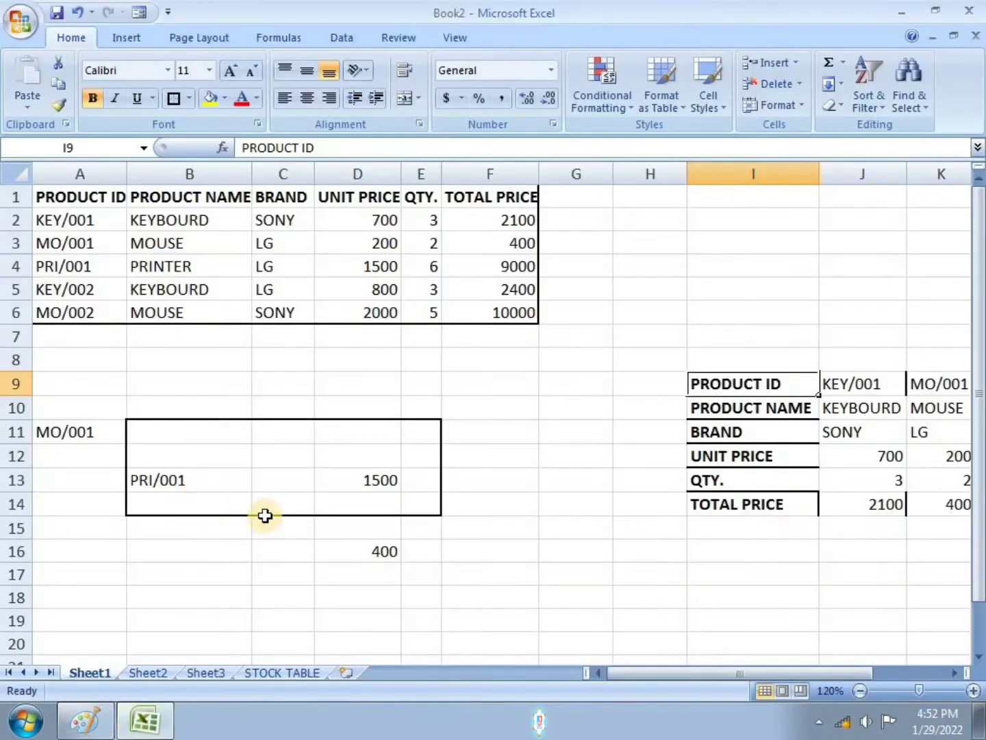
Step: Copy the header row A1:F1 of the stock detail table and paste it into row 23 starting at A23
{"action": "scroll", "coordinate": [265, 514], "scroll_direction": "down", "scroll_amount": 1}
{"action": "left_click", "coordinate": [83, 554]}
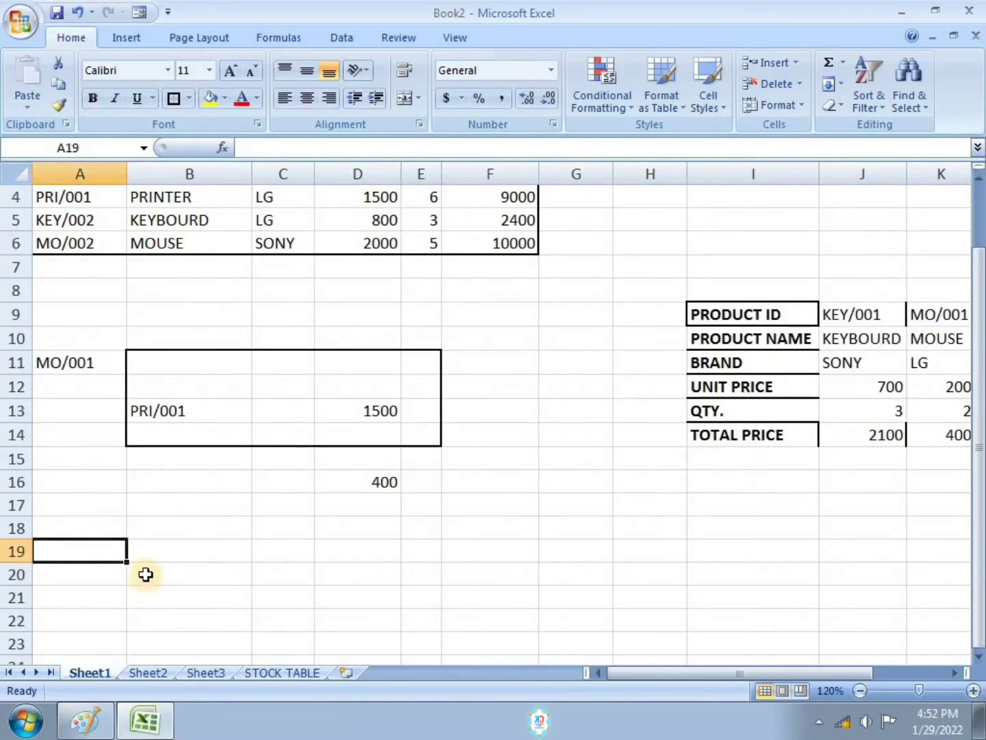
{"action": "scroll", "coordinate": [145, 574], "scroll_direction": "up", "scroll_amount": 1}
{"action": "left_click", "coordinate": [111, 196]}
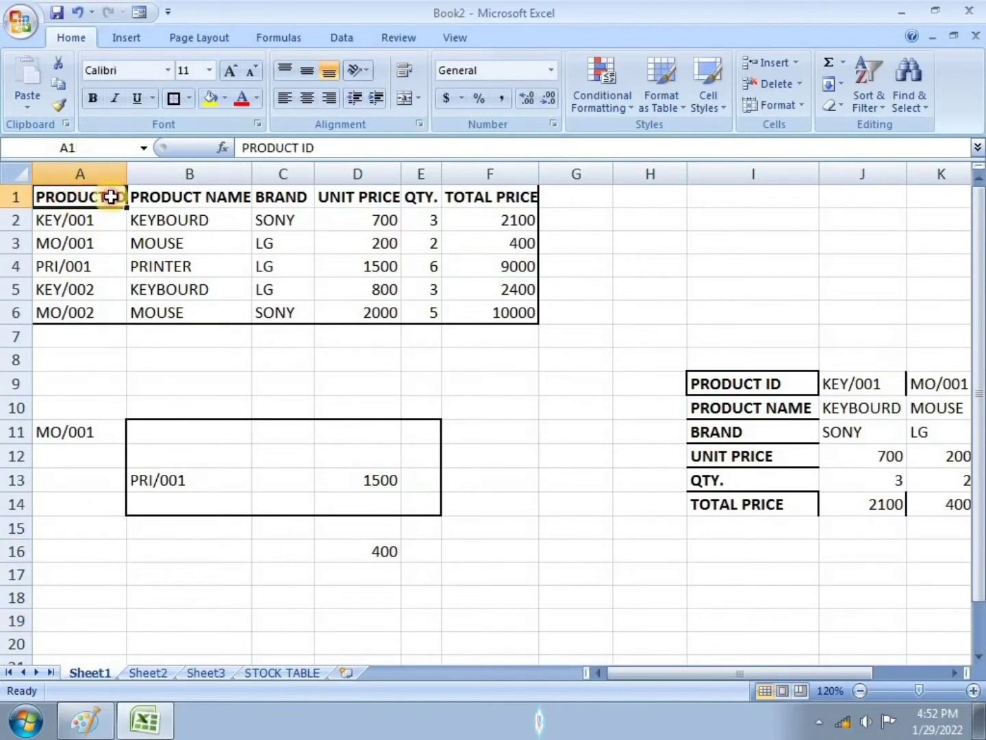
{"action": "left_click_drag", "start_coordinate": [111, 196], "coordinate": [474, 194]}
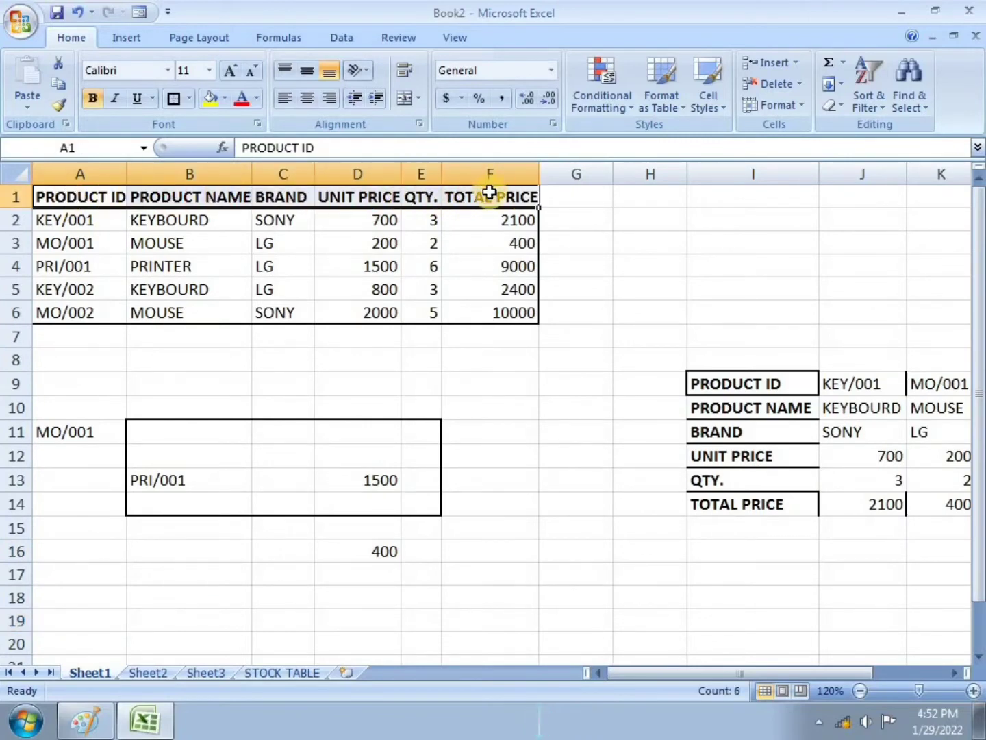
{"action": "key", "text": "ctrl+c"}
{"action": "scroll", "coordinate": [368, 374], "scroll_direction": "down", "scroll_amount": 2}
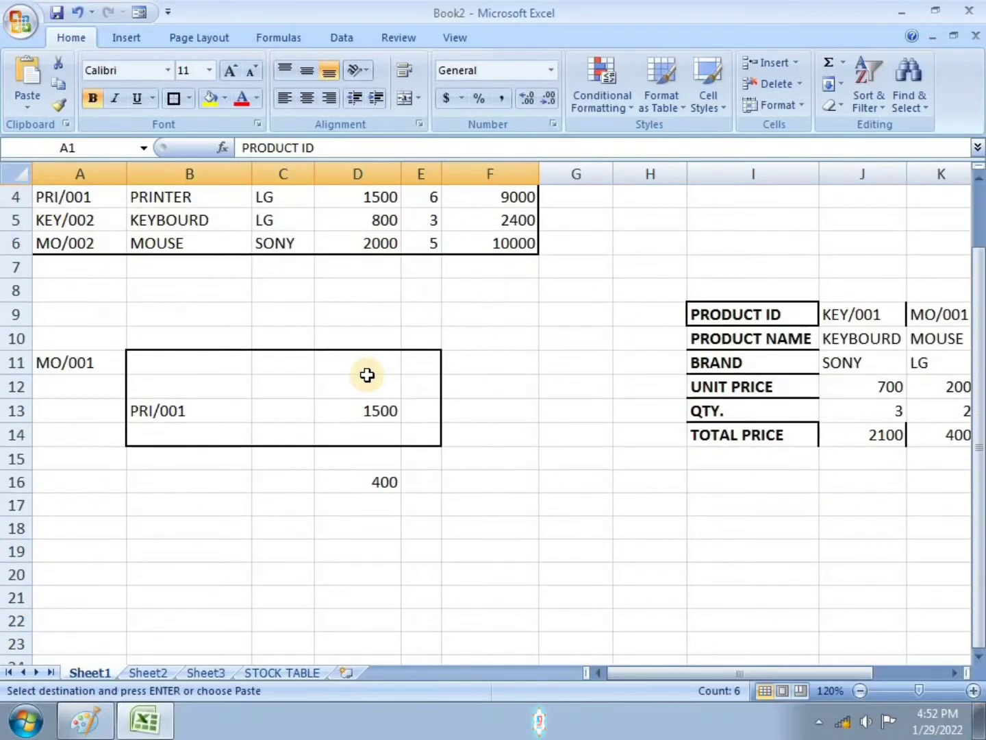
{"action": "left_click", "coordinate": [102, 567]}
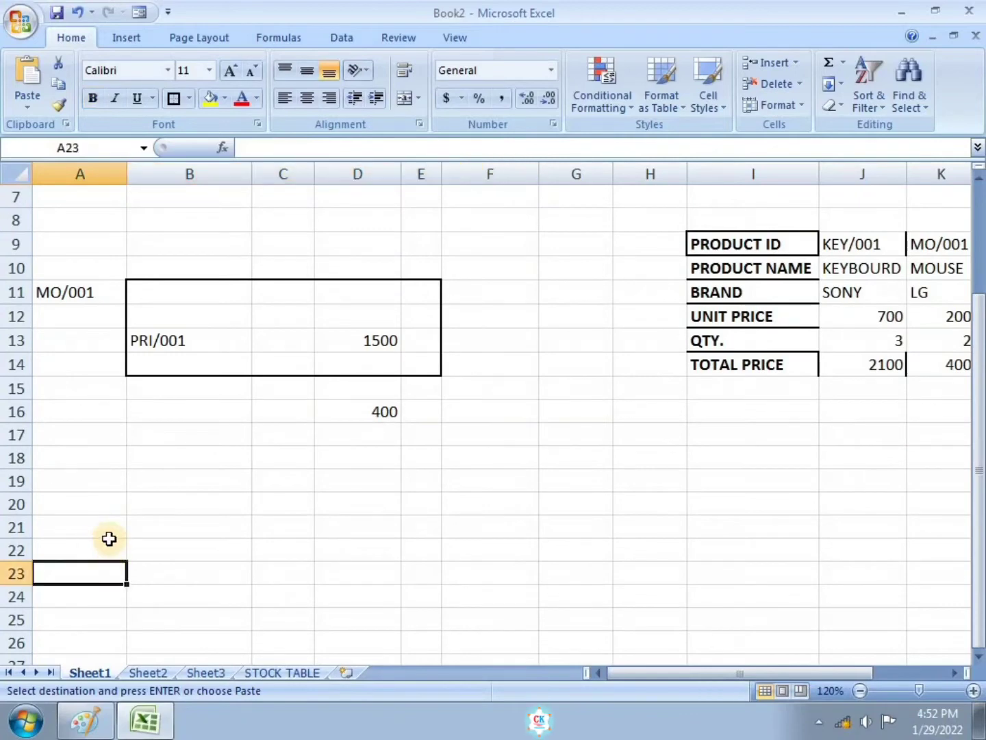
{"action": "key", "text": "ctrl+v"}
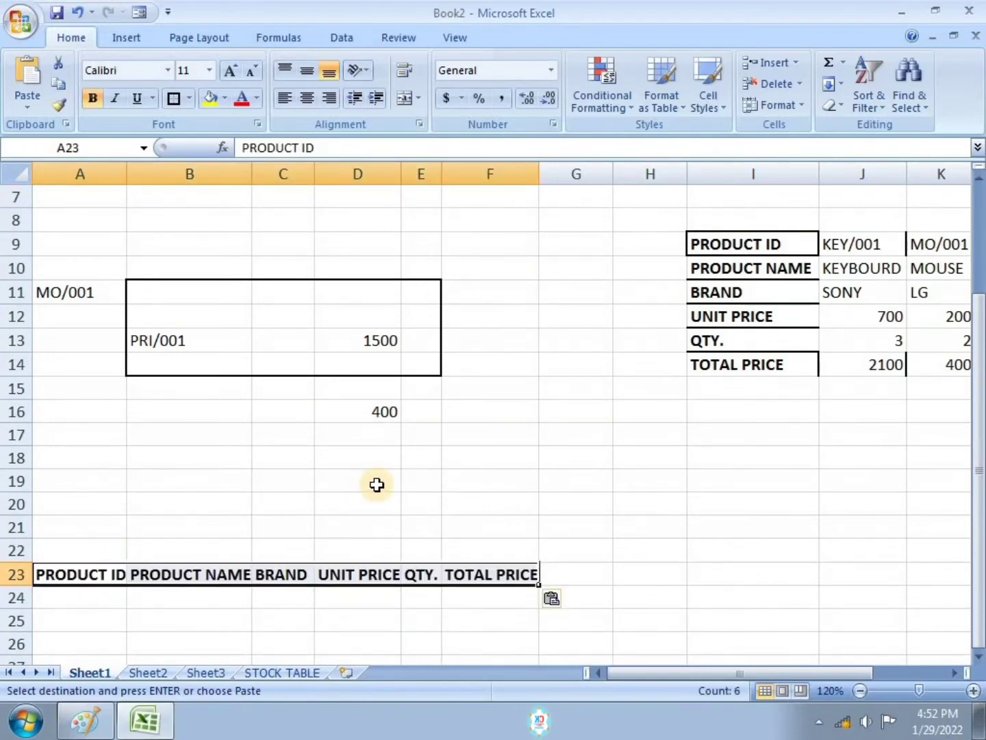
{"action": "left_click", "coordinate": [377, 484]}
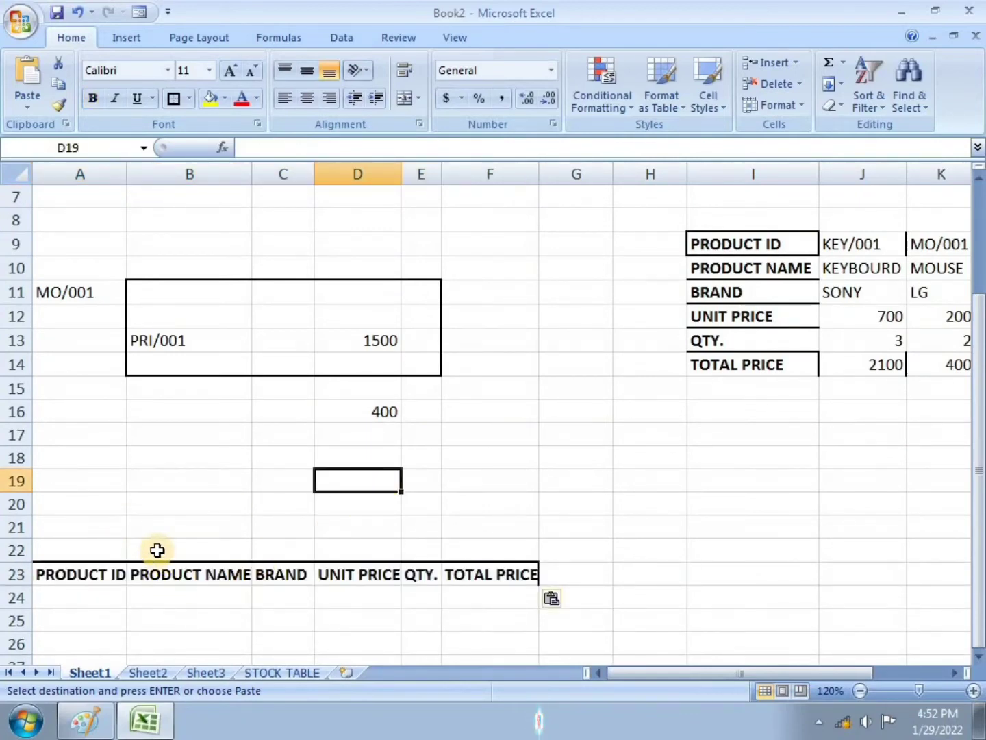
{"action": "scroll", "coordinate": [158, 550], "scroll_direction": "down", "scroll_amount": 1}
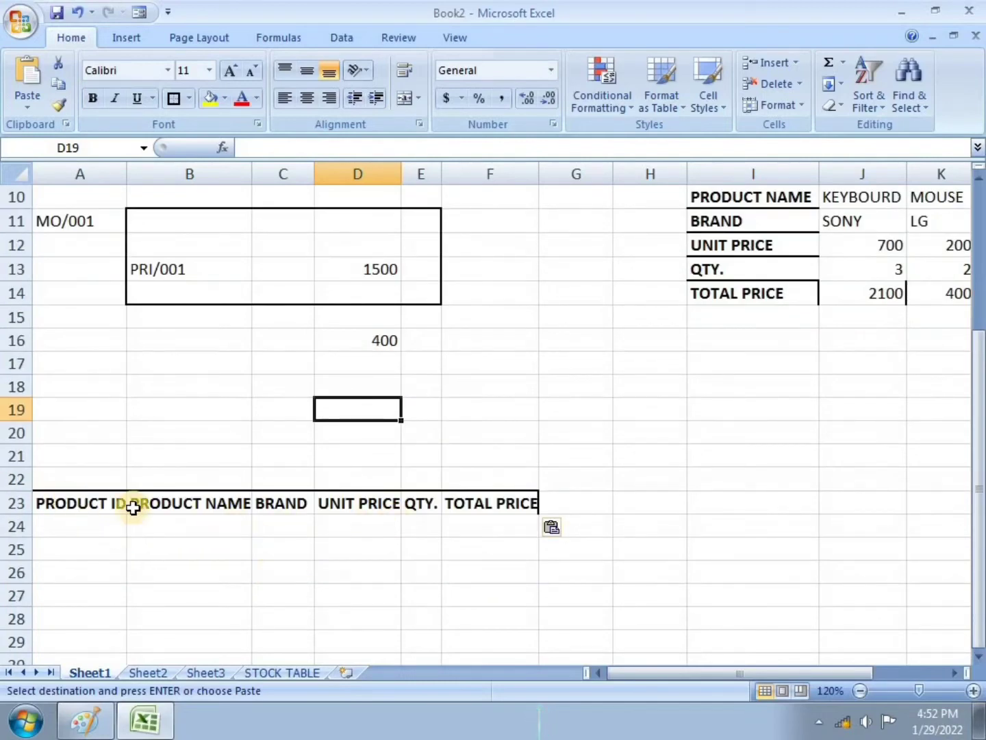
{"action": "left_click", "coordinate": [80, 525]}
{"action": "type", "text": "YY"}
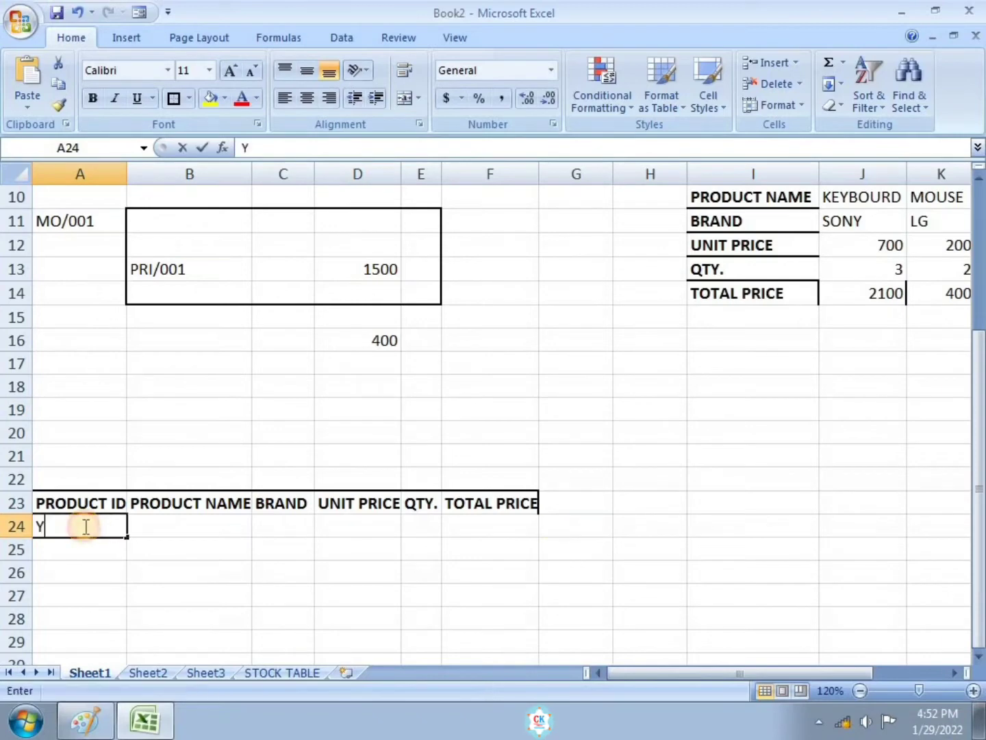
{"action": "left_click", "coordinate": [157, 530]}
{"action": "type", "text": "RYRY"}
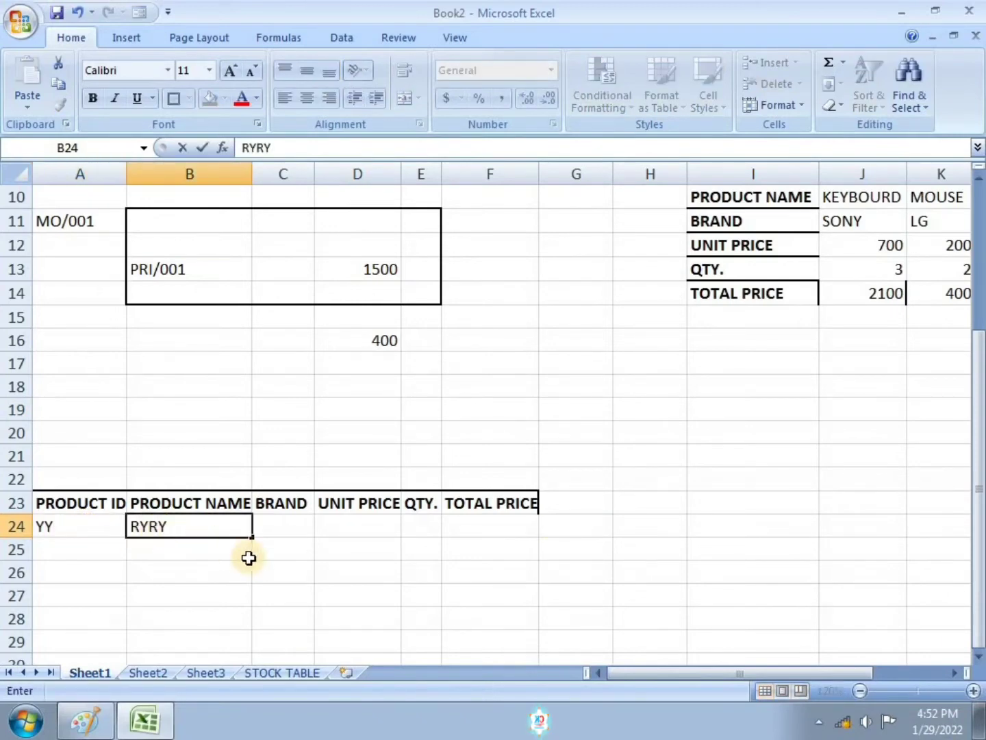
{"action": "key", "text": "BackSpace"}
{"action": "key", "text": "BackSpace"}
{"action": "left_click", "coordinate": [82, 522]}
{"action": "key", "text": "BackSpace"}
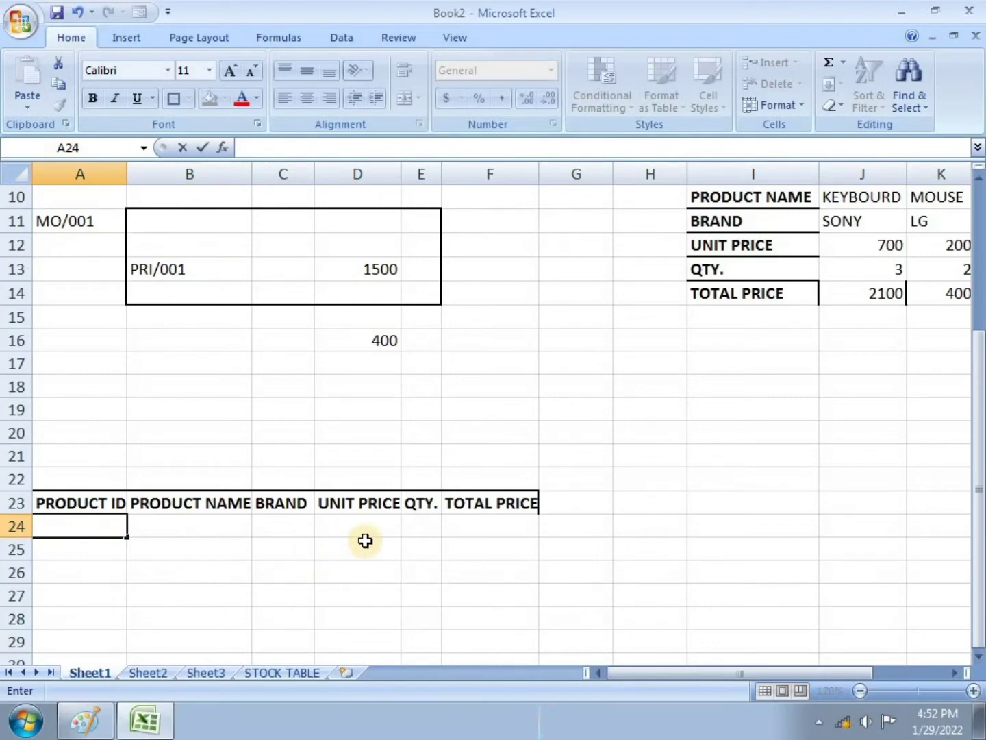
Step: Consult the Stock Table records in the exercise image and select the new header row A23:F23
{"action": "left_click", "coordinate": [83, 718]}
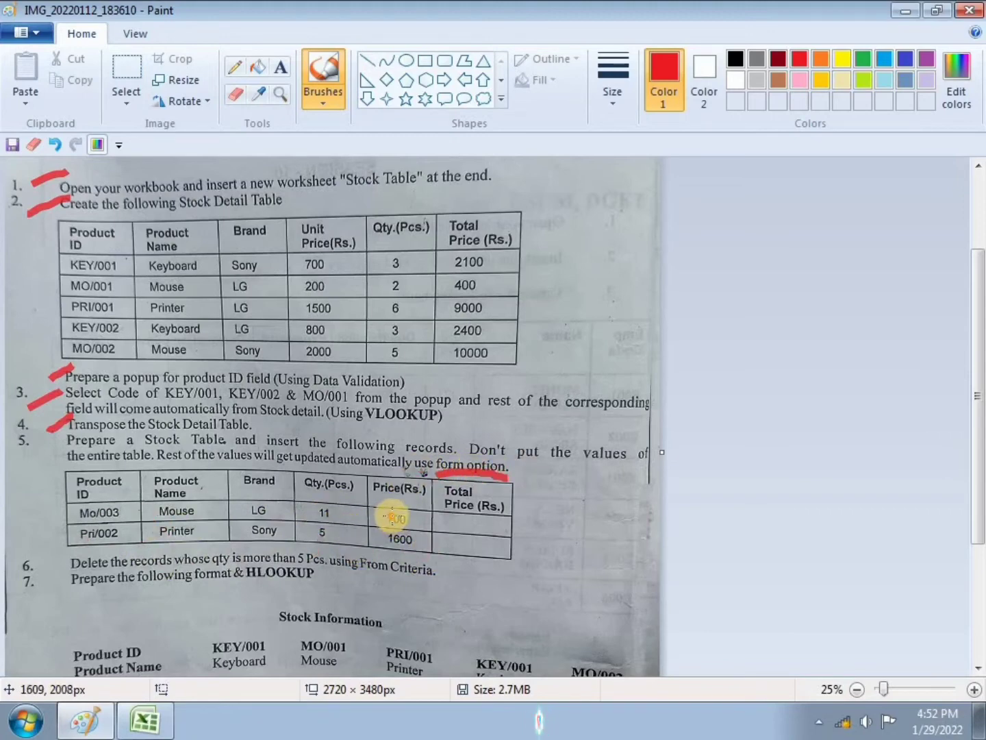
{"action": "left_click", "coordinate": [145, 721]}
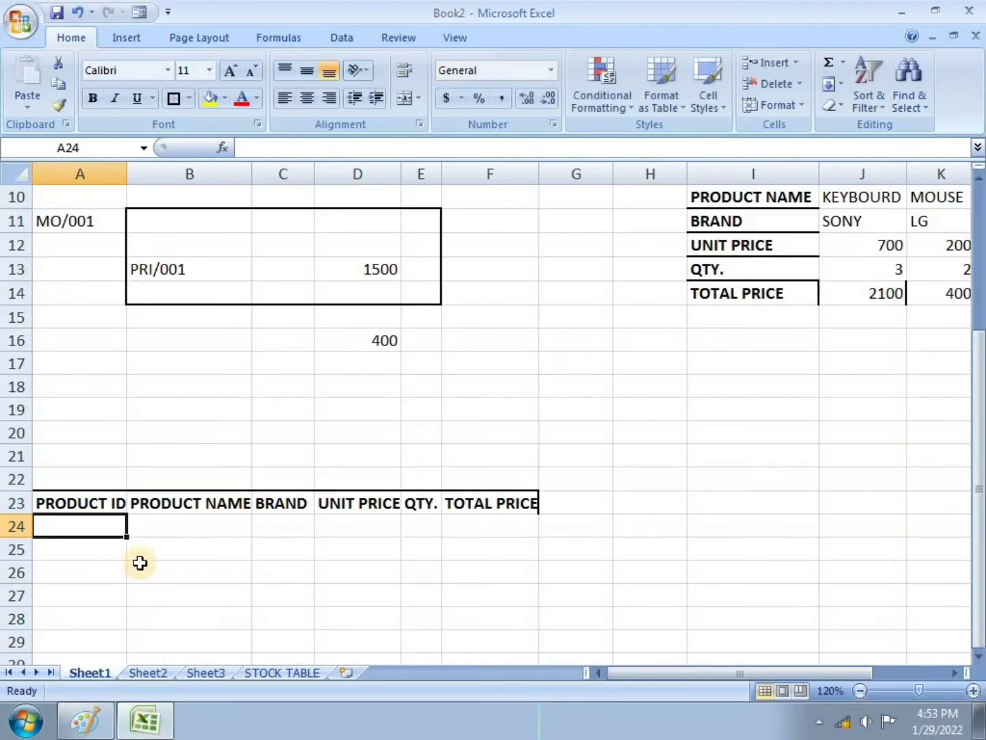
{"action": "left_click_drag", "start_coordinate": [61, 503], "coordinate": [487, 507]}
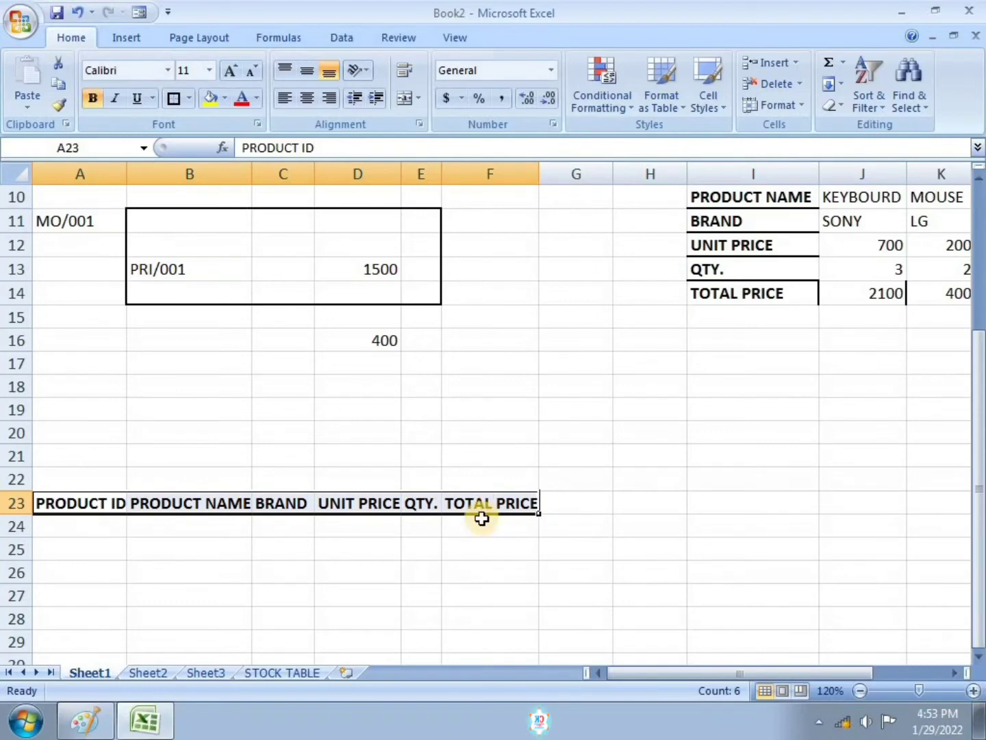
{"action": "left_click", "coordinate": [338, 38]}
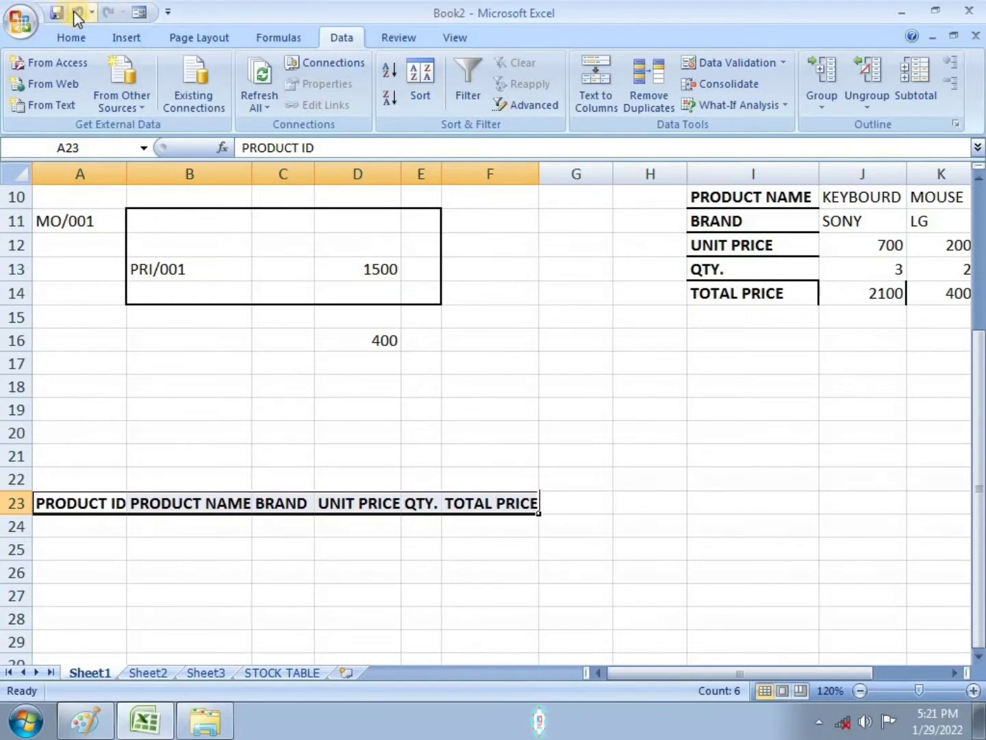
Step: Browse the Quick Access Toolbar commands in Excel Options, switching the command list to All Commands
{"action": "left_click", "coordinate": [28, 21]}
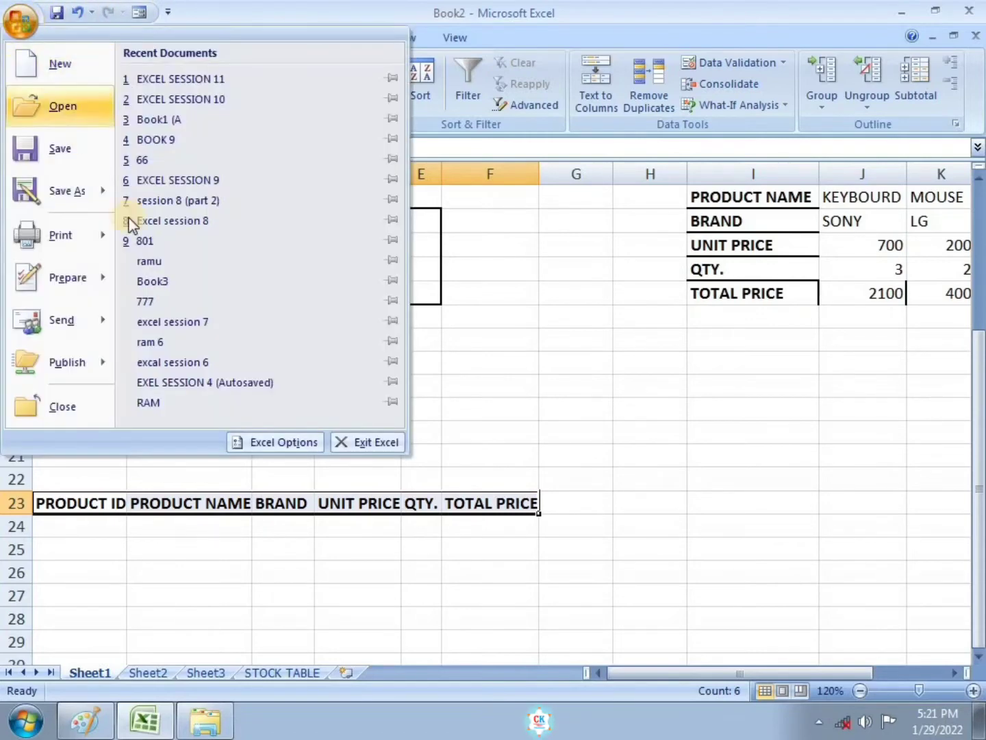
{"action": "left_click", "coordinate": [293, 448]}
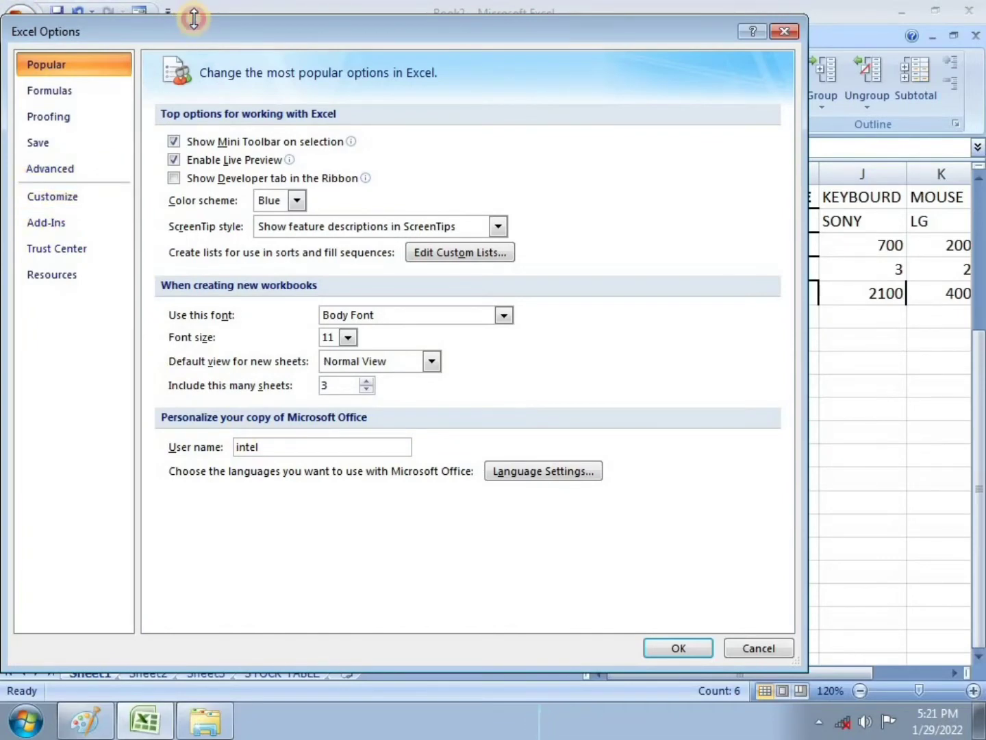
{"action": "left_click_drag", "start_coordinate": [195, 19], "coordinate": [194, 137]}
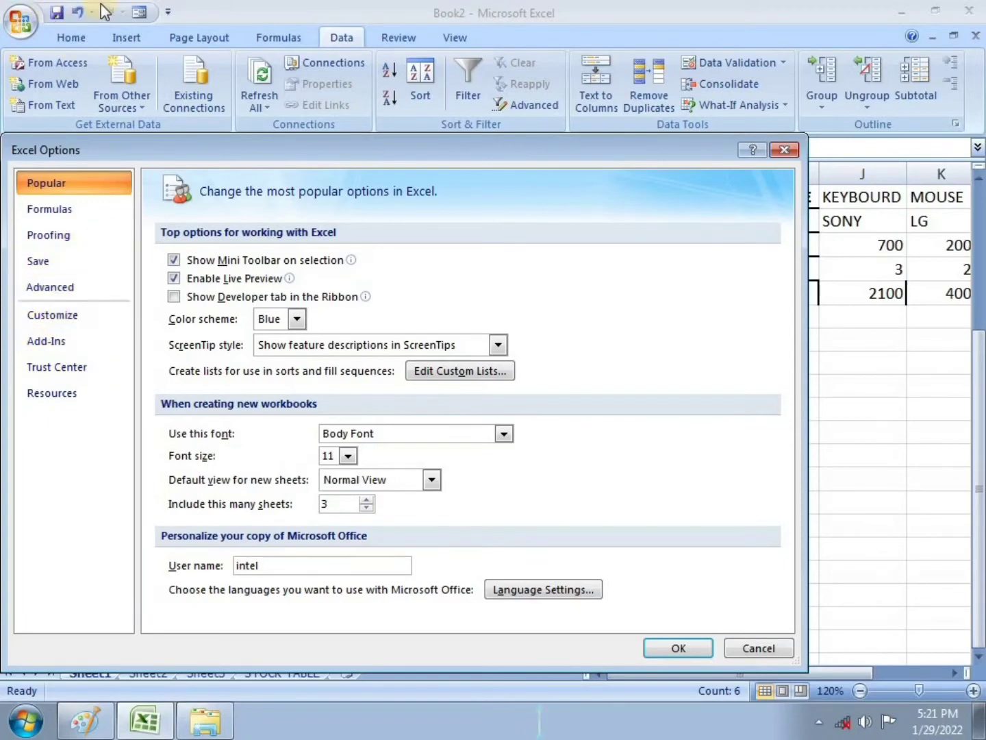
{"action": "left_click", "coordinate": [64, 319]}
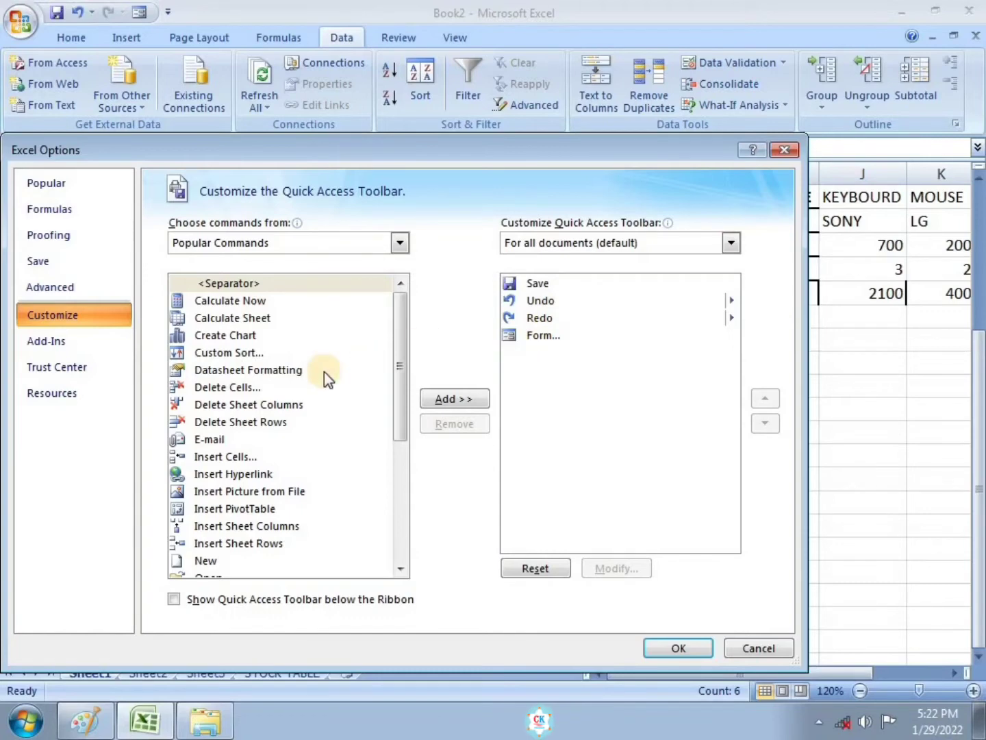
{"action": "left_click_drag", "start_coordinate": [404, 324], "coordinate": [394, 442]}
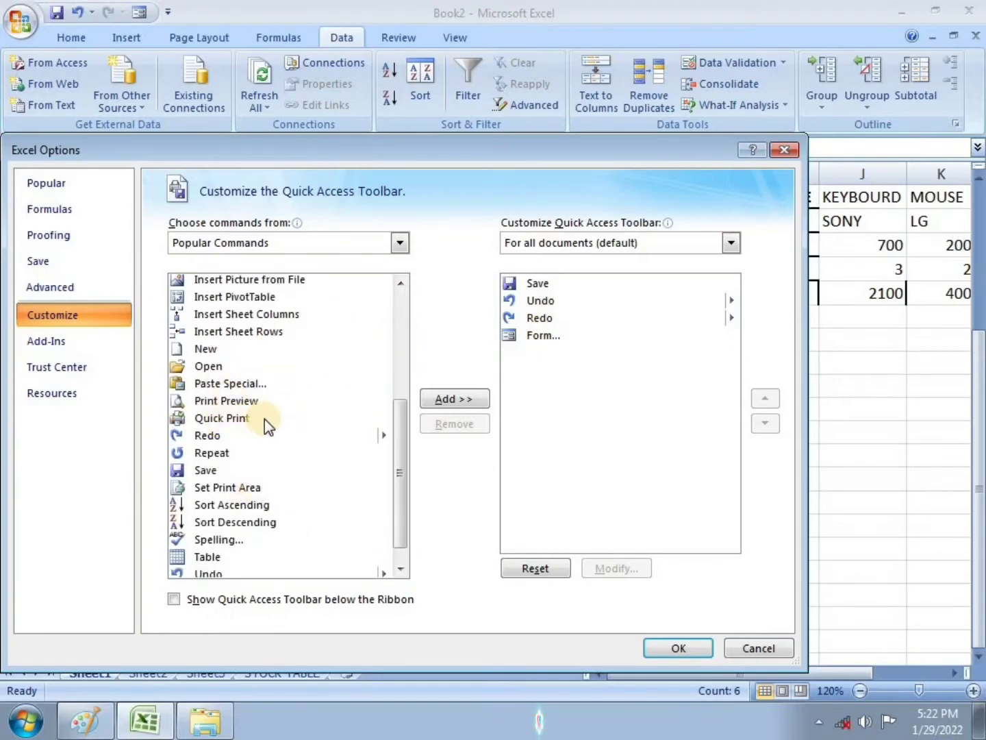
{"action": "left_click", "coordinate": [266, 401]}
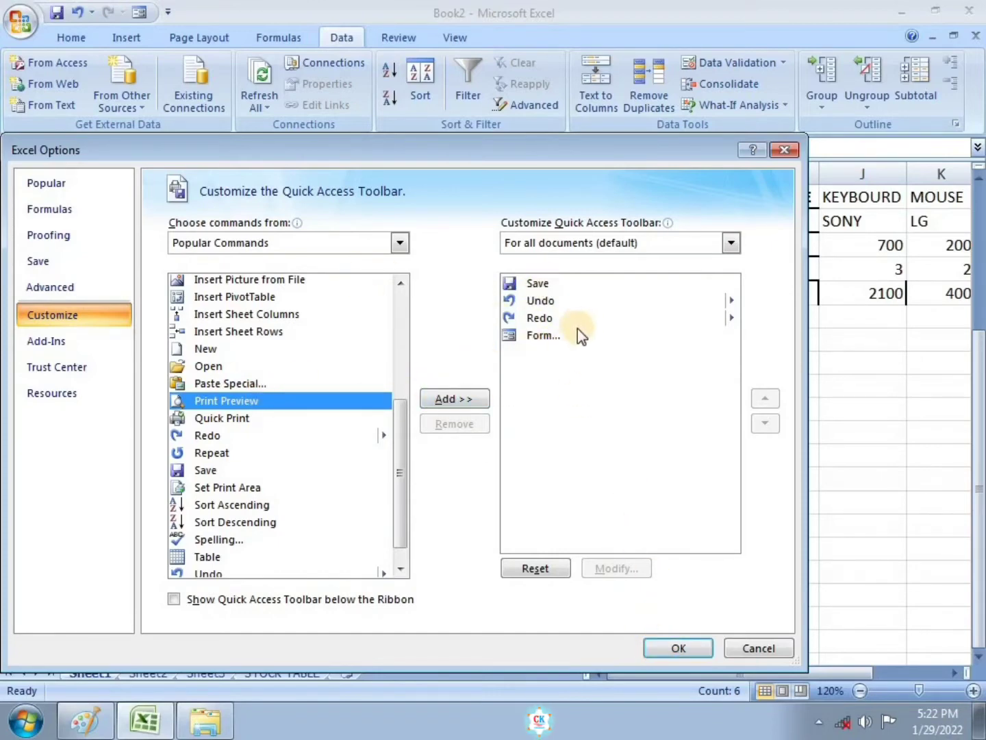
{"action": "left_click", "coordinate": [400, 242]}
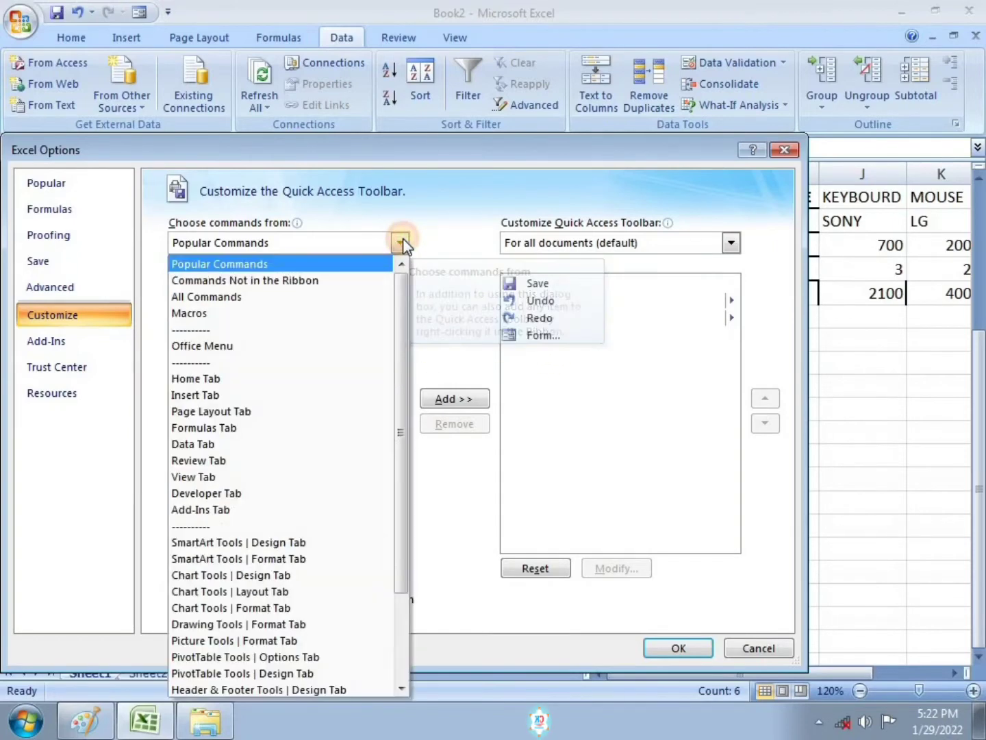
{"action": "left_click", "coordinate": [262, 297]}
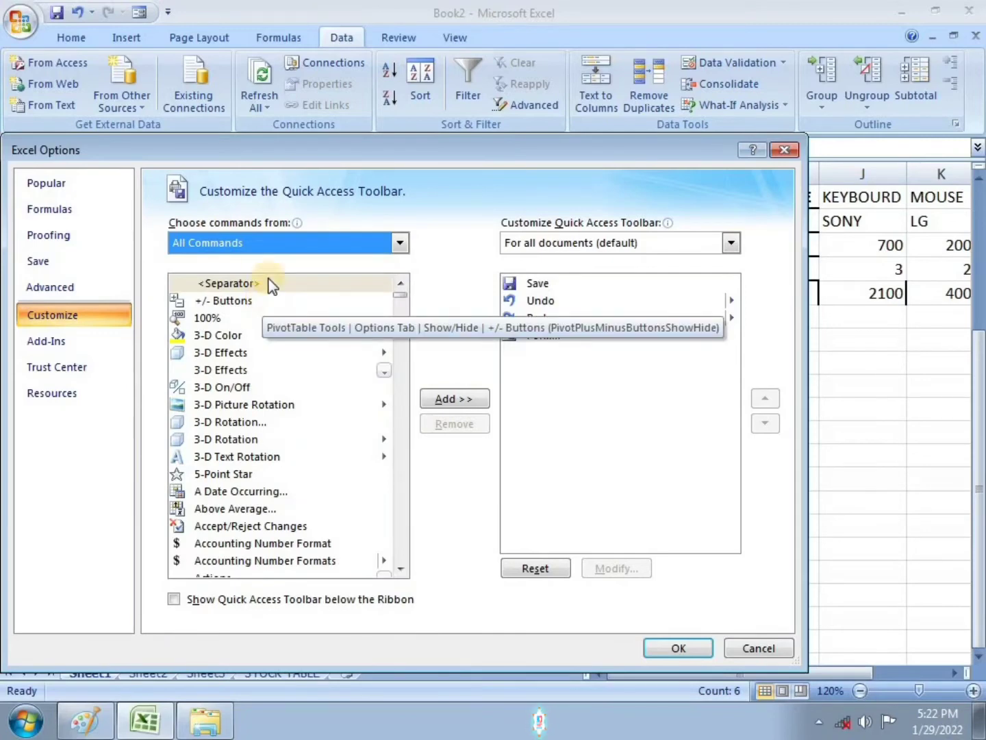
{"action": "left_click_drag", "start_coordinate": [403, 297], "coordinate": [404, 465]}
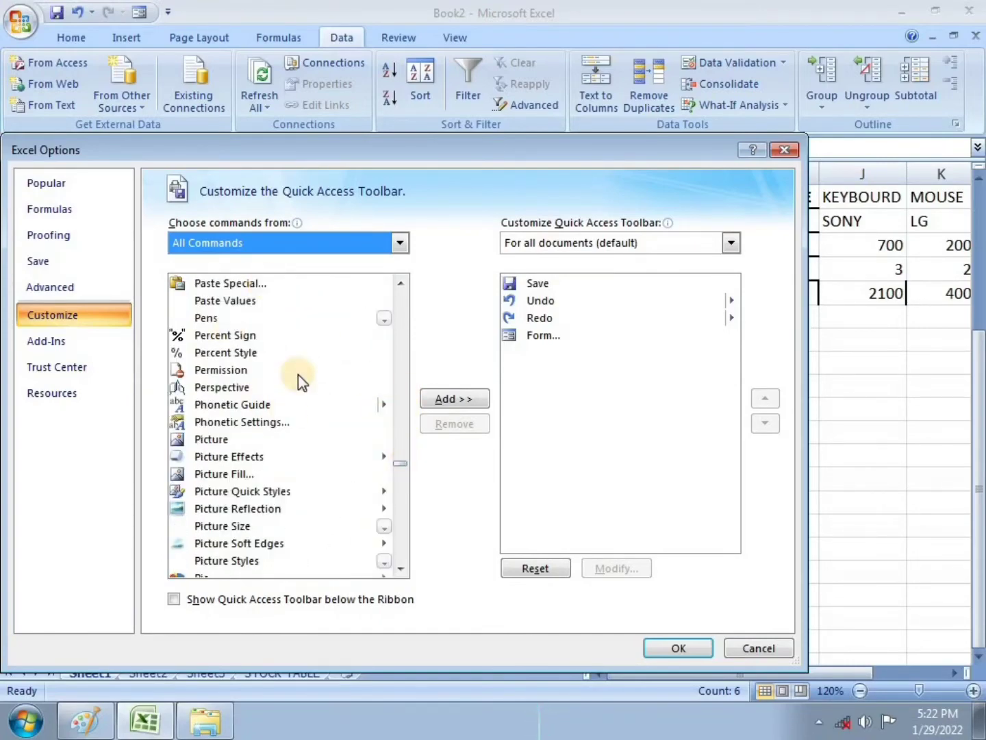
{"action": "left_click", "coordinate": [230, 404]}
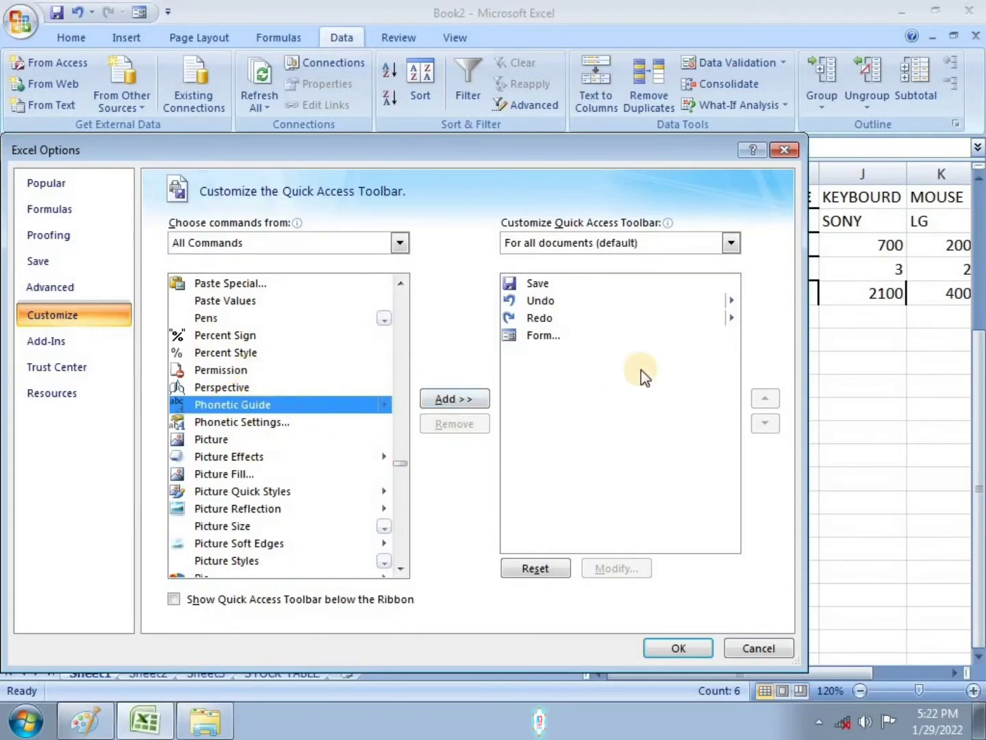
{"action": "left_click", "coordinate": [690, 651]}
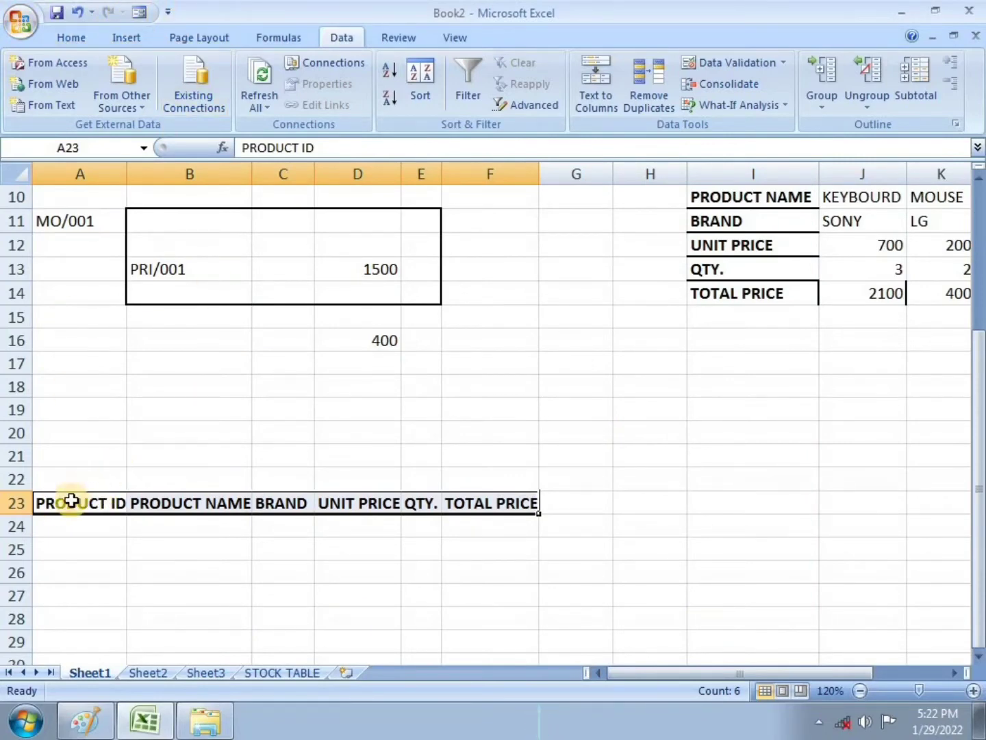
Step: Select the header row A23:F23 and open the data Form, using the first row as field labels
{"action": "left_click_drag", "start_coordinate": [73, 501], "coordinate": [483, 503]}
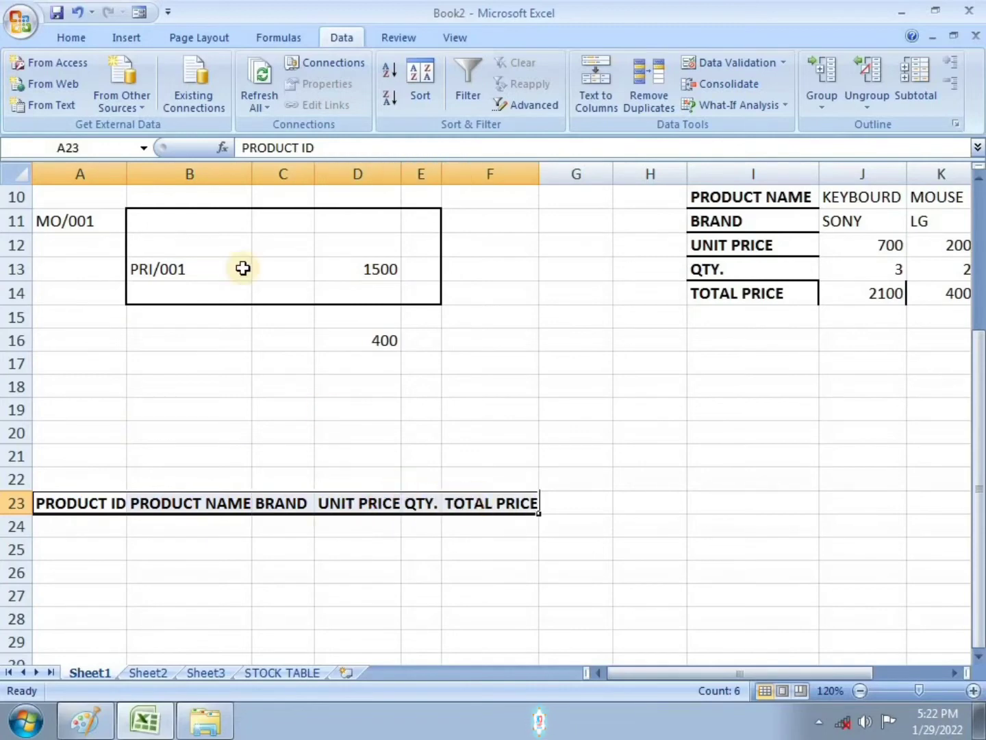
{"action": "left_click", "coordinate": [141, 13]}
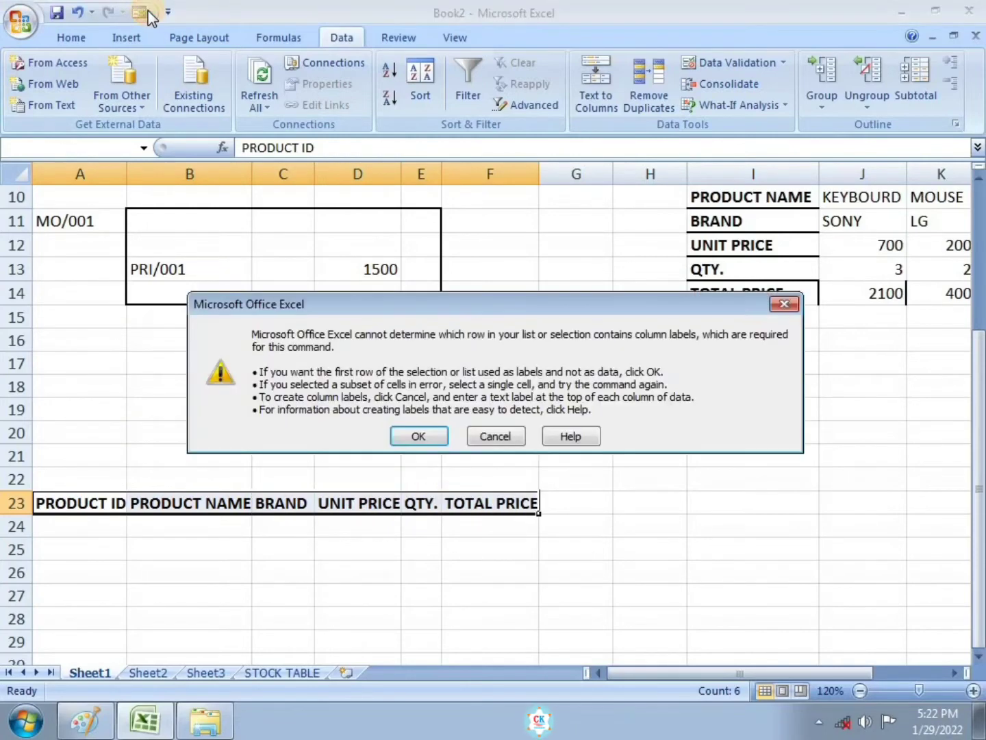
{"action": "left_click", "coordinate": [420, 436]}
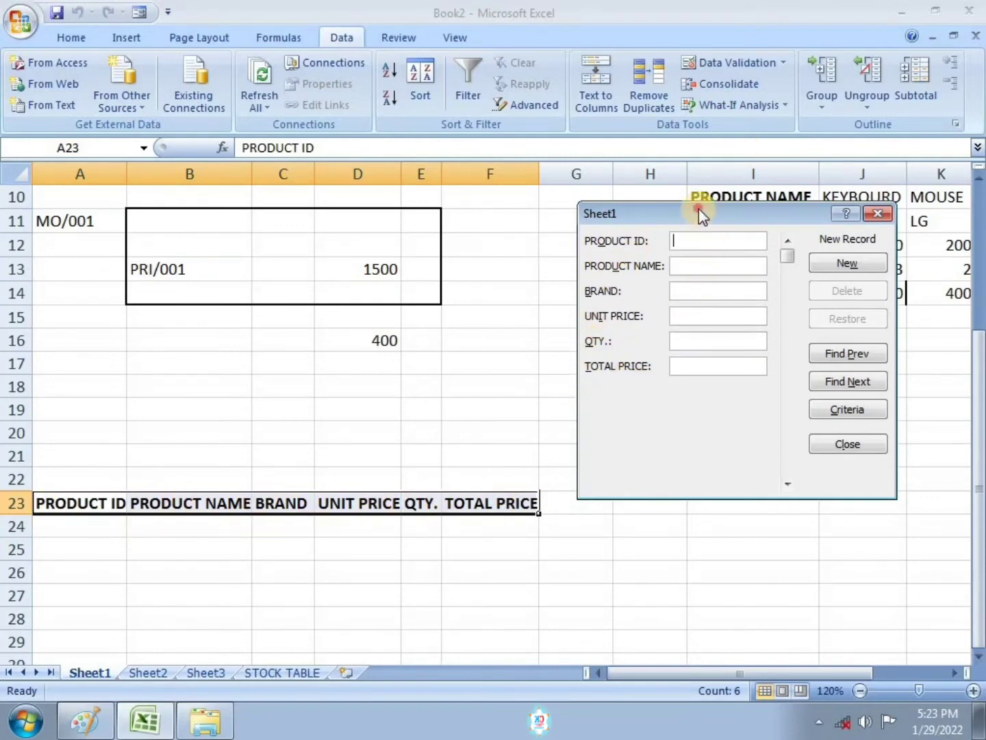
Step: Add a Stock Table record through the data form: product ID mo/003, mouse, brand lg, unit price 100, quantity 11
{"action": "left_click_drag", "start_coordinate": [700, 213], "coordinate": [682, 288]}
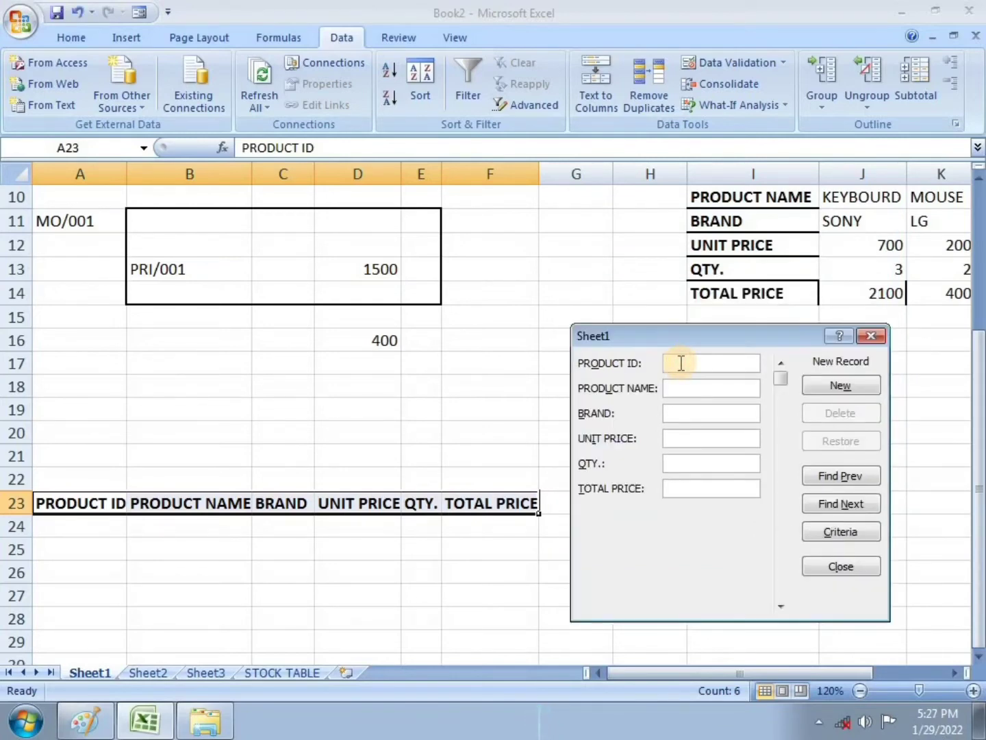
{"action": "type", "text": "mo/003"}
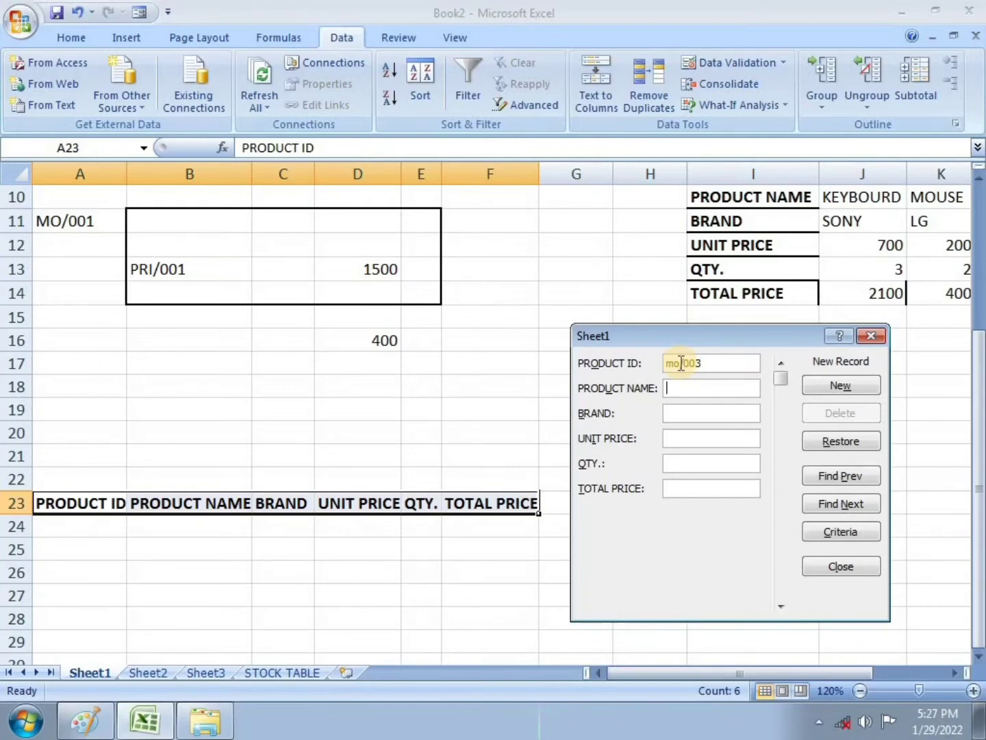
{"action": "type", "text": "mo"}
{"action": "type", "text": "100"}
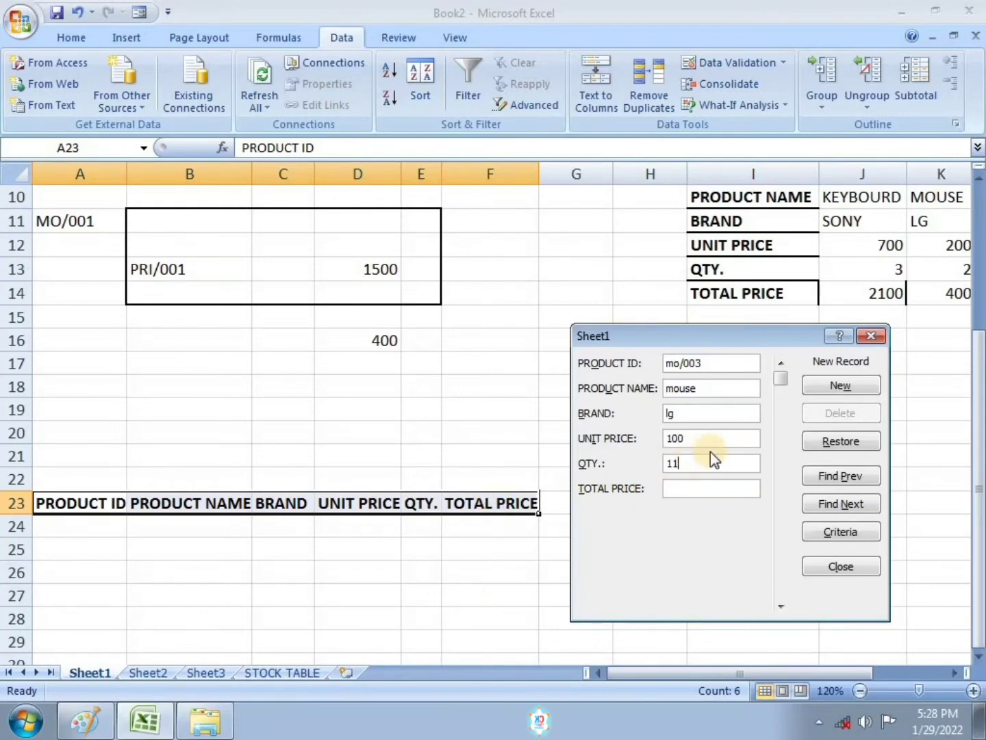
{"action": "left_click", "coordinate": [848, 391]}
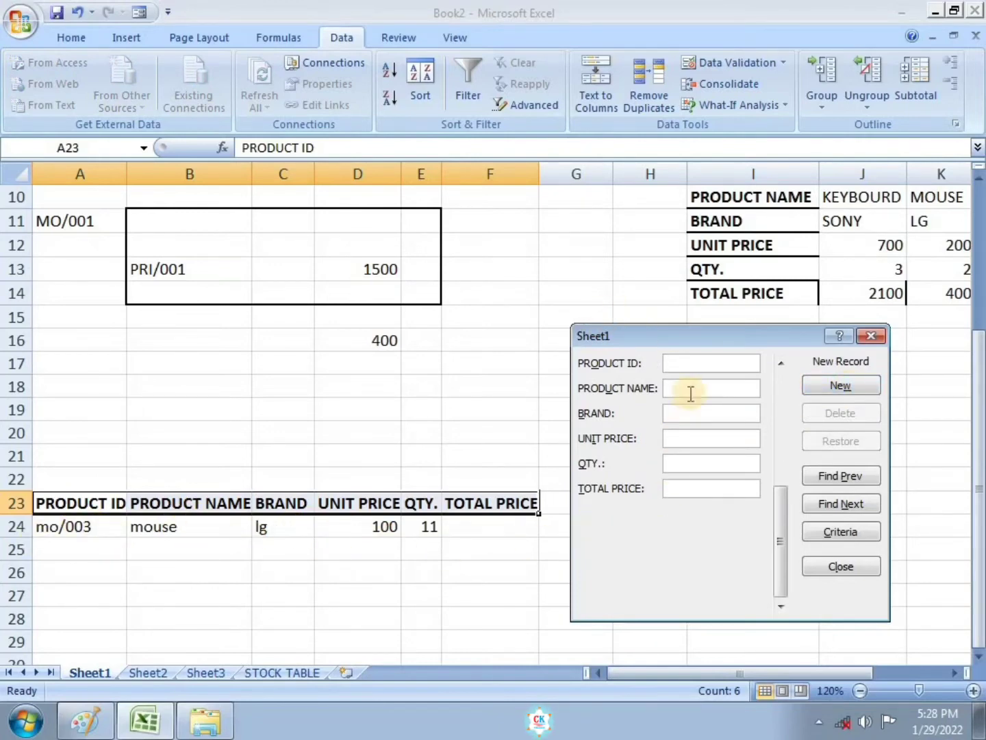
Step: Add a second record through the data form: pri/002, printer, brand lg, unit price 1600, quantity 5, and close the form
{"action": "type", "text": "p"}
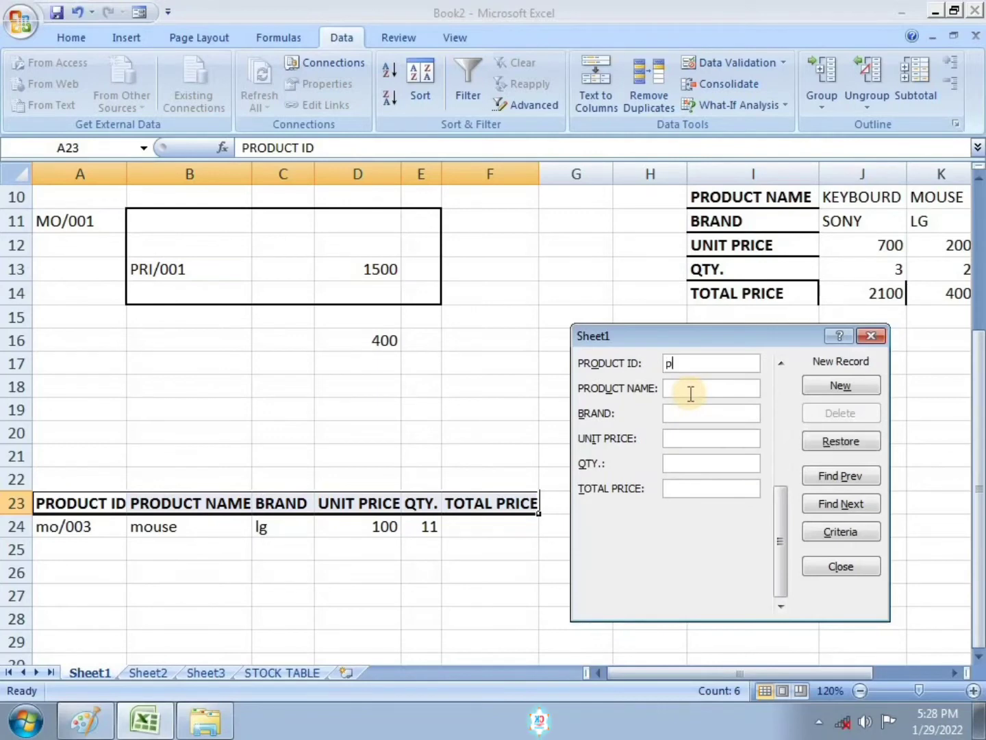
{"action": "type", "text": "ri/002"}
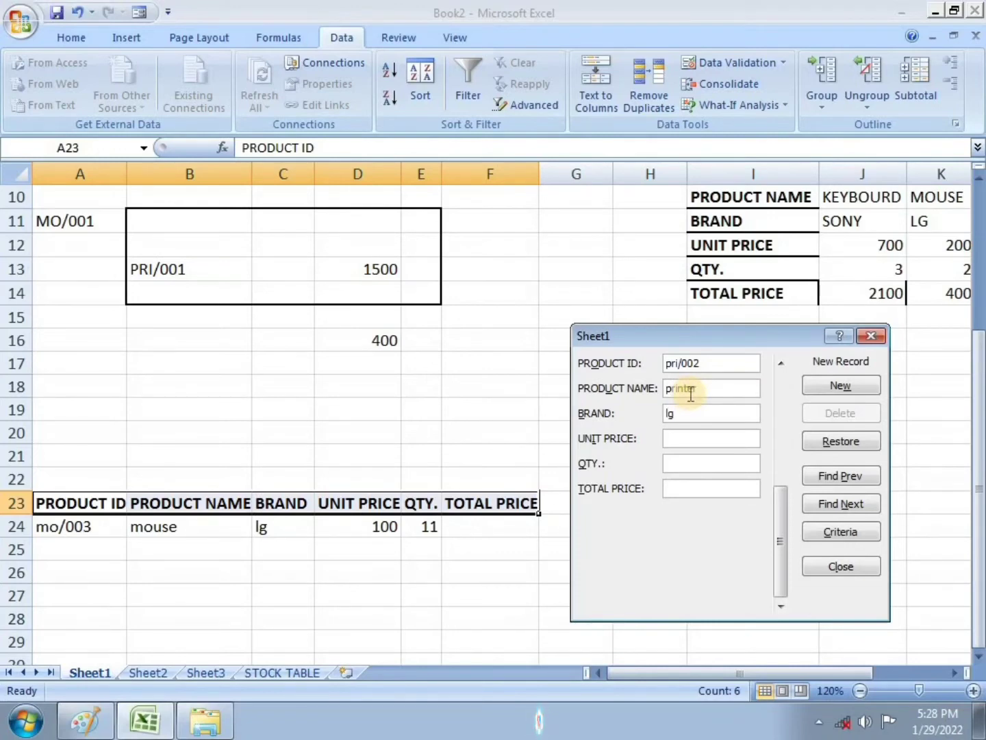
{"action": "type", "text": "600"}
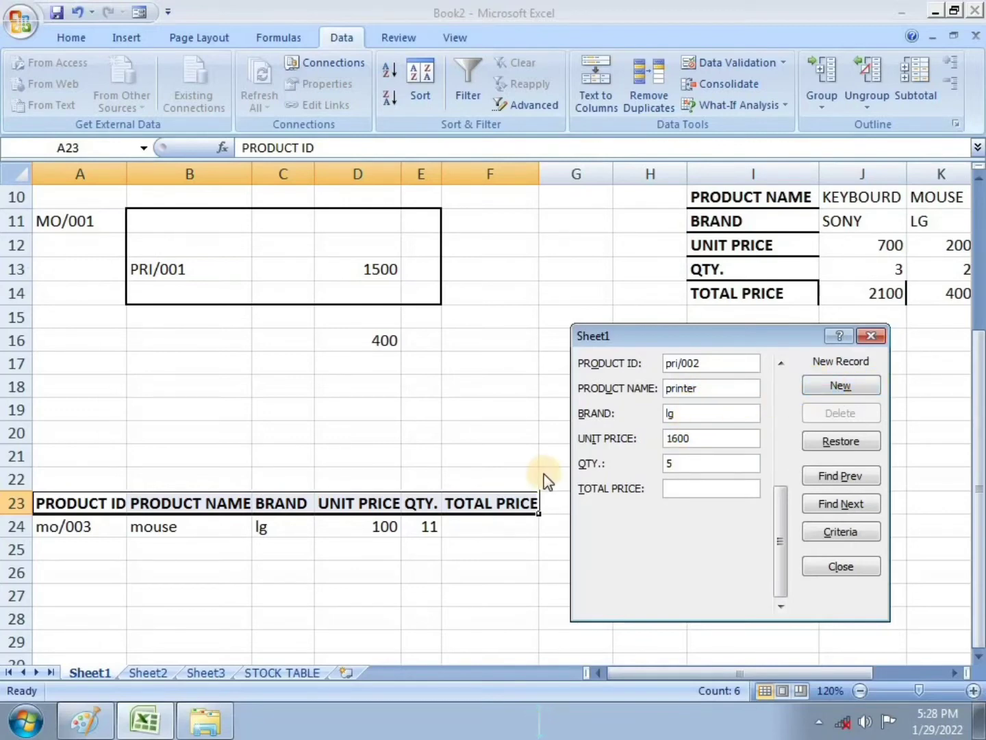
{"action": "key", "text": "Return"}
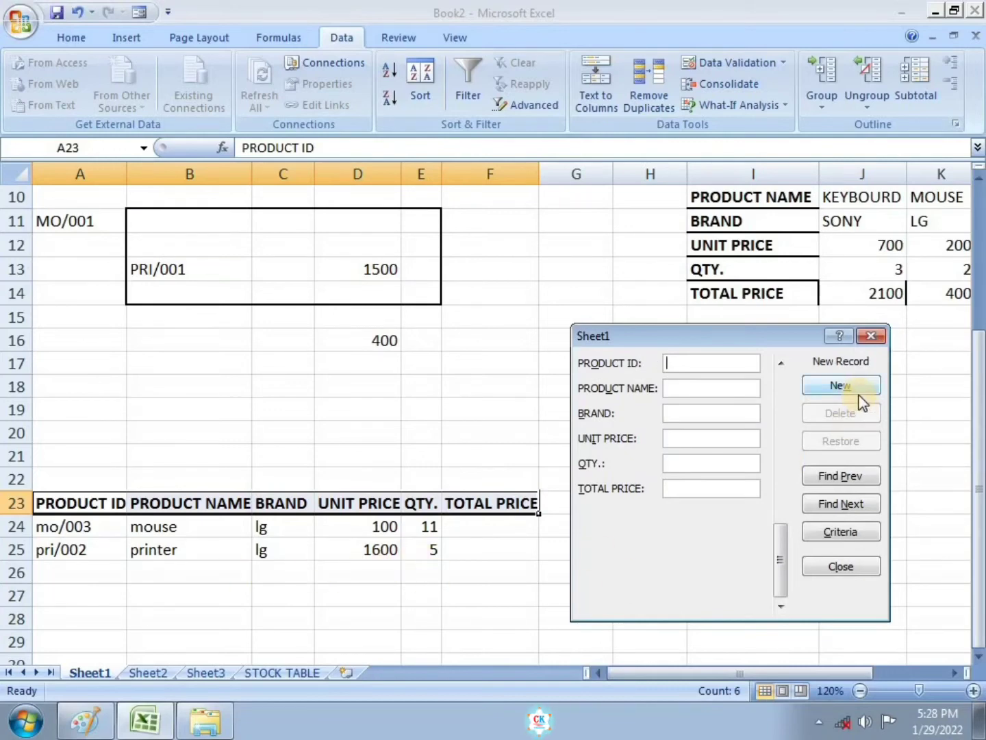
{"action": "left_click", "coordinate": [870, 337]}
{"action": "scroll", "coordinate": [562, 568], "scroll_direction": "down", "scroll_amount": 1}
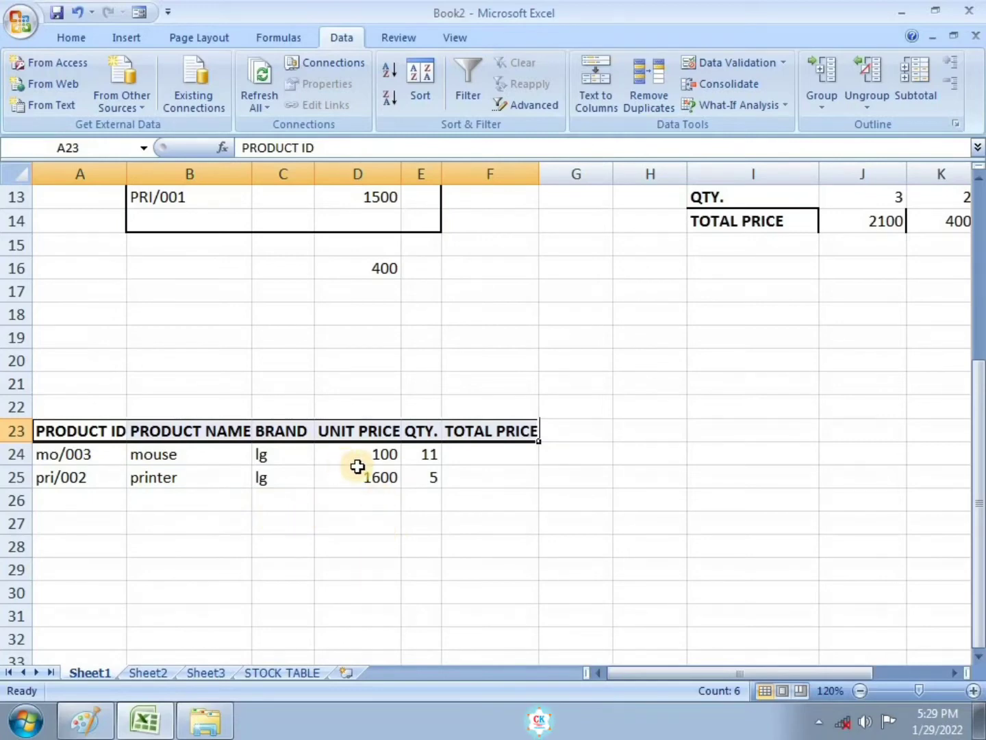
{"action": "left_click", "coordinate": [70, 500]}
{"action": "type", "text": "ugug"}
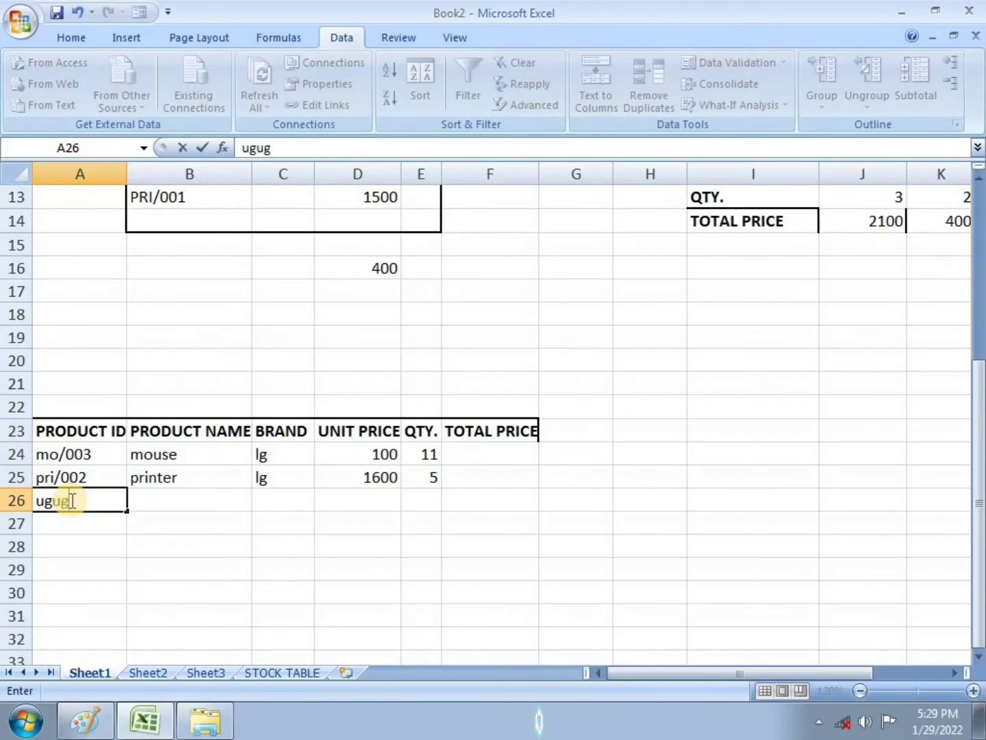
{"action": "key", "text": "Tab"}
{"action": "type", "text": "yfy"}
{"action": "key", "text": "Tab"}
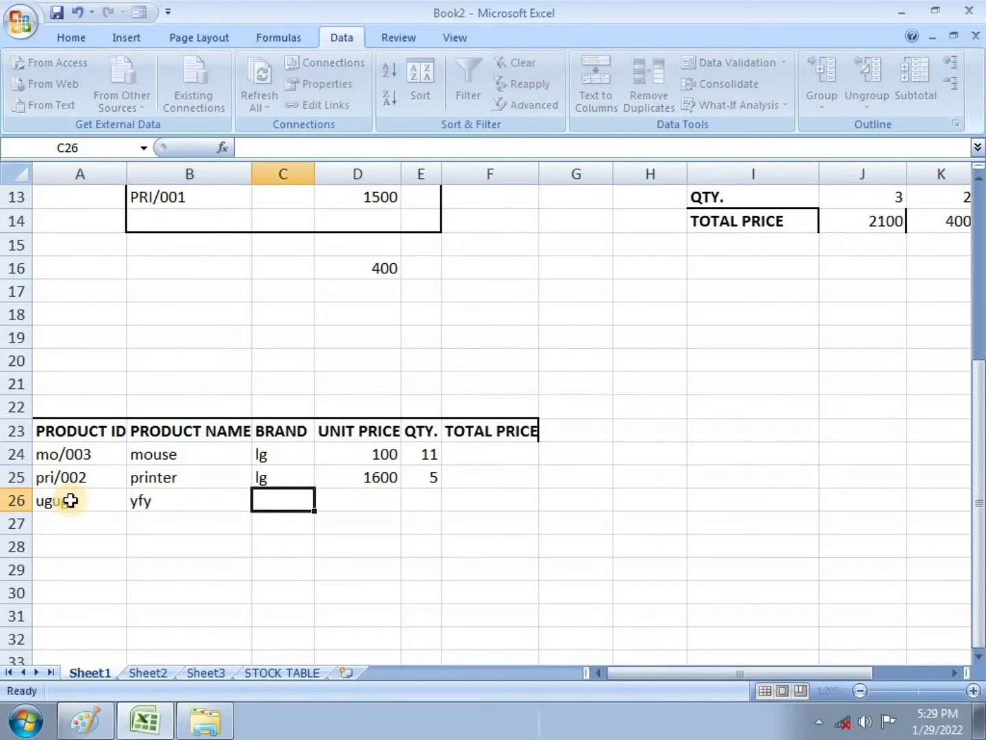
{"action": "type", "text": "tf"}
{"action": "key", "text": "BackSpace"}
{"action": "key", "text": "BackSpace"}
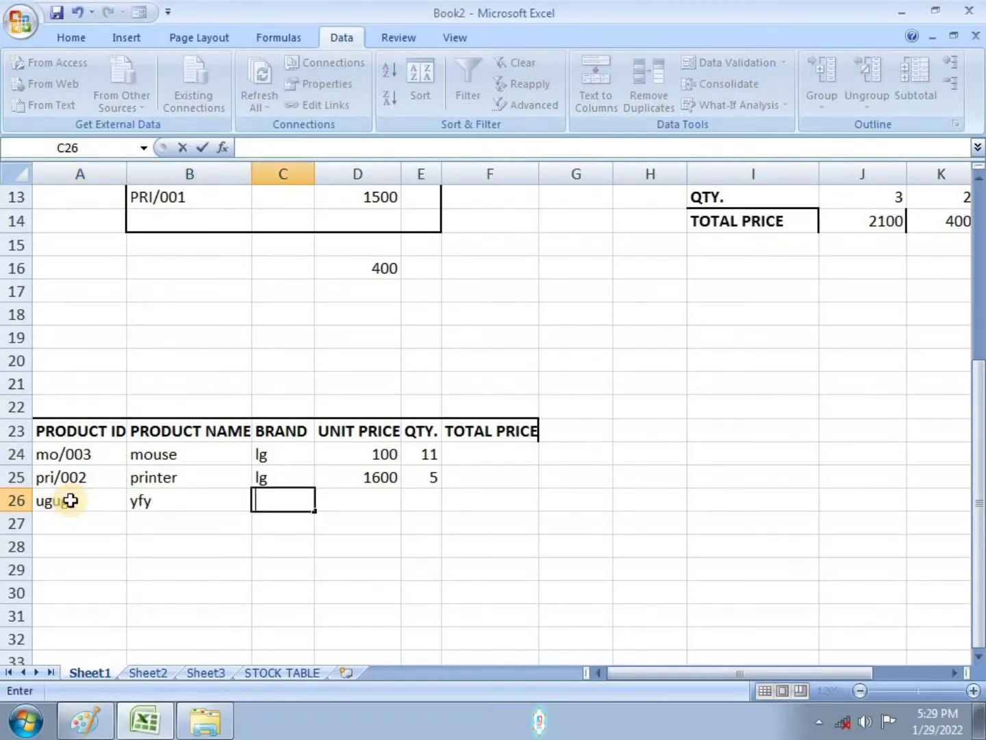
{"action": "left_click", "coordinate": [71, 502]}
{"action": "left_click_drag", "start_coordinate": [112, 506], "coordinate": [157, 504]}
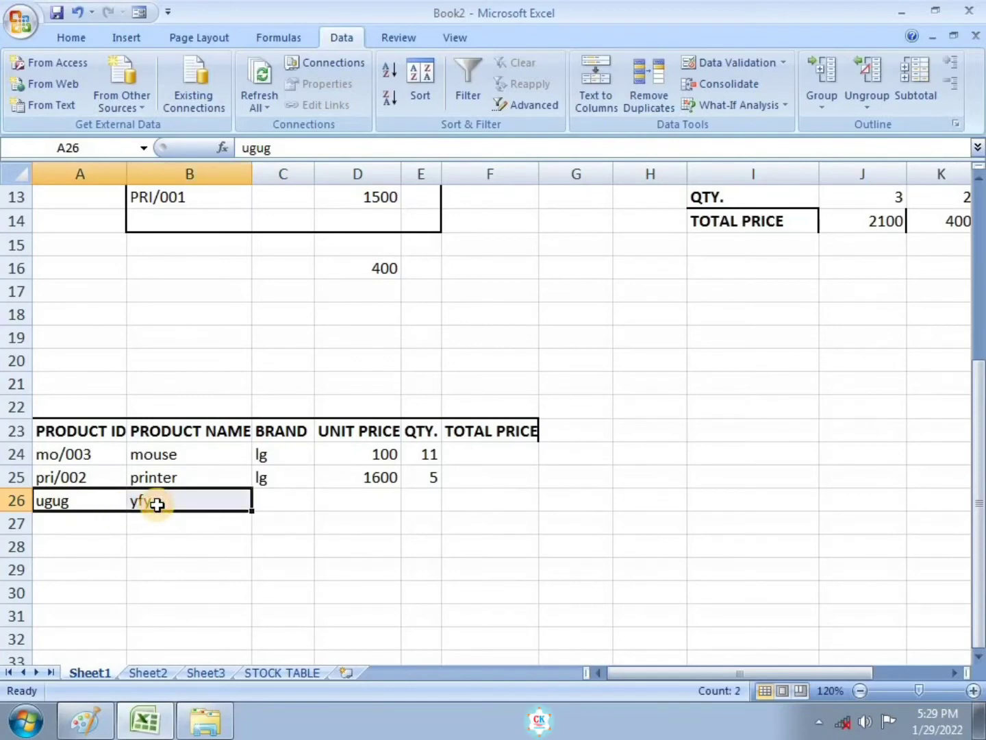
{"action": "key", "text": "Delete"}
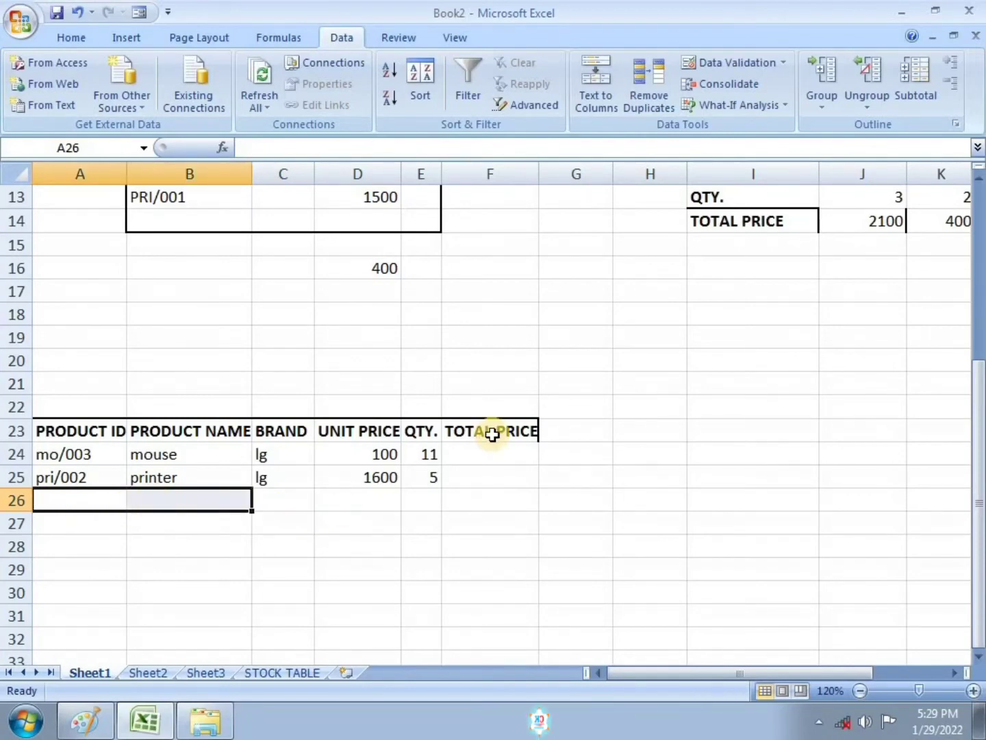
Step: Calculate the total price in F24 as =D24*E24 and fill the formula down to F25
{"action": "left_click", "coordinate": [493, 455]}
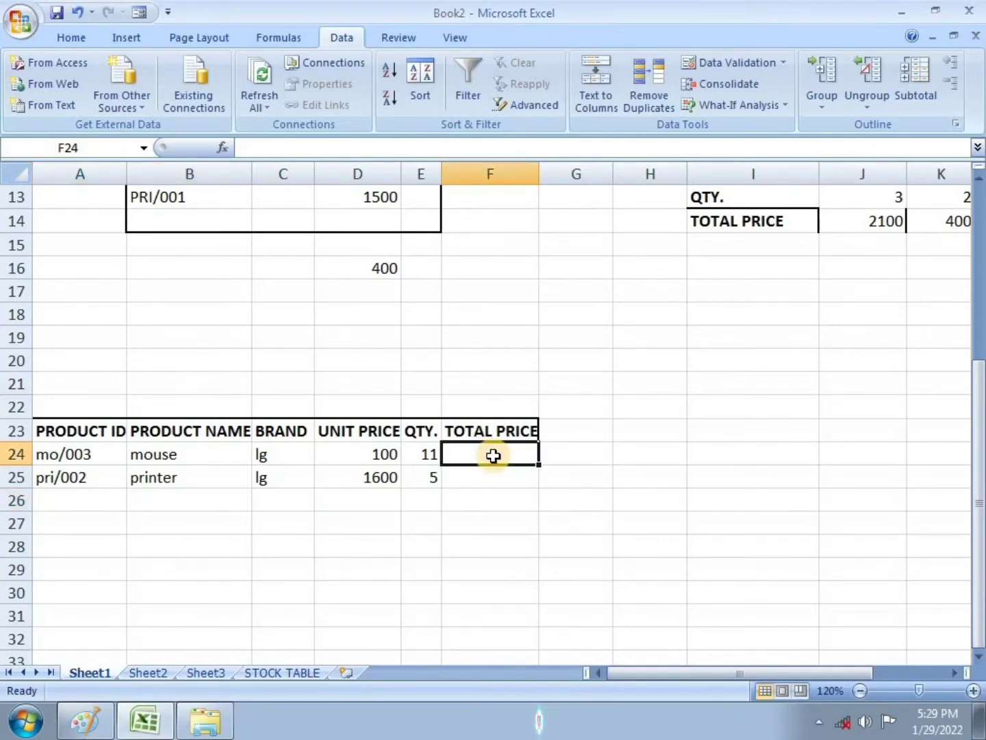
{"action": "type", "text": "="}
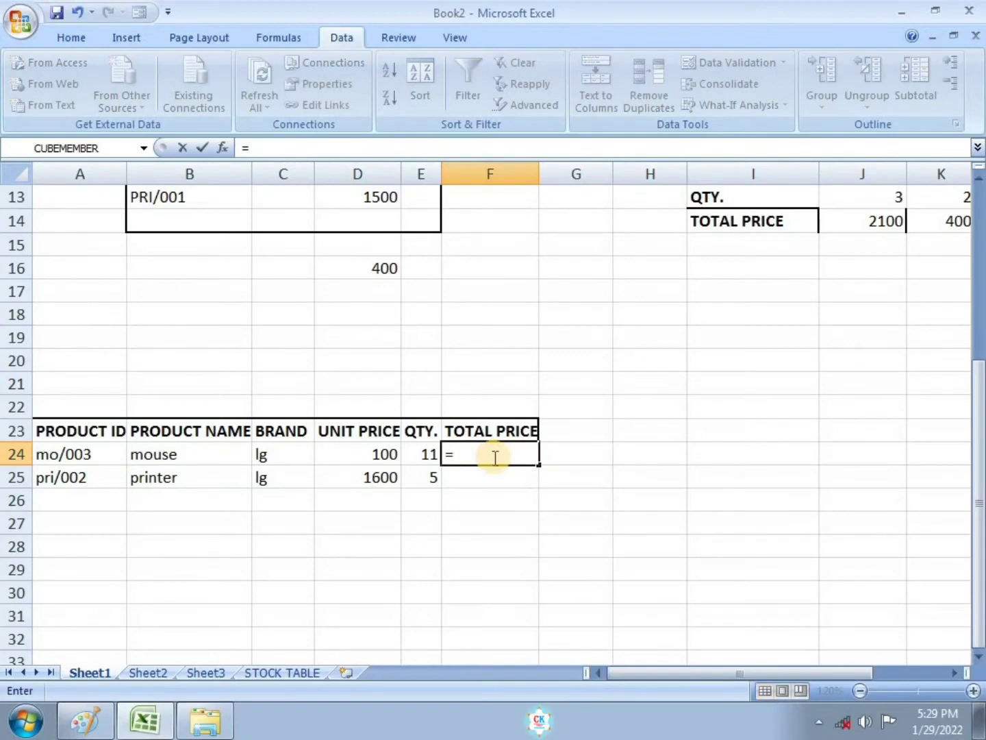
{"action": "left_click", "coordinate": [387, 456]}
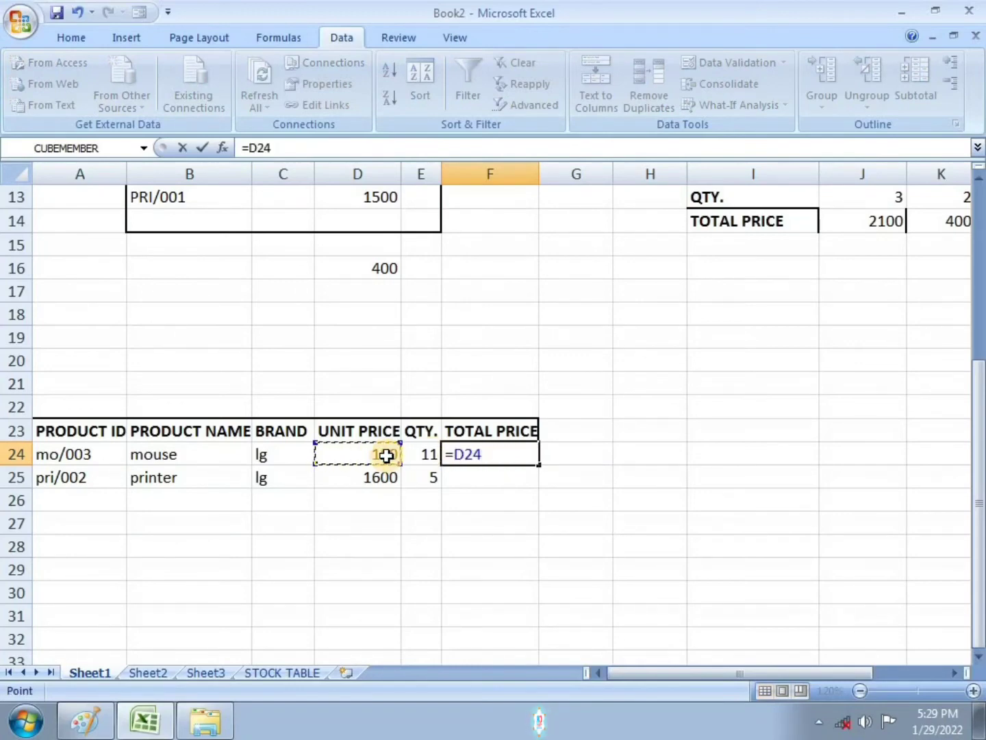
{"action": "type", "text": "*"}
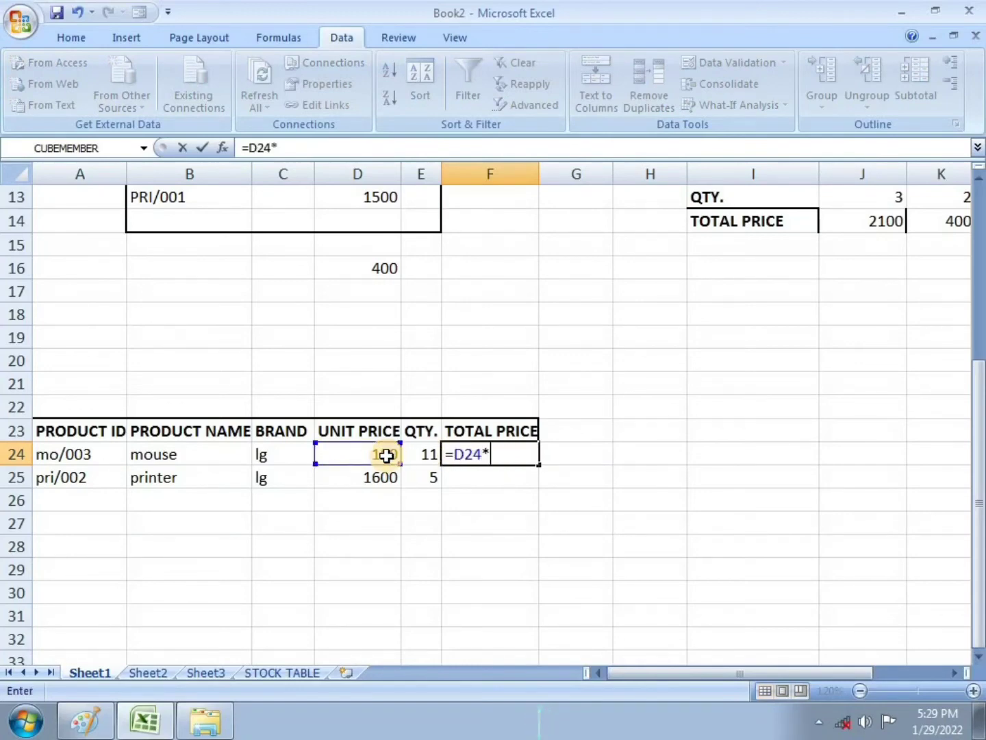
{"action": "left_click", "coordinate": [431, 454]}
{"action": "key", "text": "Return"}
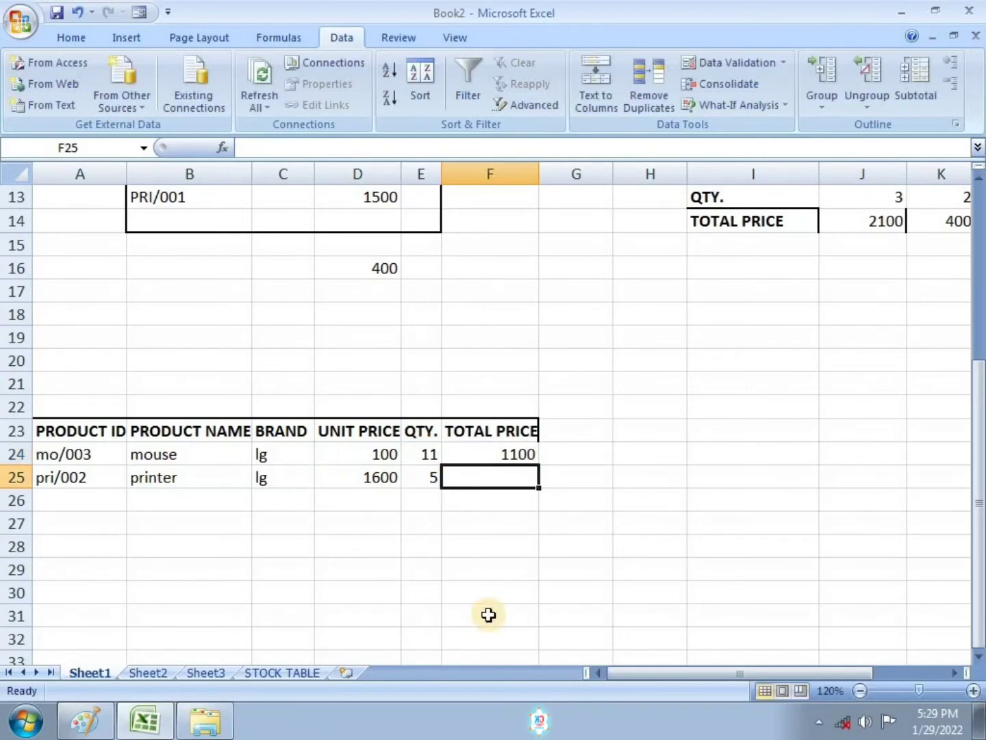
{"action": "left_click", "coordinate": [534, 460]}
{"action": "left_click_drag", "start_coordinate": [537, 463], "coordinate": [537, 480]}
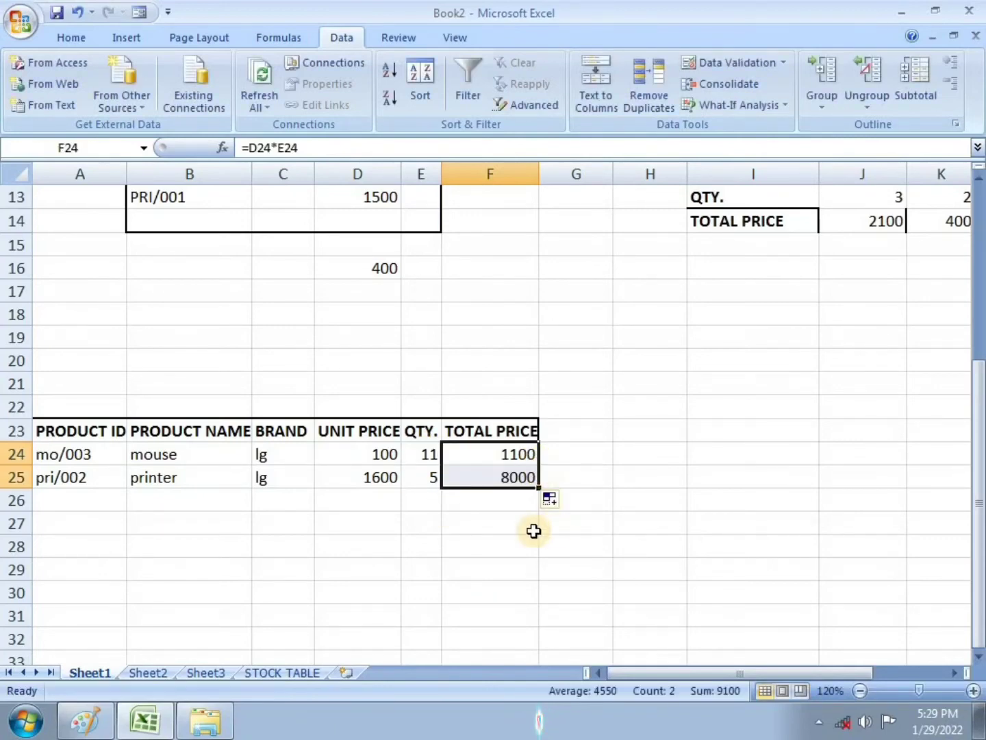
{"action": "left_click", "coordinate": [329, 574]}
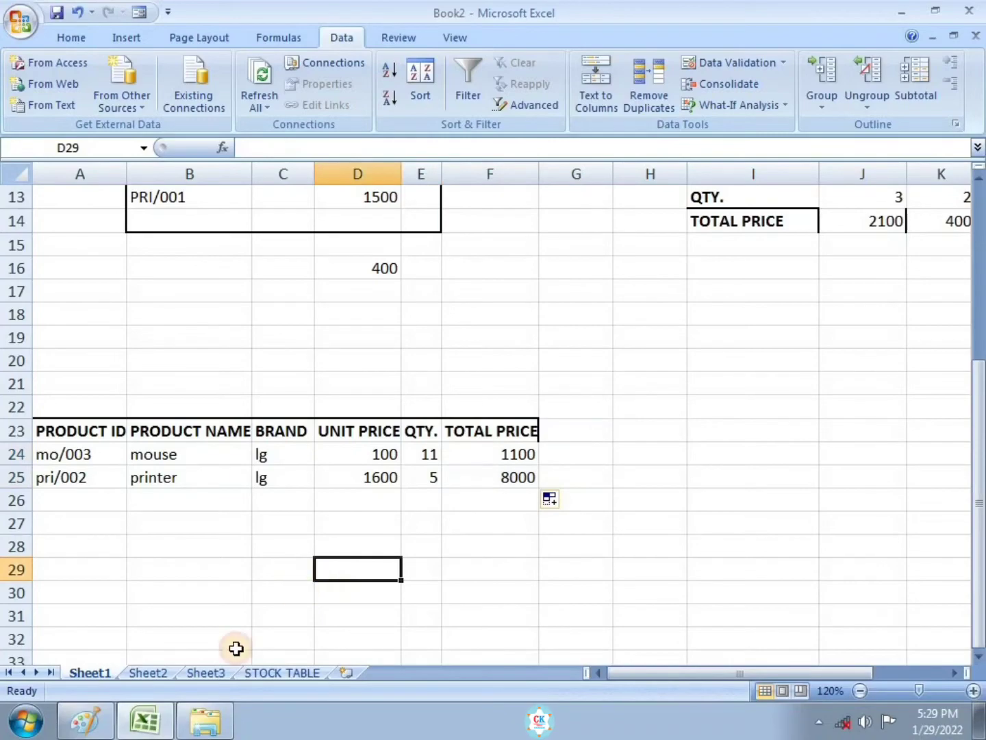
Step: Switch to Paint and tick off item 5 on the exercise sheet image
{"action": "left_click", "coordinate": [107, 719]}
{"action": "left_click_drag", "start_coordinate": [32, 458], "coordinate": [57, 442]}
{"action": "scroll", "coordinate": [61, 587], "scroll_direction": "down", "scroll_amount": 3}
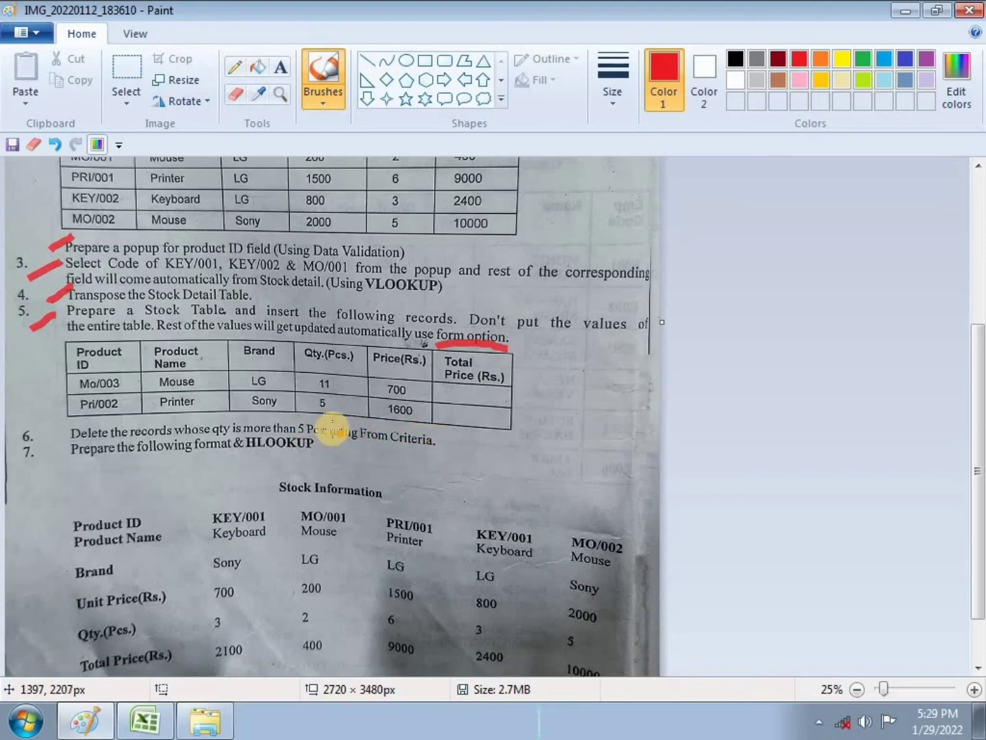
{"action": "left_click_drag", "start_coordinate": [276, 430], "coordinate": [301, 432]}
{"action": "key", "text": "ctrl+z"}
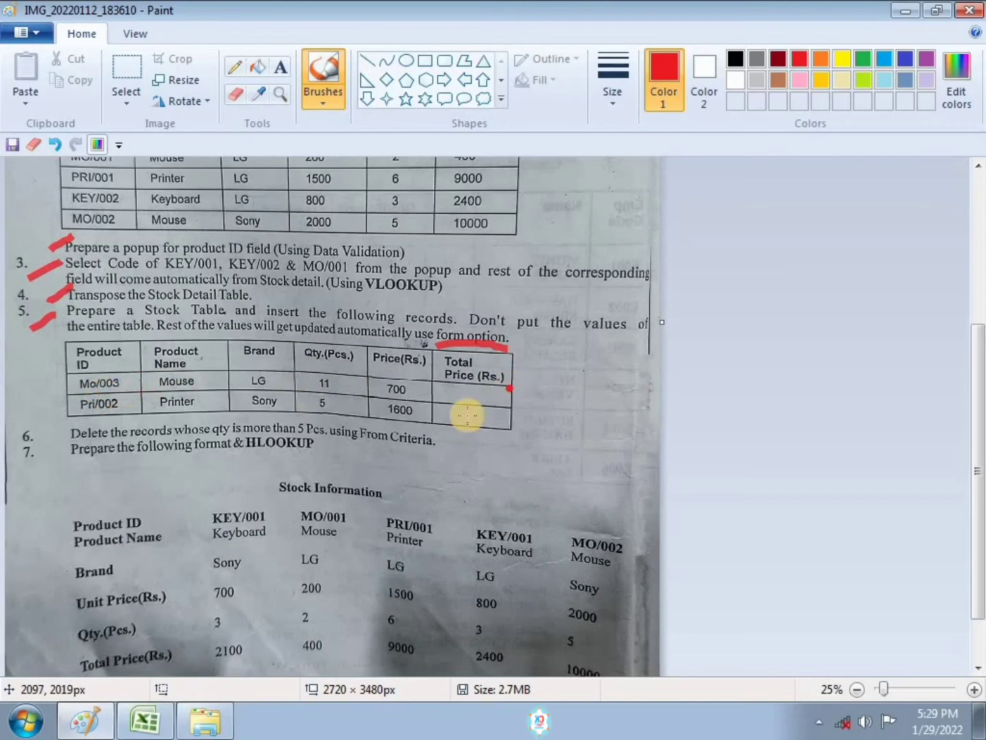
Step: Return to Excel, select the header row A23:F23 and turn on Filter
{"action": "left_click", "coordinate": [145, 721]}
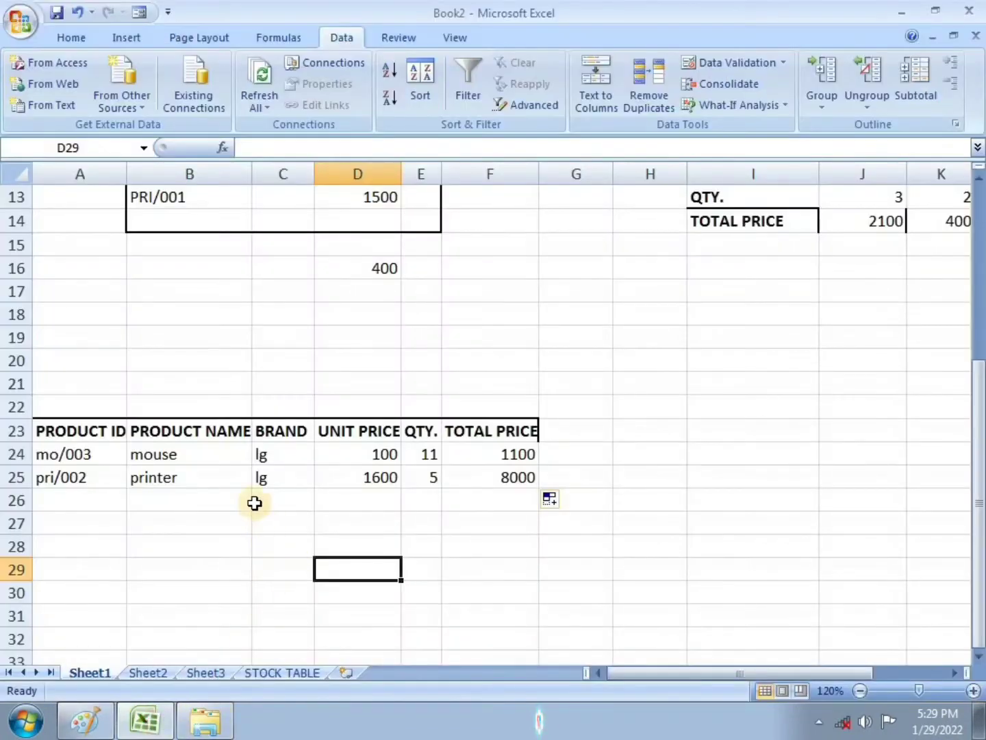
{"action": "left_click_drag", "start_coordinate": [78, 433], "coordinate": [486, 428]}
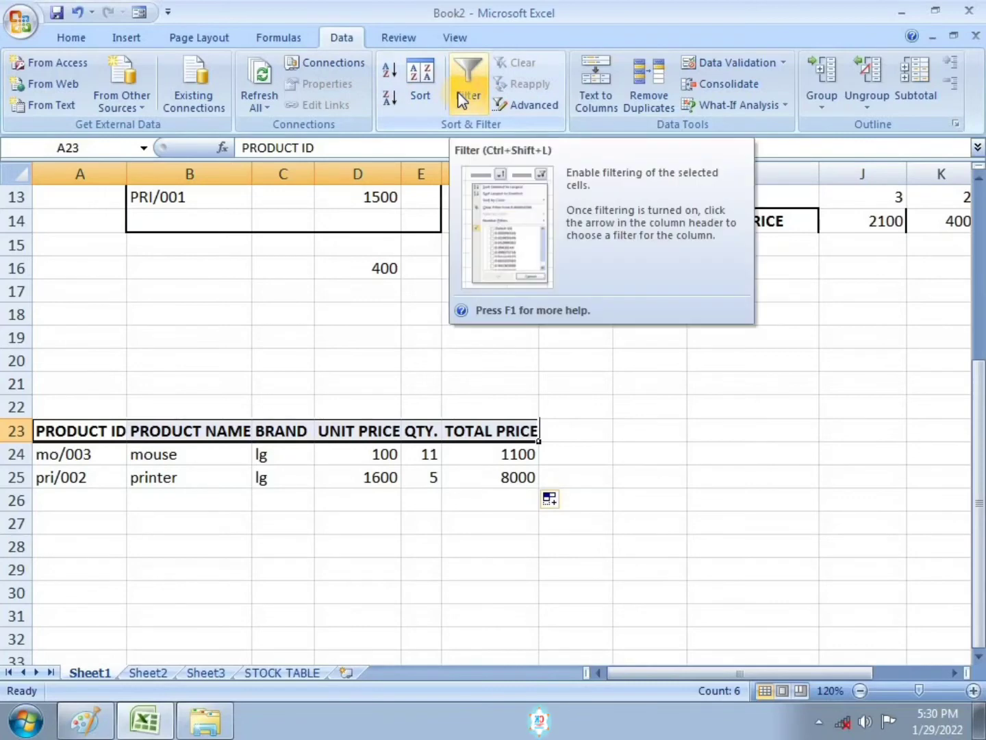
{"action": "left_click", "coordinate": [461, 93]}
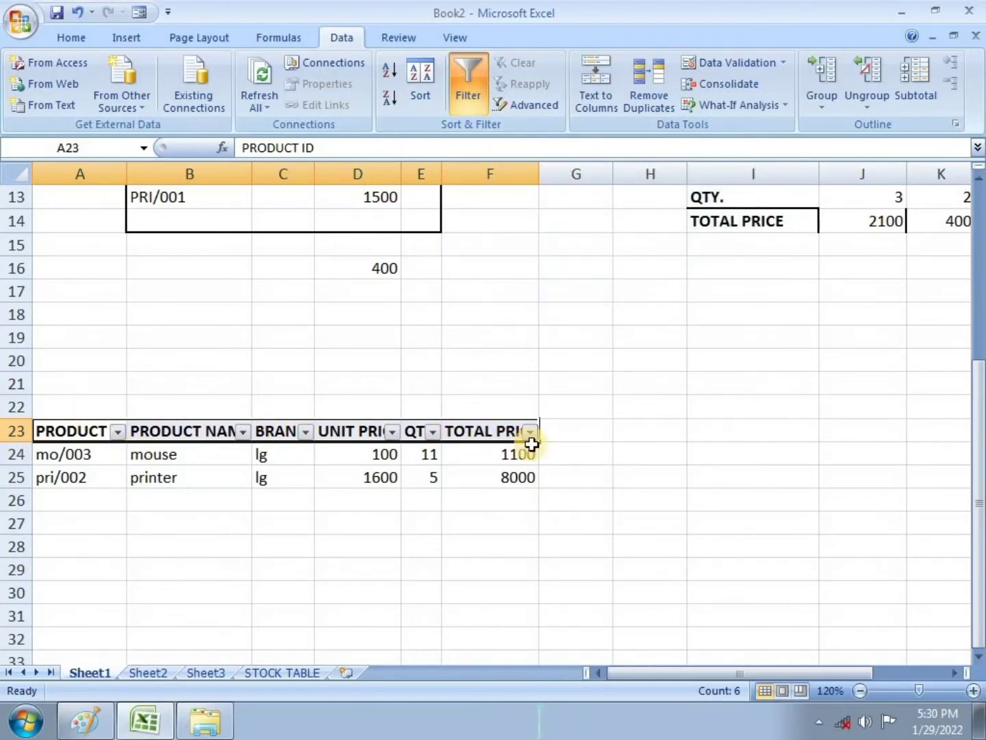
Step: Filter the QTY. column to hide the record with quantity 11, keeping only quantity 5
{"action": "double_click", "coordinate": [980, 658]}
{"action": "left_click", "coordinate": [979, 659]}
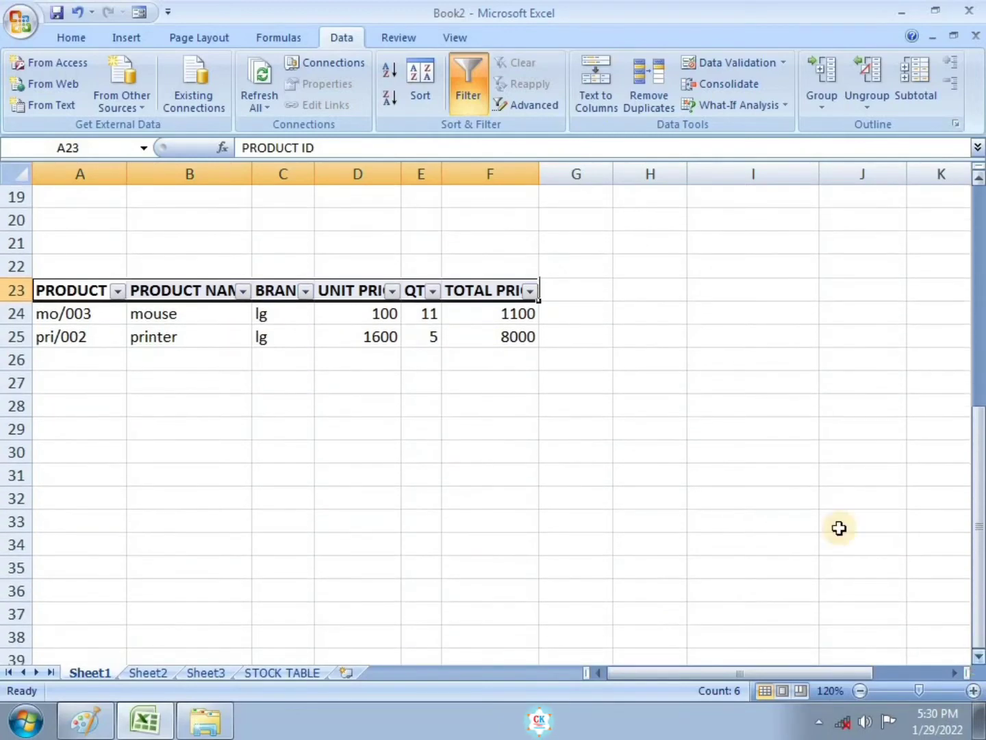
{"action": "left_click", "coordinate": [435, 293]}
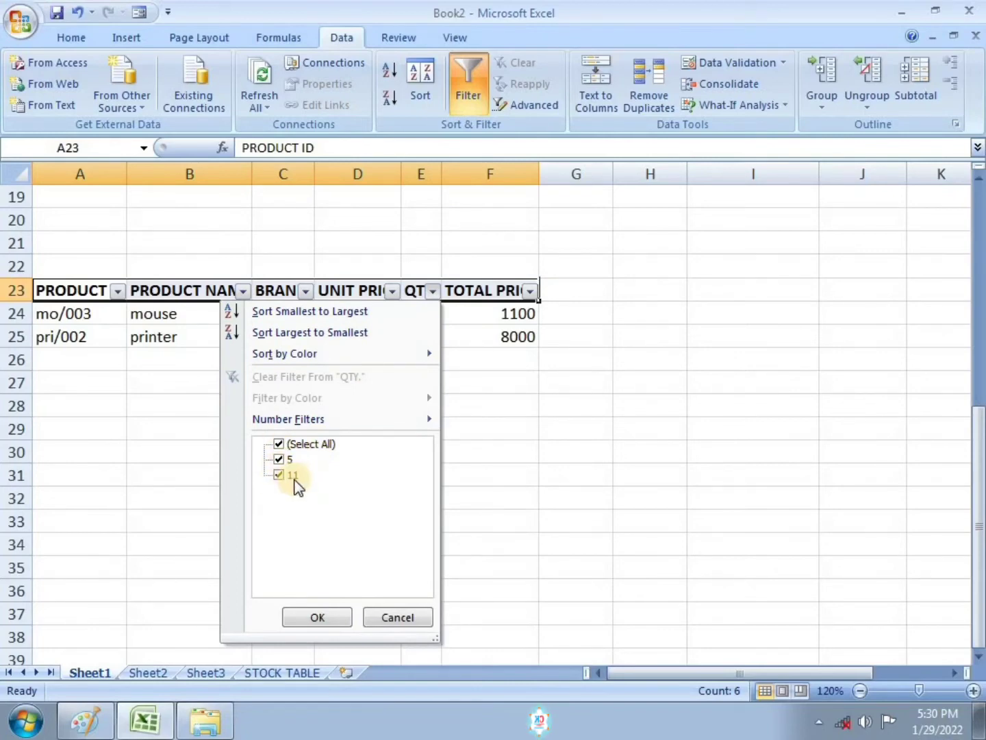
{"action": "left_click", "coordinate": [281, 474]}
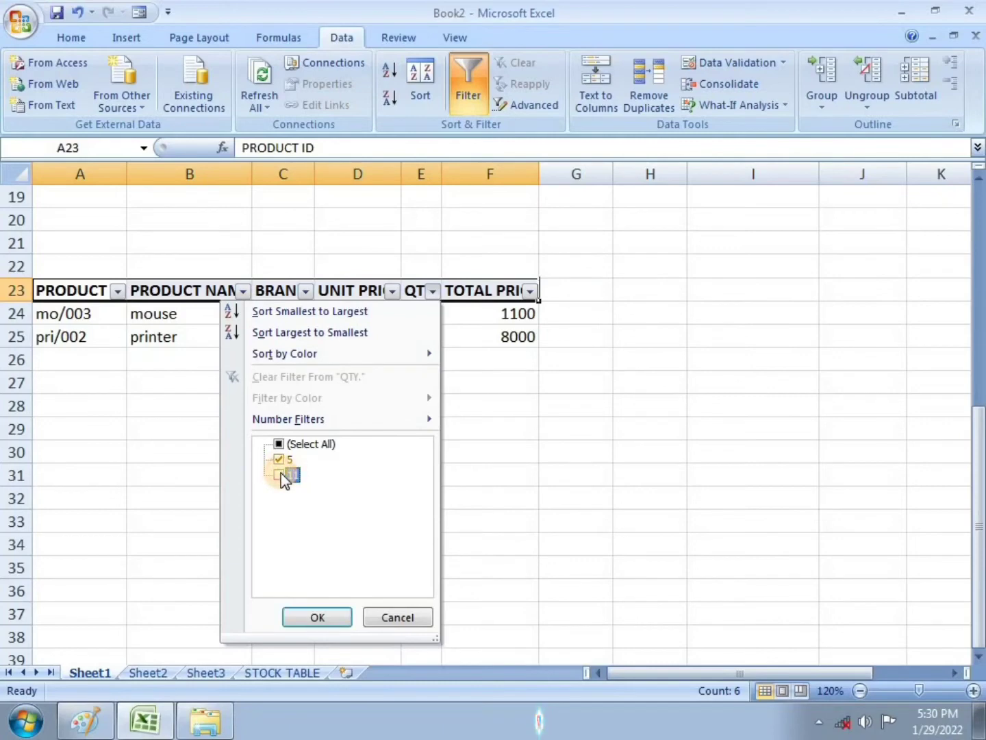
{"action": "left_click", "coordinate": [319, 618]}
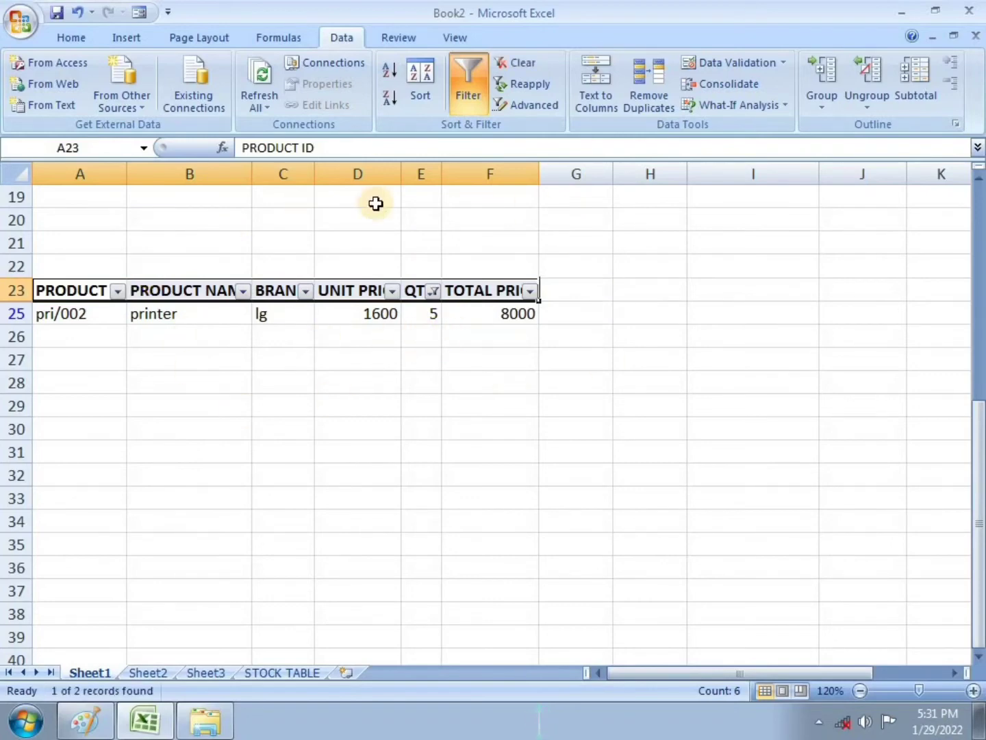
Step: Inspect the QTY. column's filter options
{"action": "left_click_drag", "start_coordinate": [269, 429], "coordinate": [268, 453]}
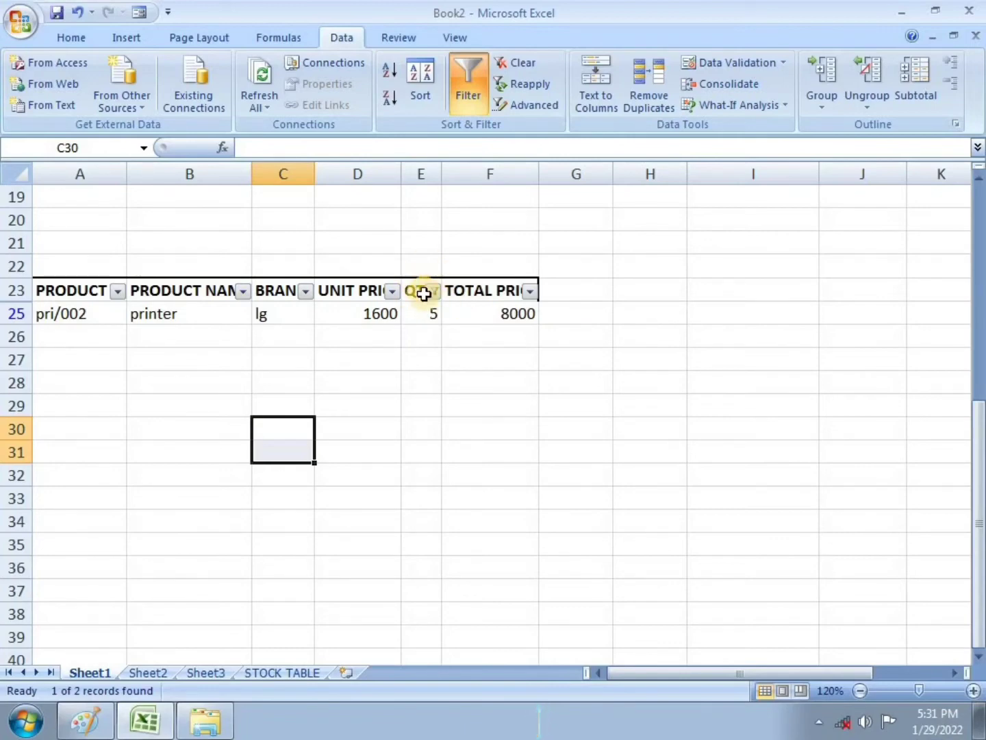
{"action": "left_click", "coordinate": [506, 341]}
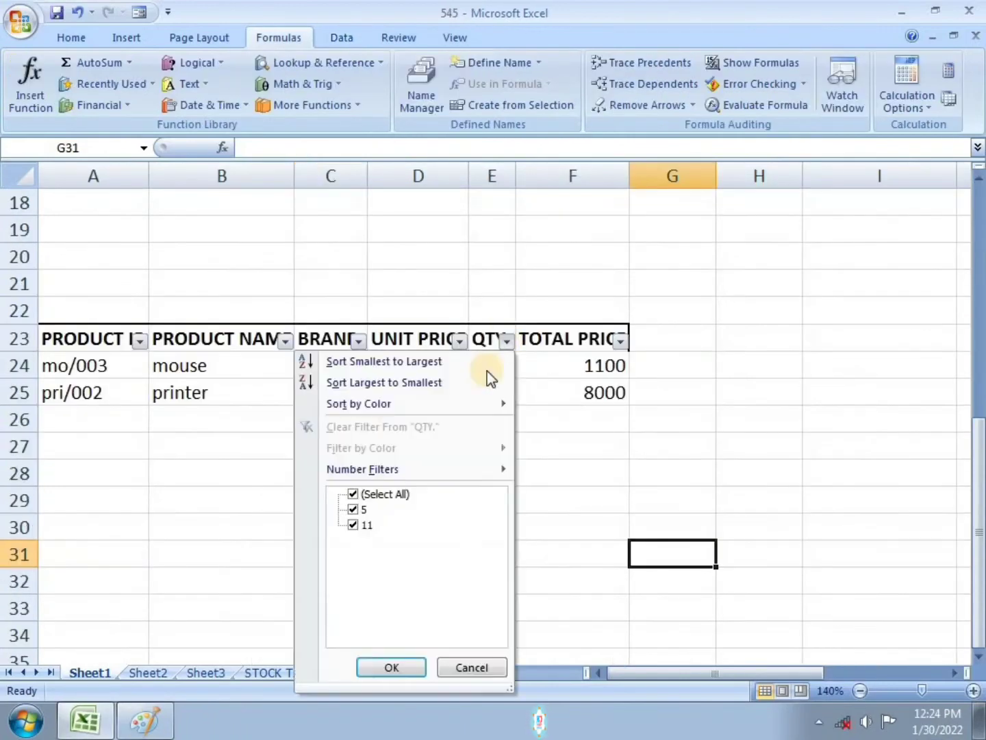
{"action": "left_click", "coordinate": [510, 338]}
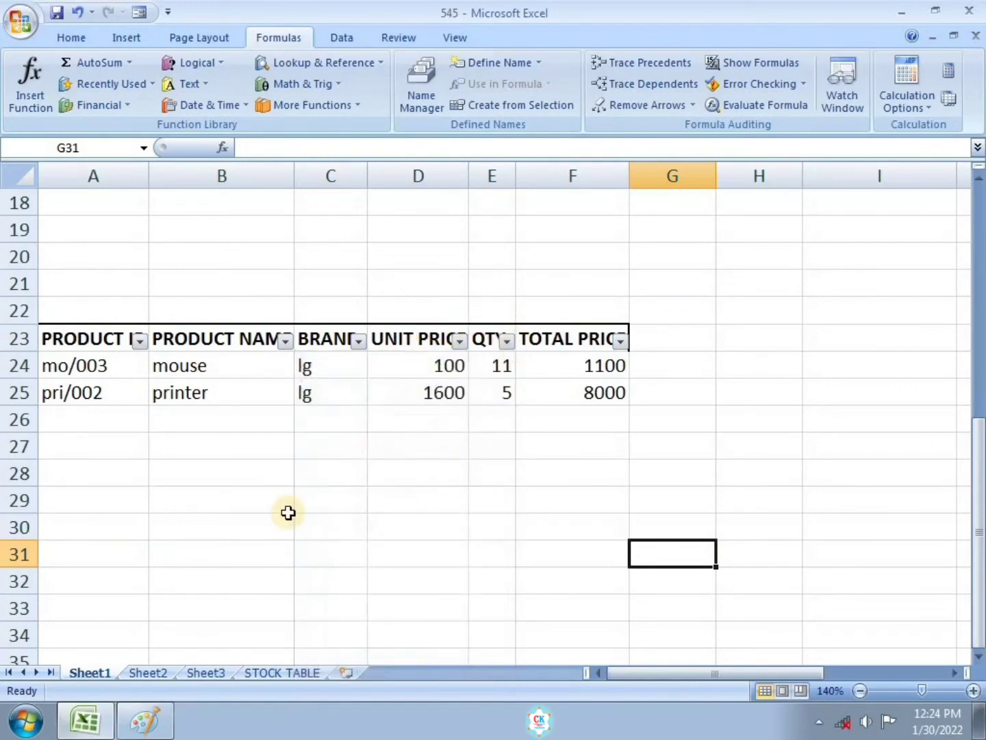
Step: Switch to Paint and underline "From Criteria" in item 6 of the exercise sheet
{"action": "left_click", "coordinate": [148, 722]}
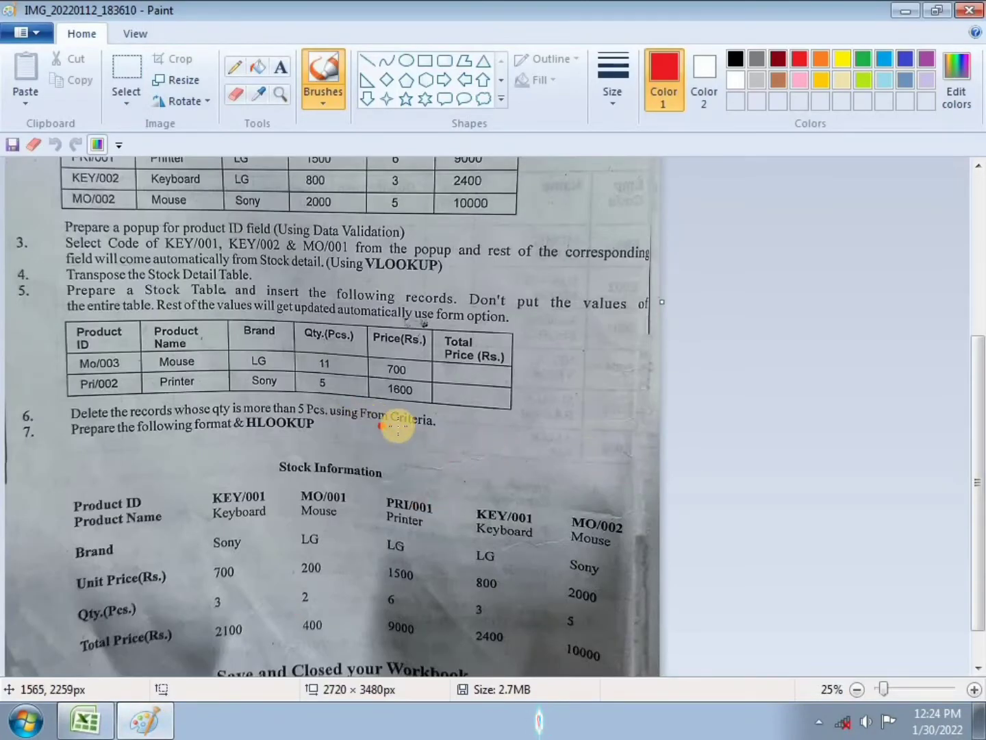
{"action": "left_click_drag", "start_coordinate": [343, 425], "coordinate": [425, 429]}
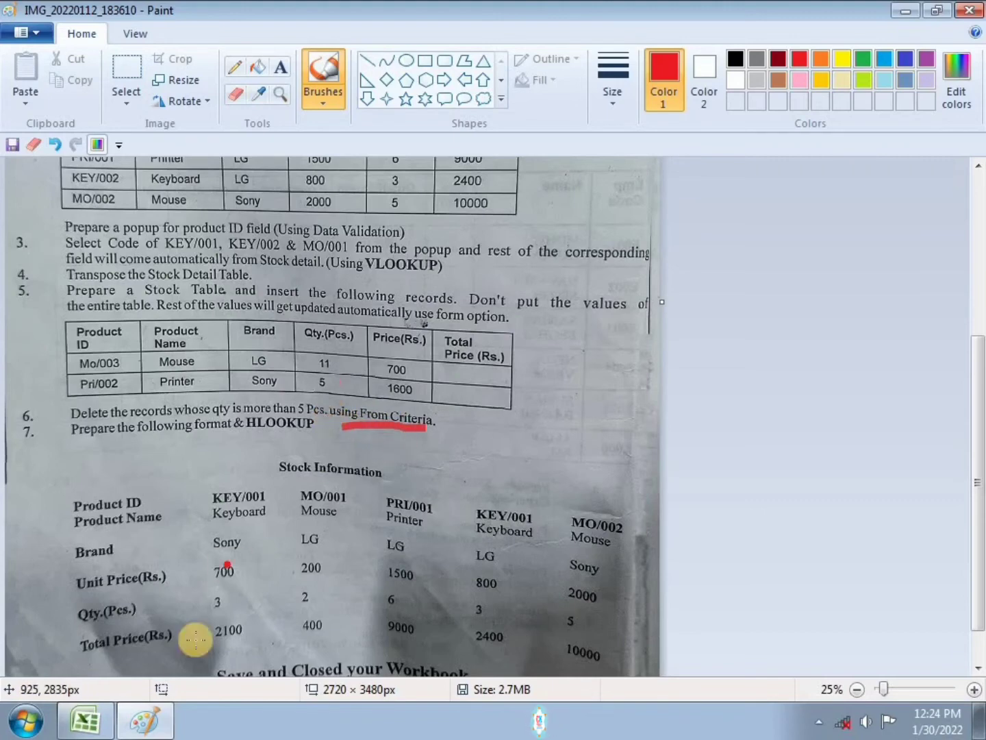
Step: Return to Excel and restrict the QTY. column E23:E34 to whole numbers between 1 and 5 using Data Validation
{"action": "left_click", "coordinate": [144, 722]}
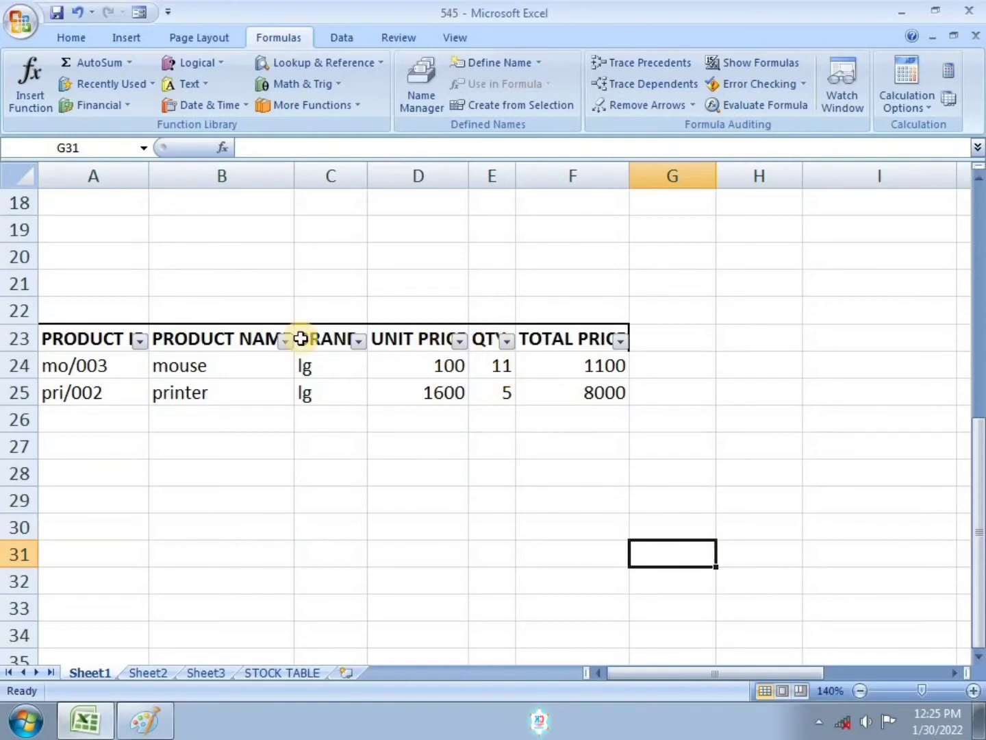
{"action": "left_click", "coordinate": [50, 327]}
{"action": "left_click_drag", "start_coordinate": [50, 327], "coordinate": [583, 643]}
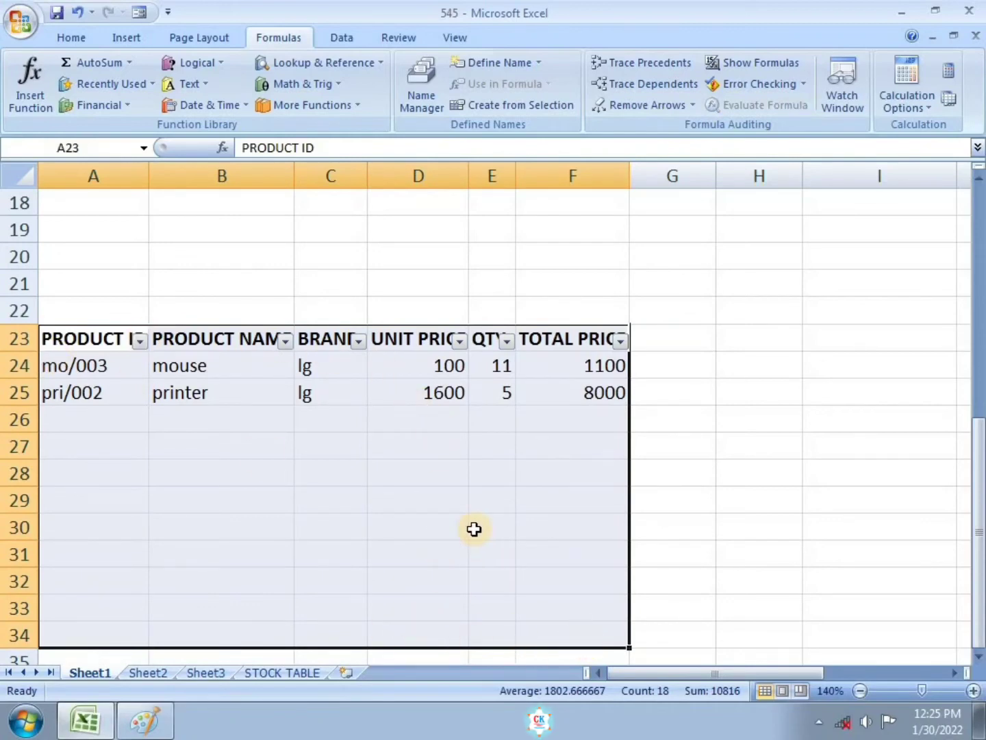
{"action": "left_click", "coordinate": [694, 445]}
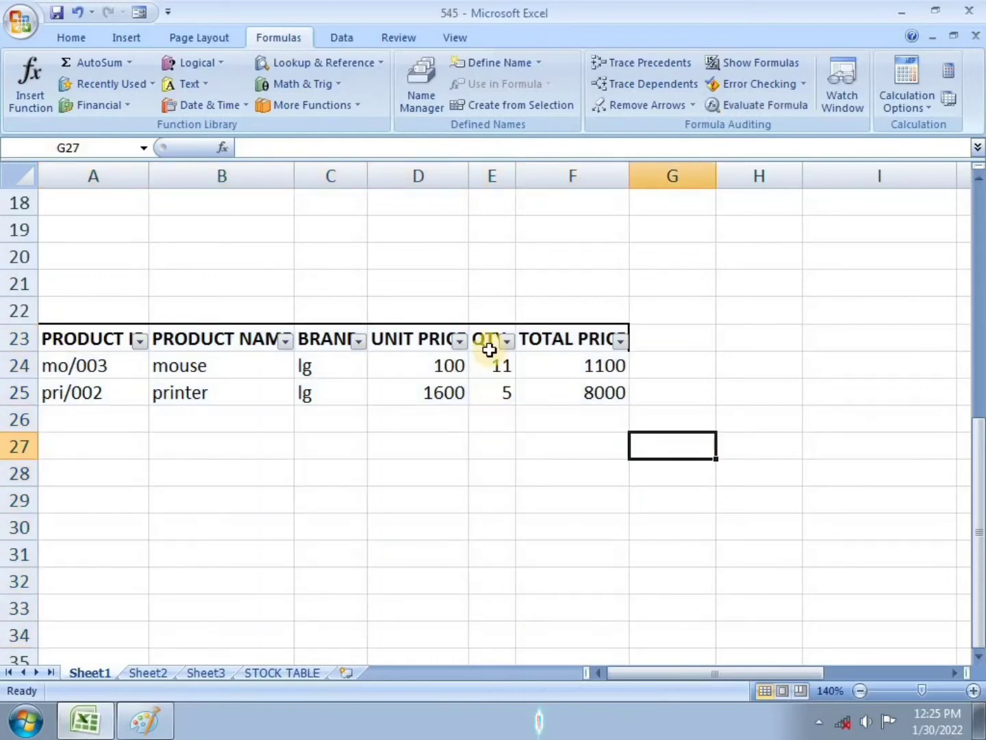
{"action": "left_click_drag", "start_coordinate": [484, 337], "coordinate": [504, 631]}
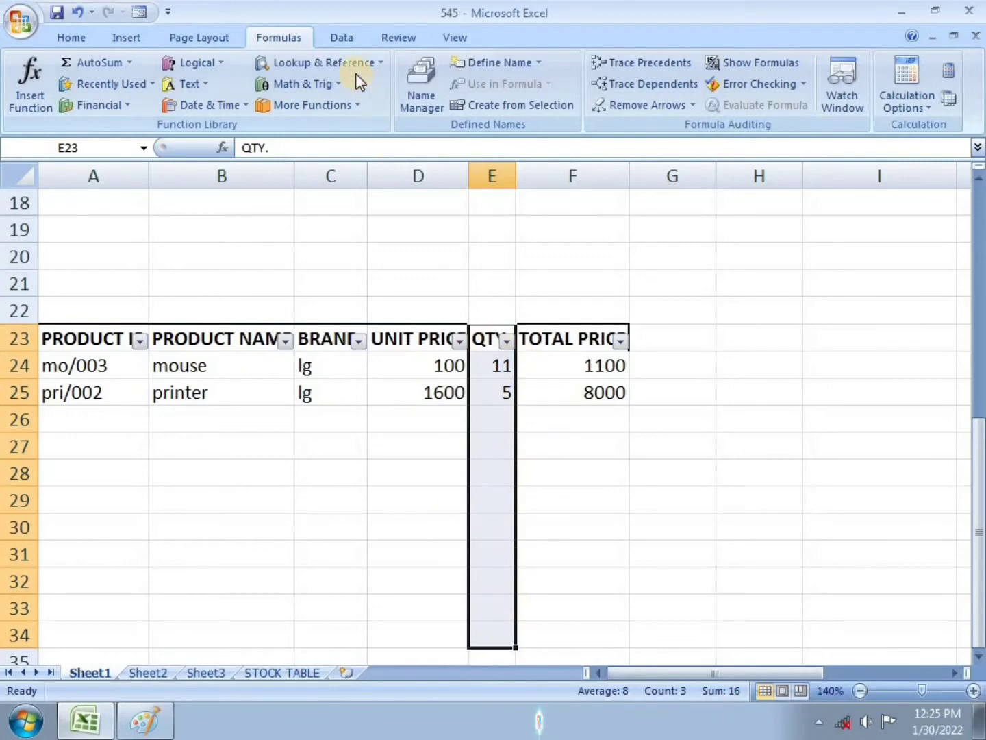
{"action": "left_click", "coordinate": [353, 39]}
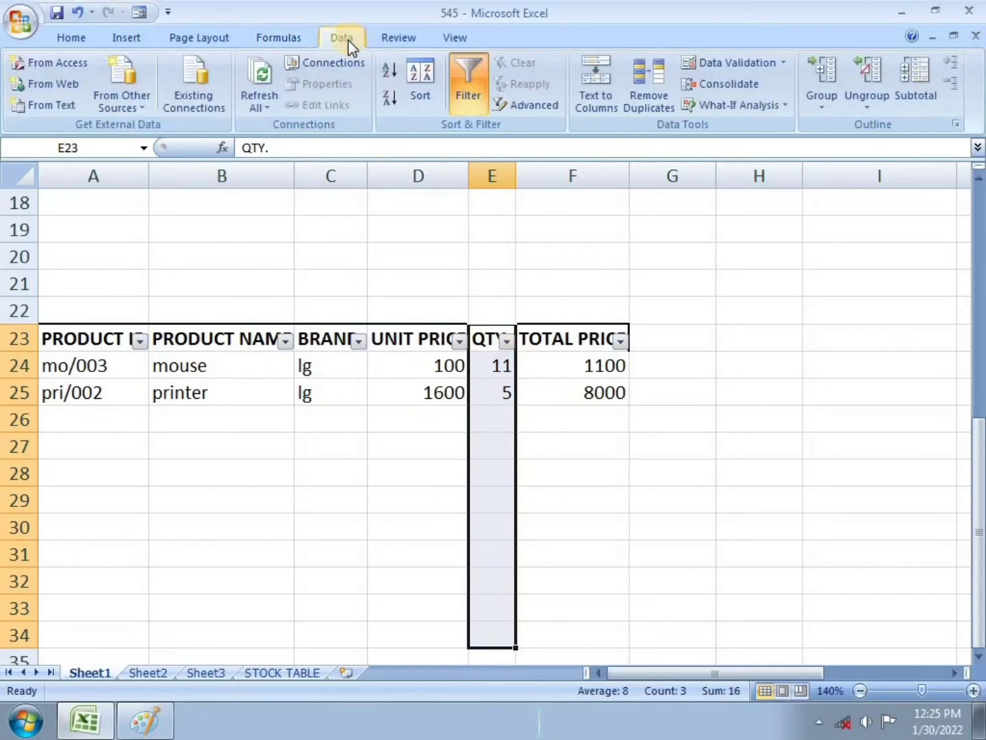
{"action": "left_click", "coordinate": [724, 59]}
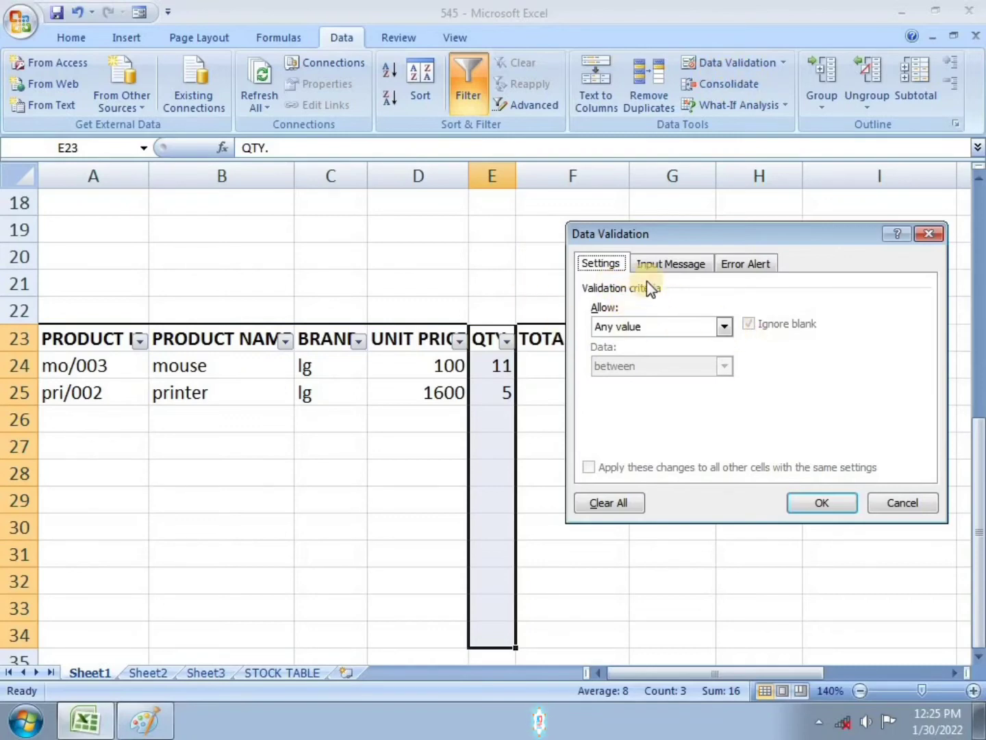
{"action": "left_click", "coordinate": [724, 326]}
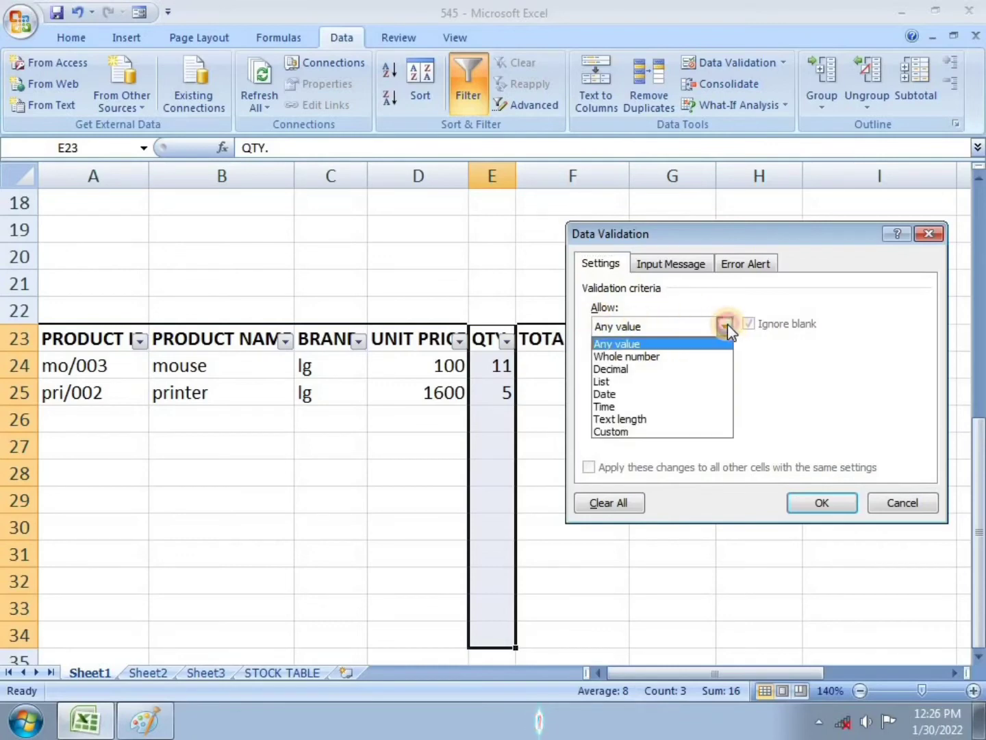
{"action": "left_click", "coordinate": [669, 357]}
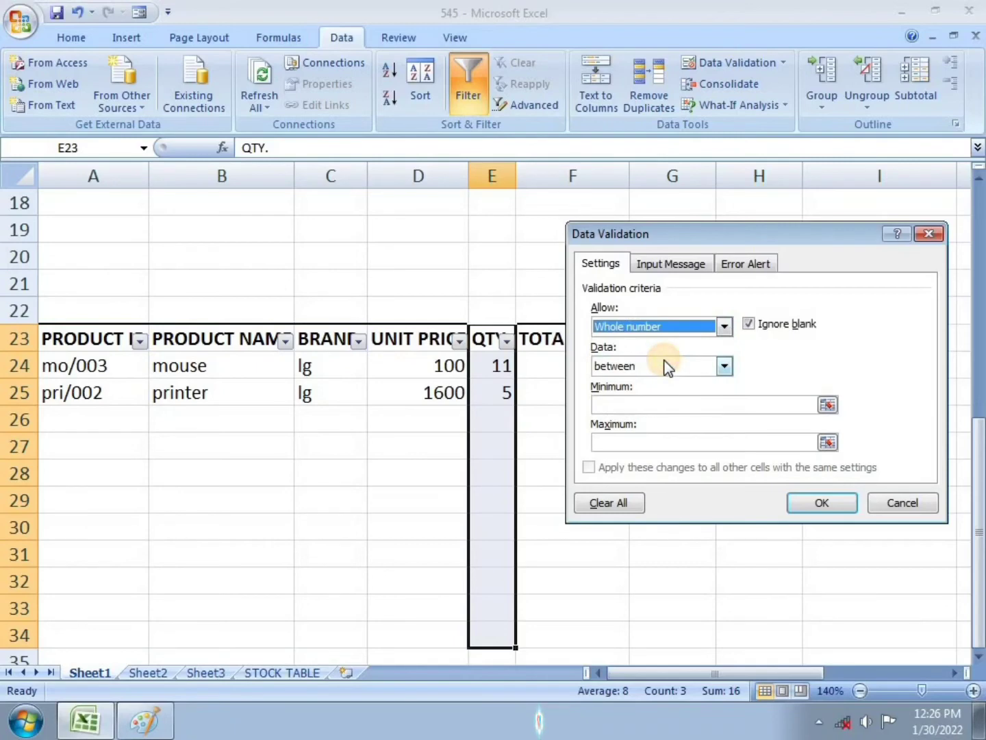
{"action": "left_click", "coordinate": [638, 405]}
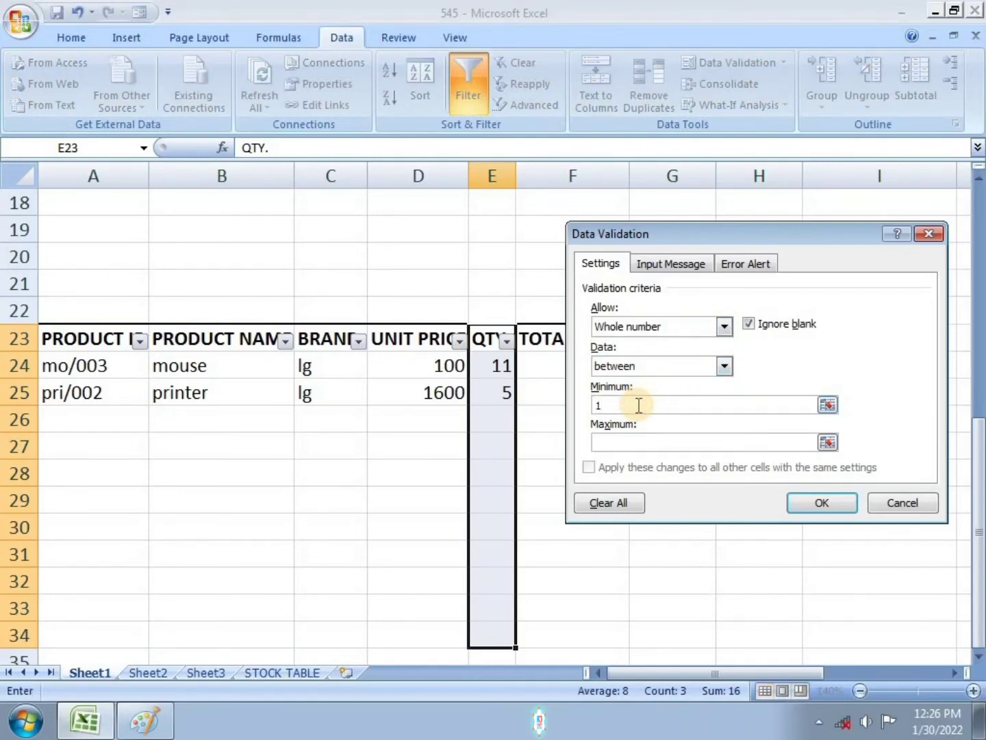
{"action": "left_click", "coordinate": [645, 443]}
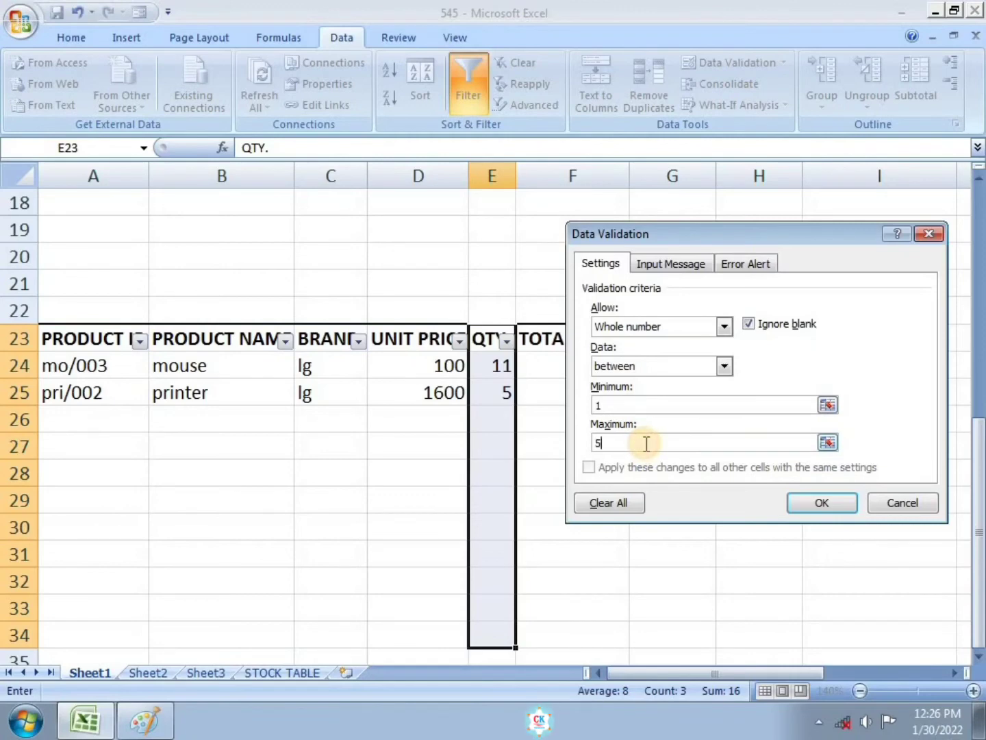
{"action": "left_click", "coordinate": [822, 503]}
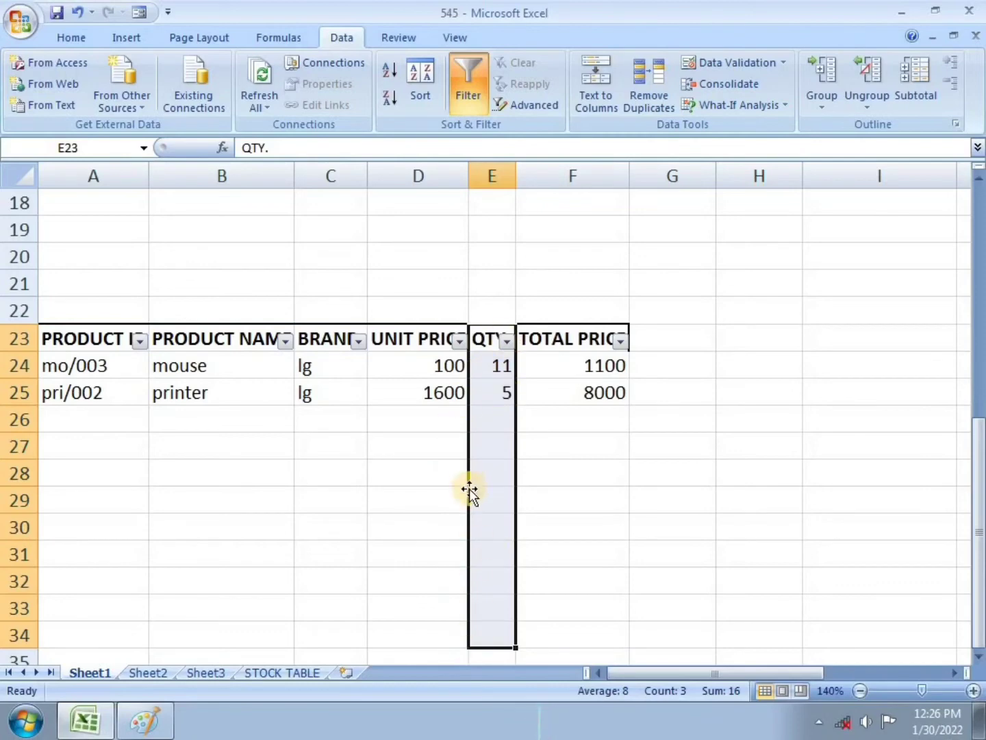
Step: Enter test quantities 1, 2, 4 and 5 in cells E27 to E30
{"action": "left_click", "coordinate": [493, 508]}
{"action": "left_click", "coordinate": [503, 463]}
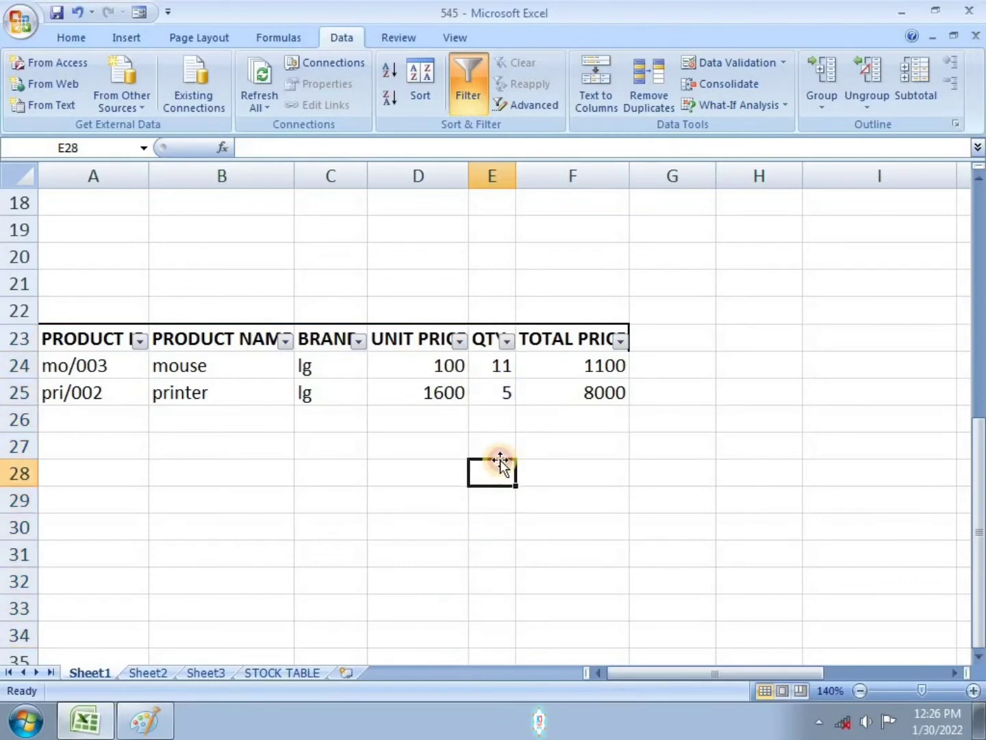
{"action": "left_click", "coordinate": [500, 453]}
{"action": "type", "text": "1"}
{"action": "key", "text": "Return"}
{"action": "type", "text": "2"}
{"action": "key", "text": "Return"}
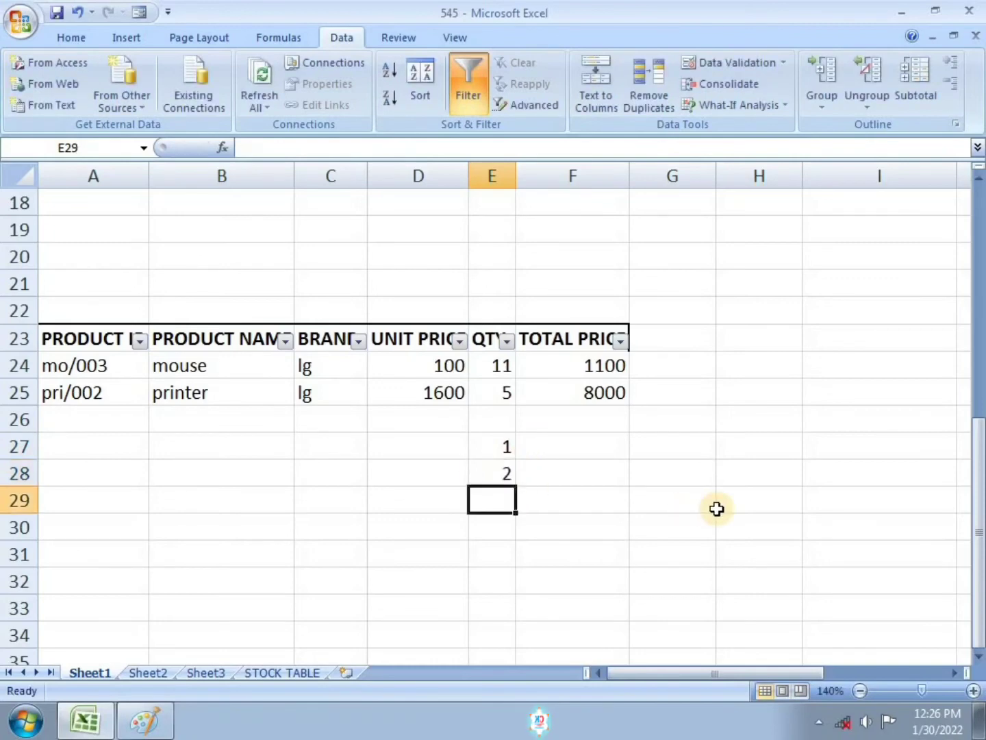
{"action": "type", "text": "4"}
{"action": "key", "text": "Return"}
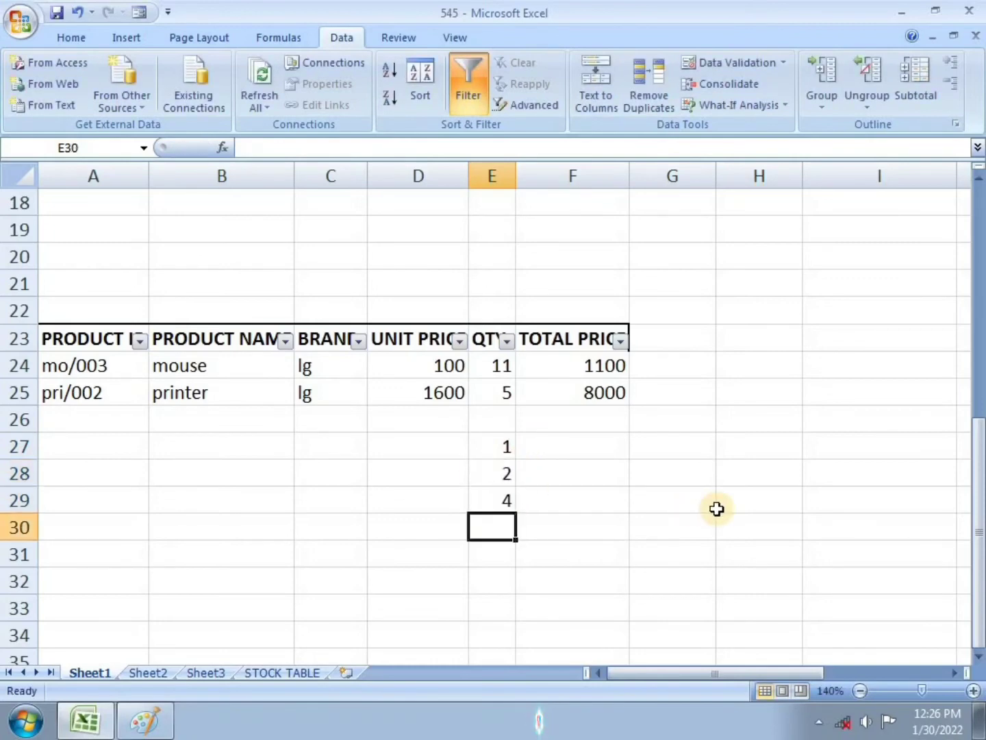
{"action": "type", "text": "5"}
{"action": "key", "text": "Return"}
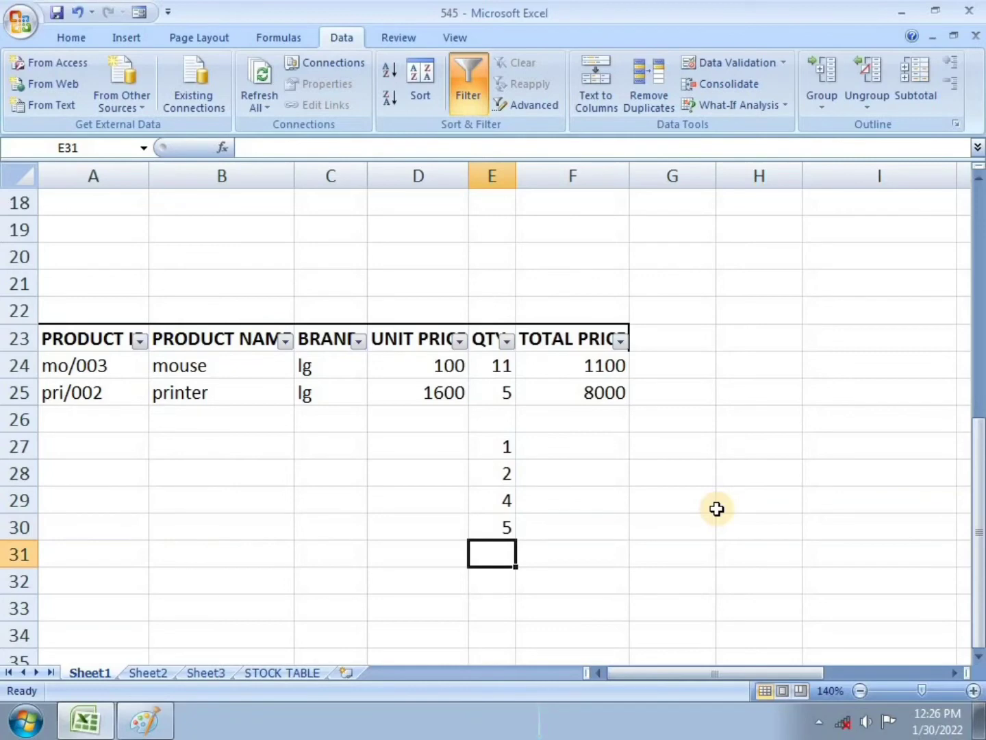
Step: Try to enter 6 in E31 and 7 in E32, cancelling each rejected entry
{"action": "type", "text": "6"}
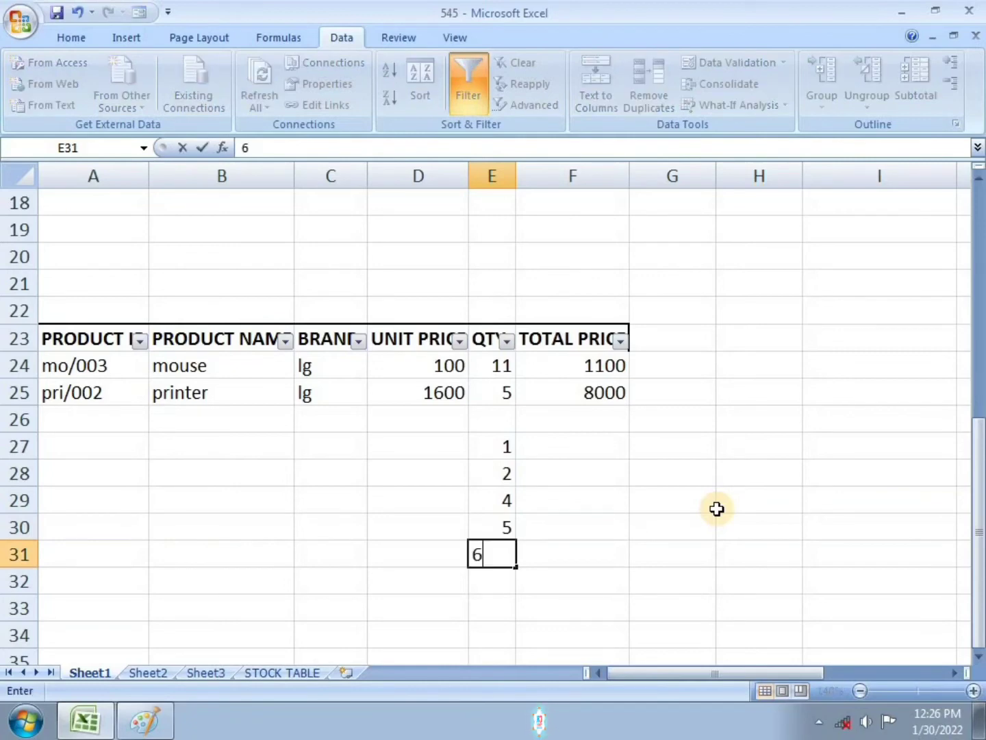
{"action": "key", "text": "Return"}
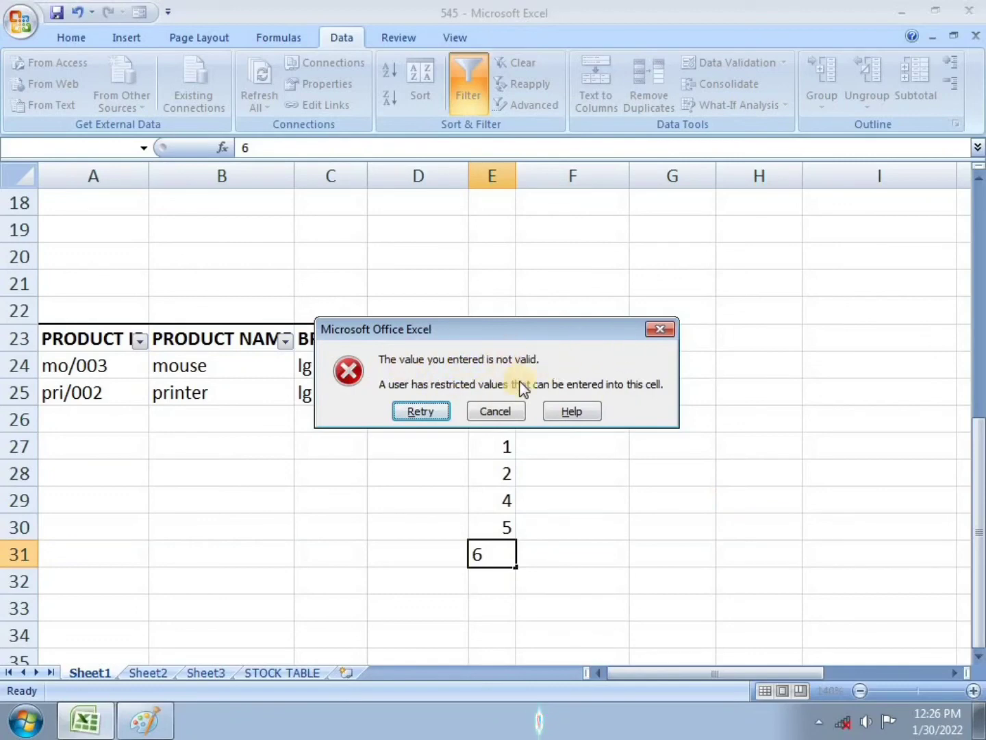
{"action": "left_click", "coordinate": [507, 410]}
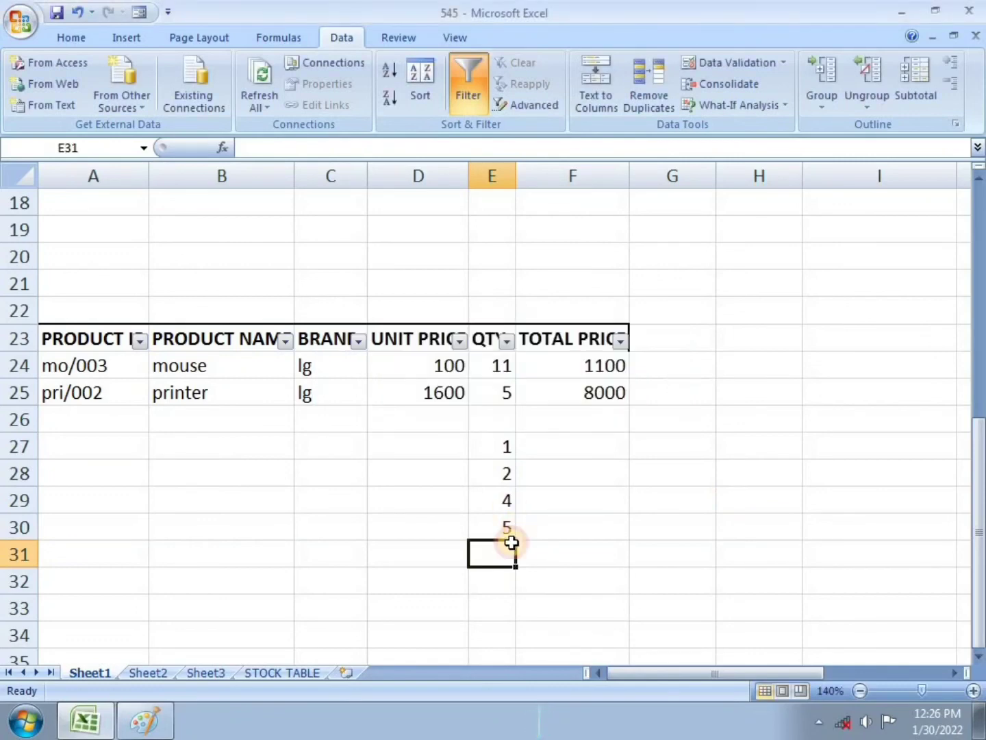
{"action": "left_click", "coordinate": [492, 590]}
{"action": "type", "text": "7"}
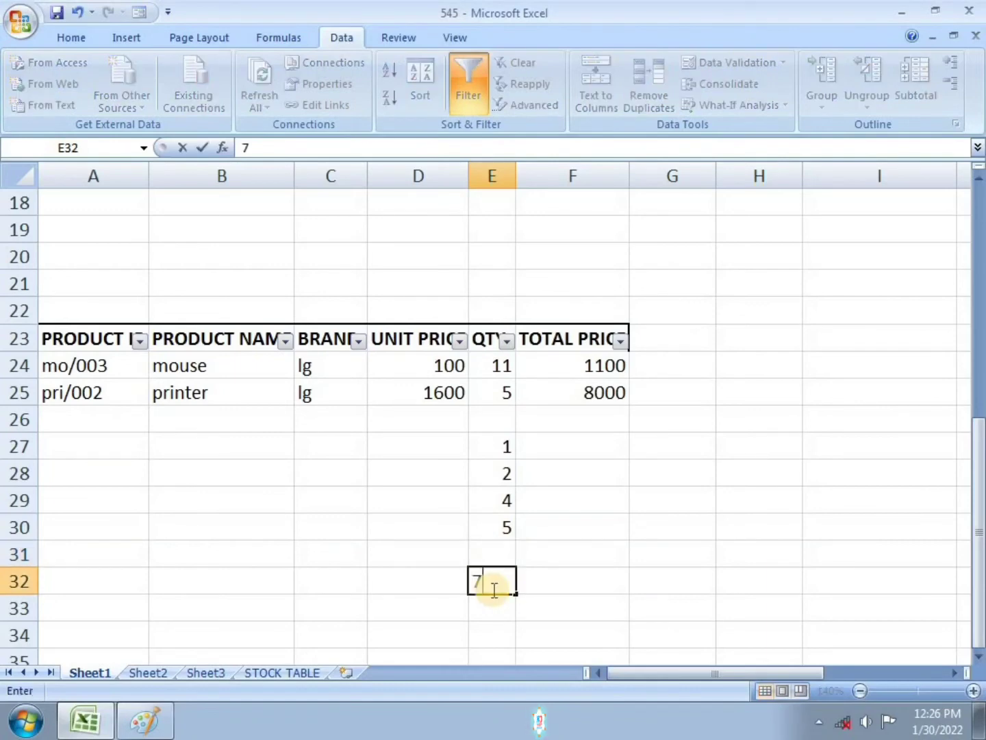
{"action": "key", "text": "Return"}
{"action": "left_click", "coordinate": [508, 411]}
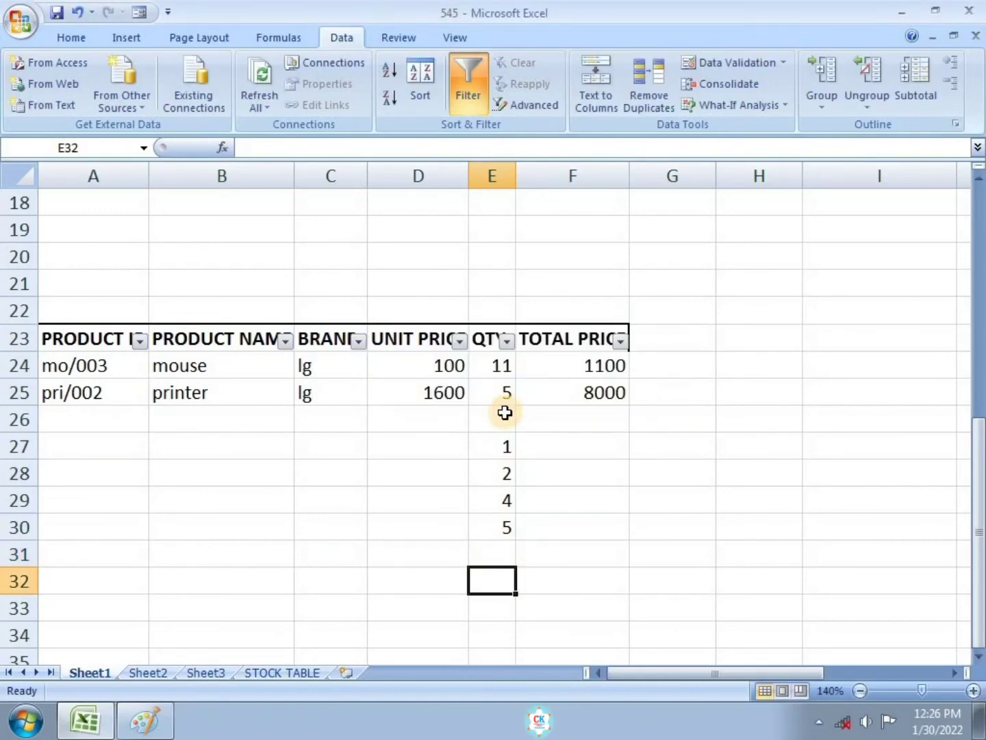
Step: Clear all data validation rules from the QTY. column E23:E34
{"action": "left_click_drag", "start_coordinate": [493, 338], "coordinate": [495, 627]}
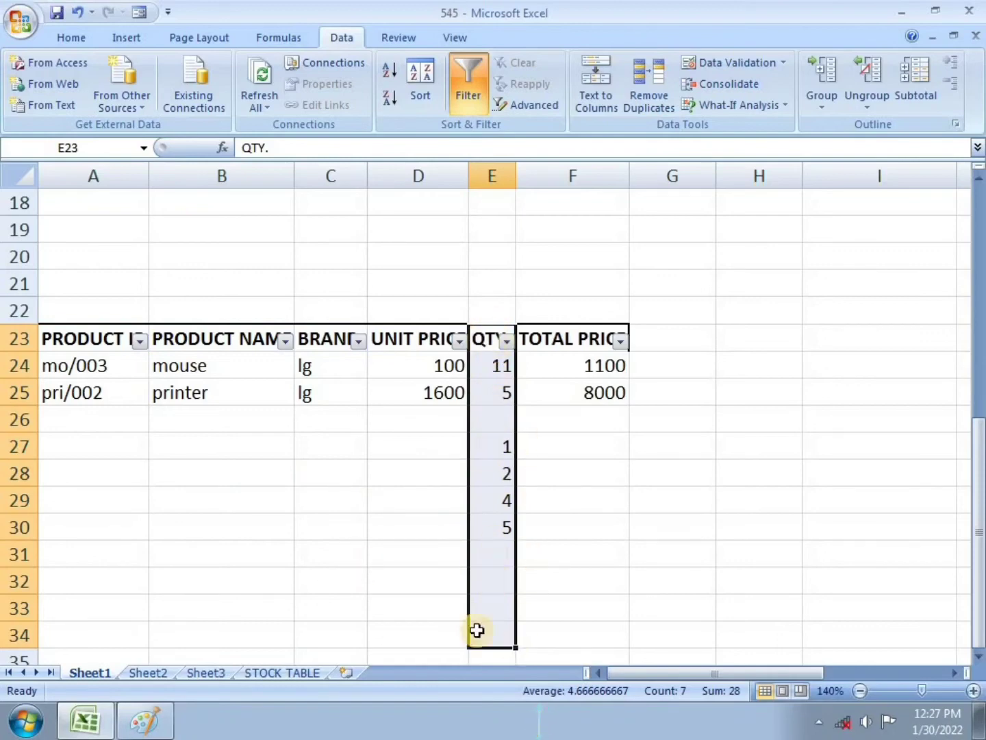
{"action": "left_click_drag", "start_coordinate": [482, 337], "coordinate": [502, 626]}
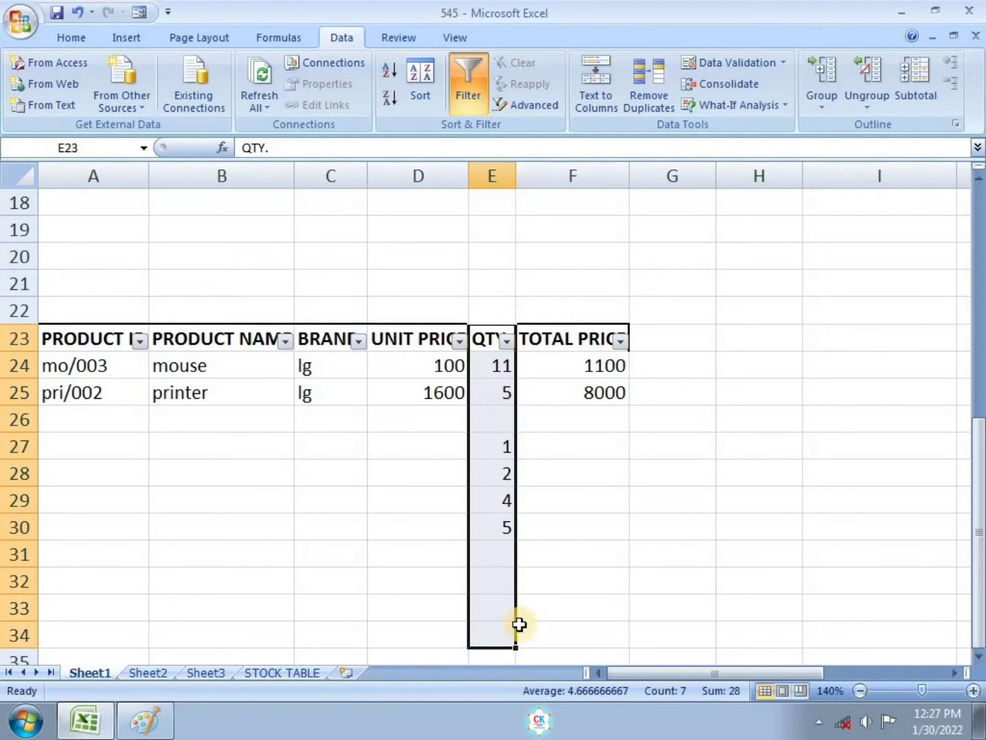
{"action": "left_click", "coordinate": [733, 66]}
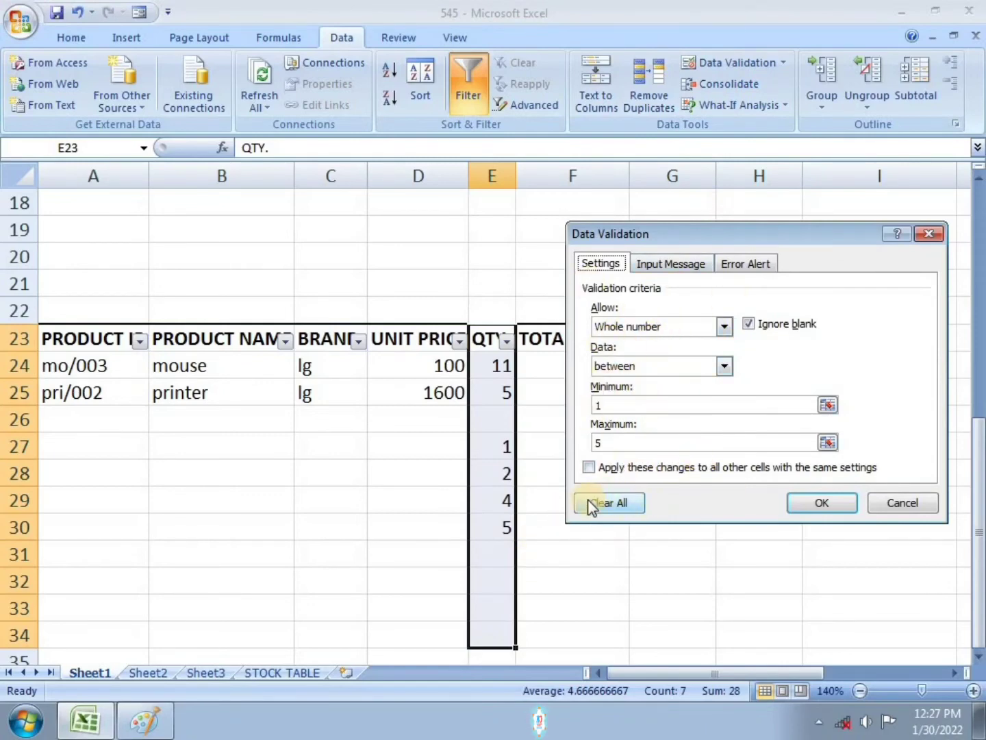
{"action": "left_click", "coordinate": [612, 502]}
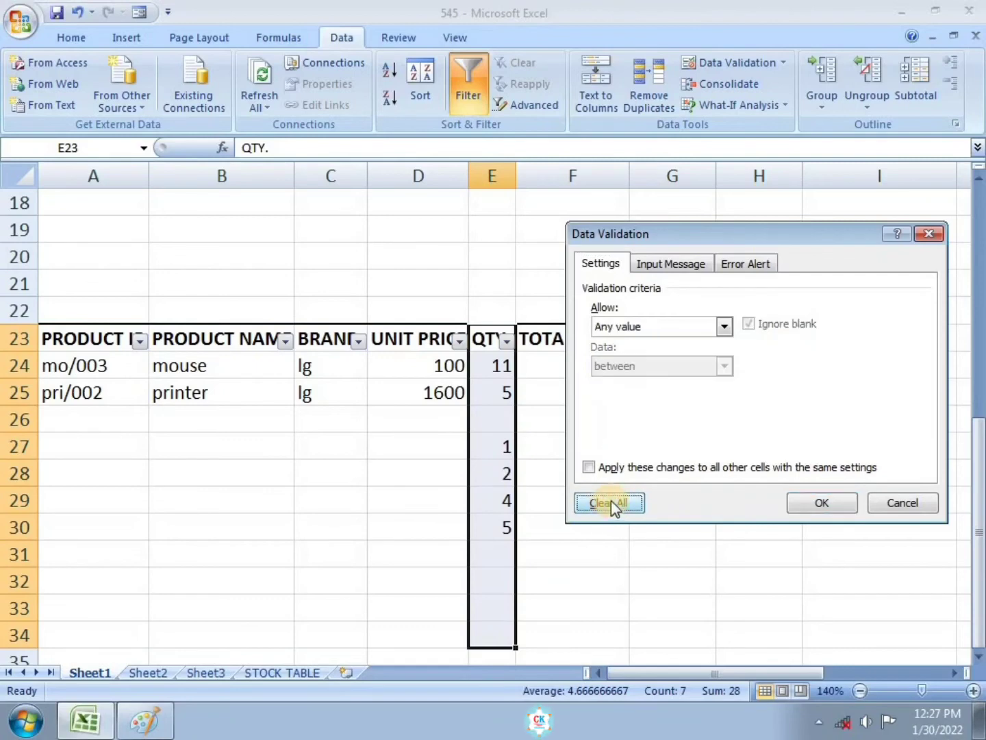
{"action": "left_click", "coordinate": [820, 506]}
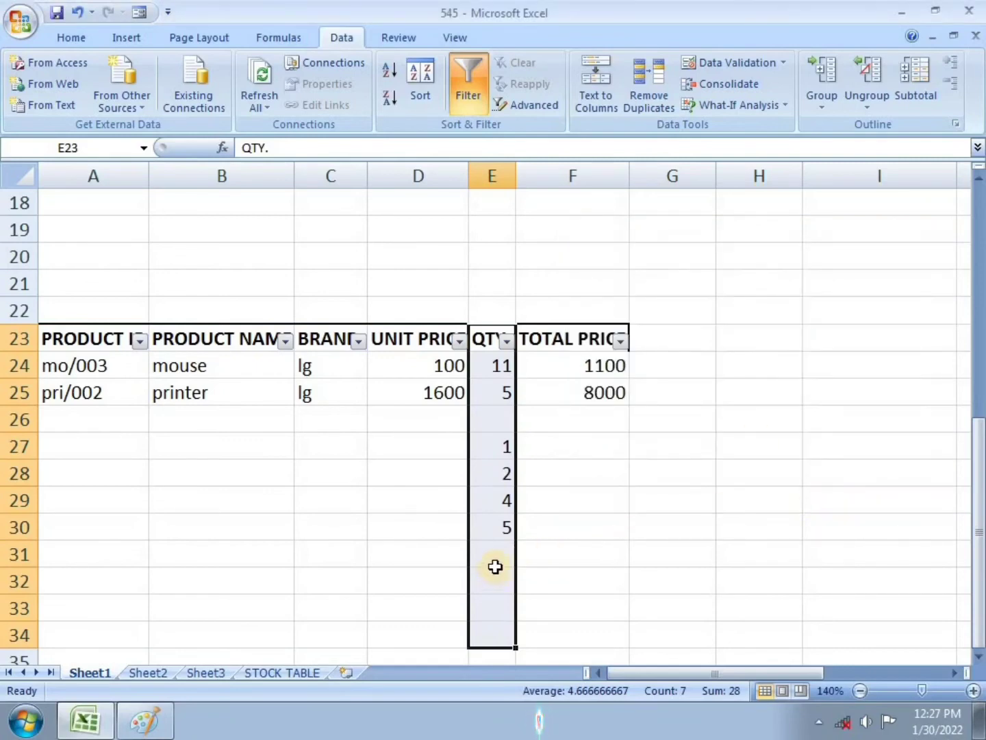
Step: Enter 7 in E31 and 45 in E32 to confirm any quantity is now accepted
{"action": "left_click", "coordinate": [496, 566]}
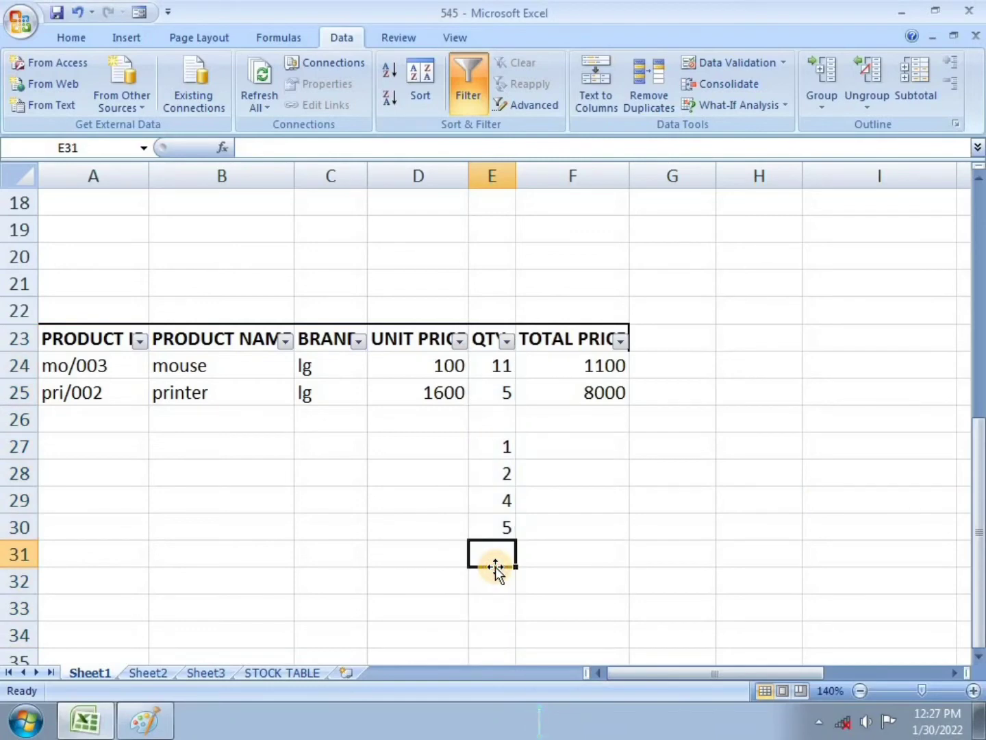
{"action": "type", "text": "7"}
{"action": "key", "text": "Return"}
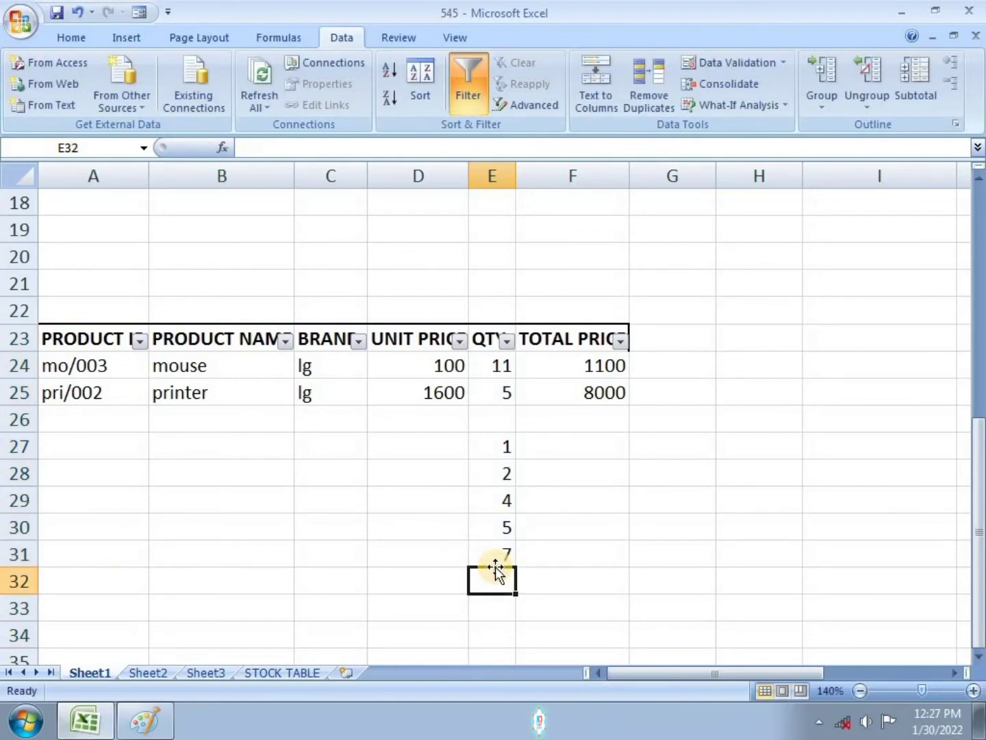
{"action": "type", "text": "45"}
{"action": "key", "text": "Return"}
Step: Change E28 to 8, then delete all the test values in E27:E32
{"action": "left_click", "coordinate": [502, 472]}
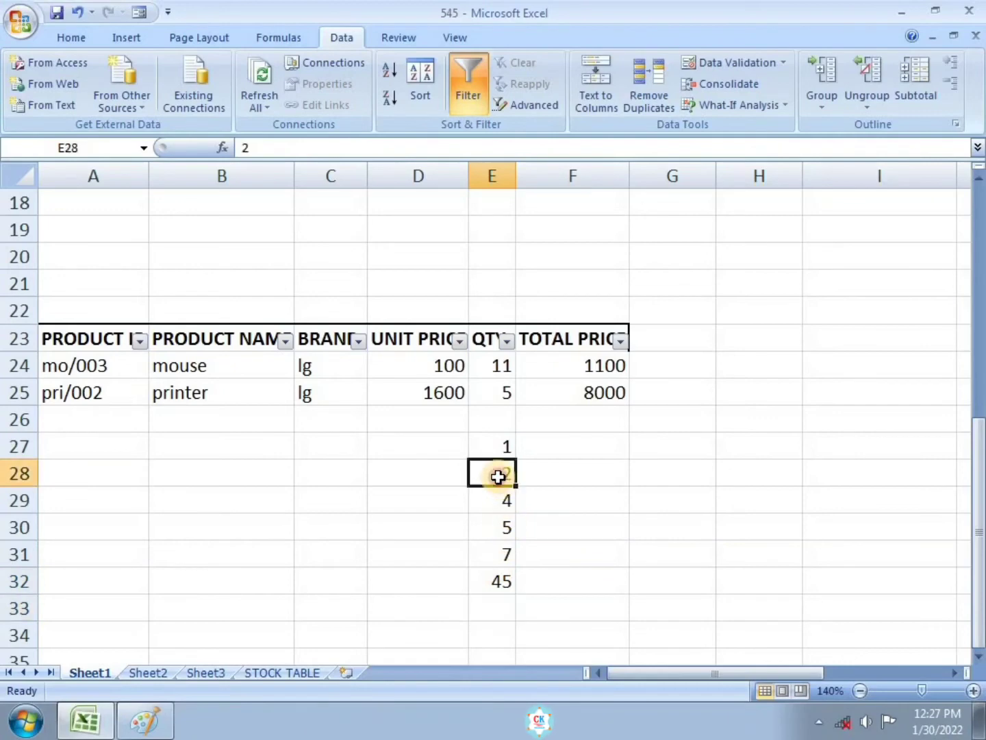
{"action": "double_click", "coordinate": [501, 475]}
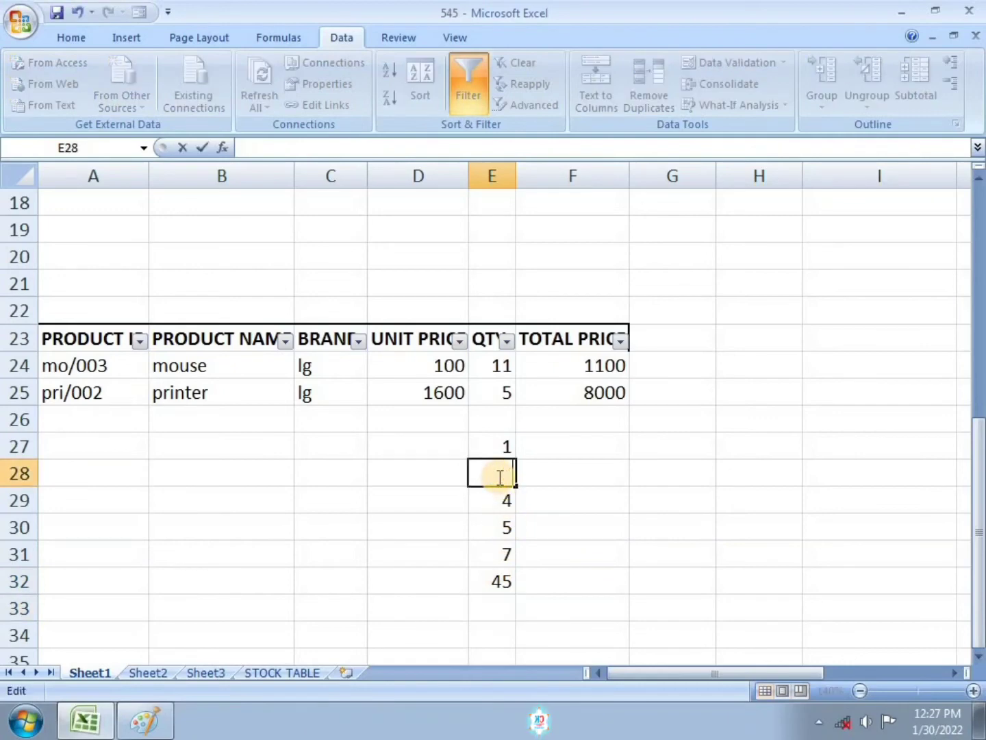
{"action": "key", "text": "Return"}
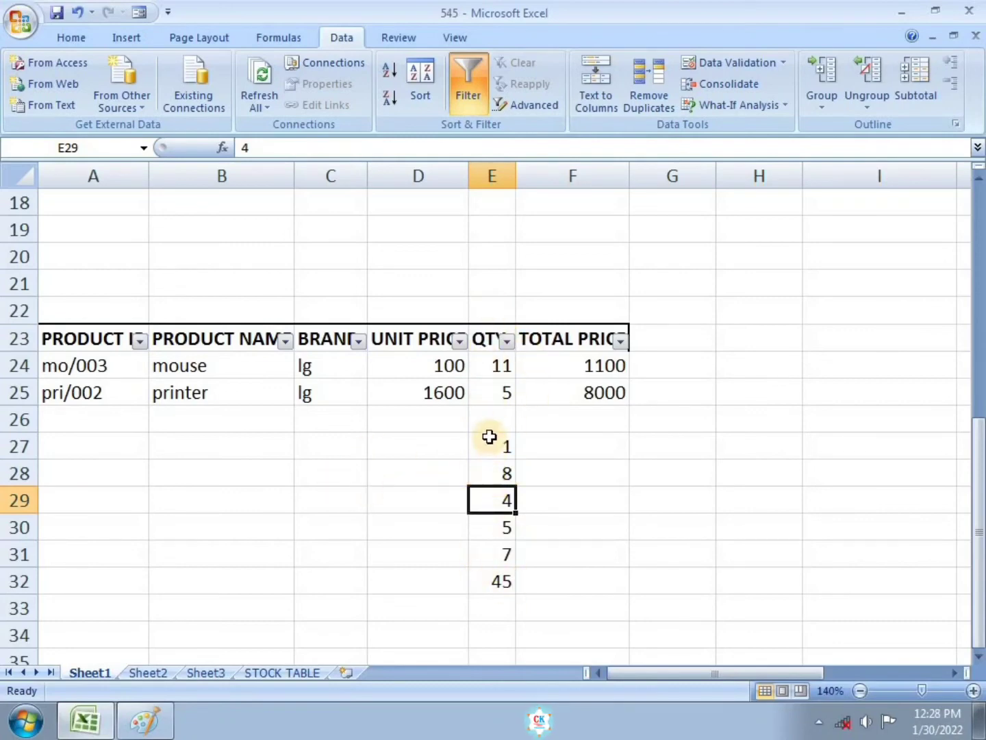
{"action": "left_click_drag", "start_coordinate": [490, 436], "coordinate": [486, 594]}
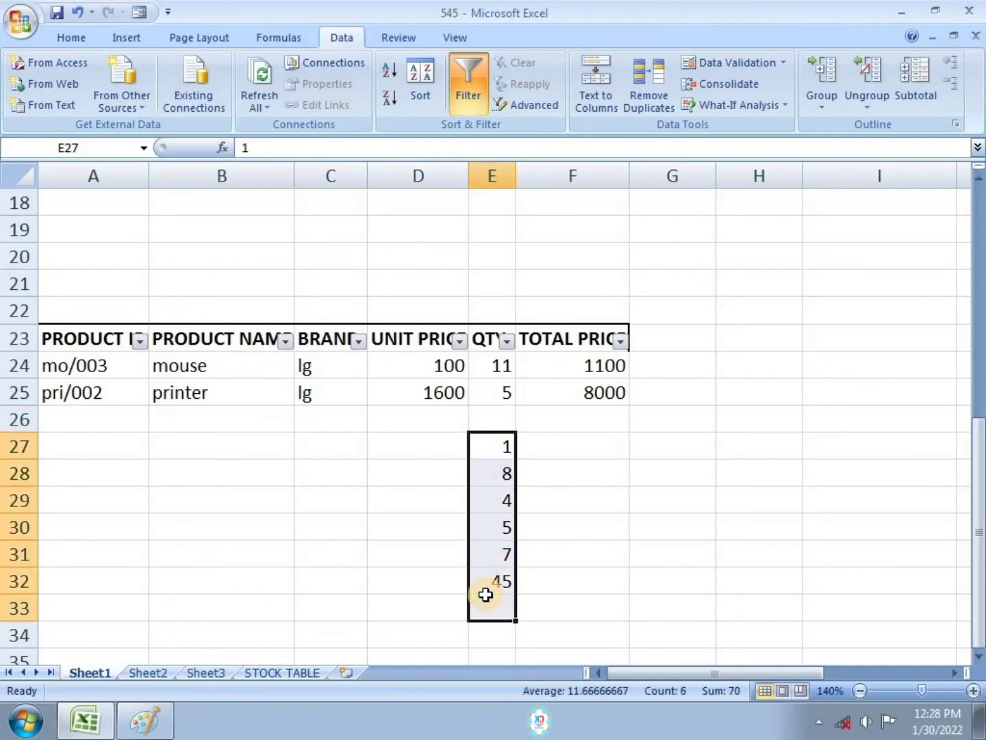
{"action": "key", "text": "Delete"}
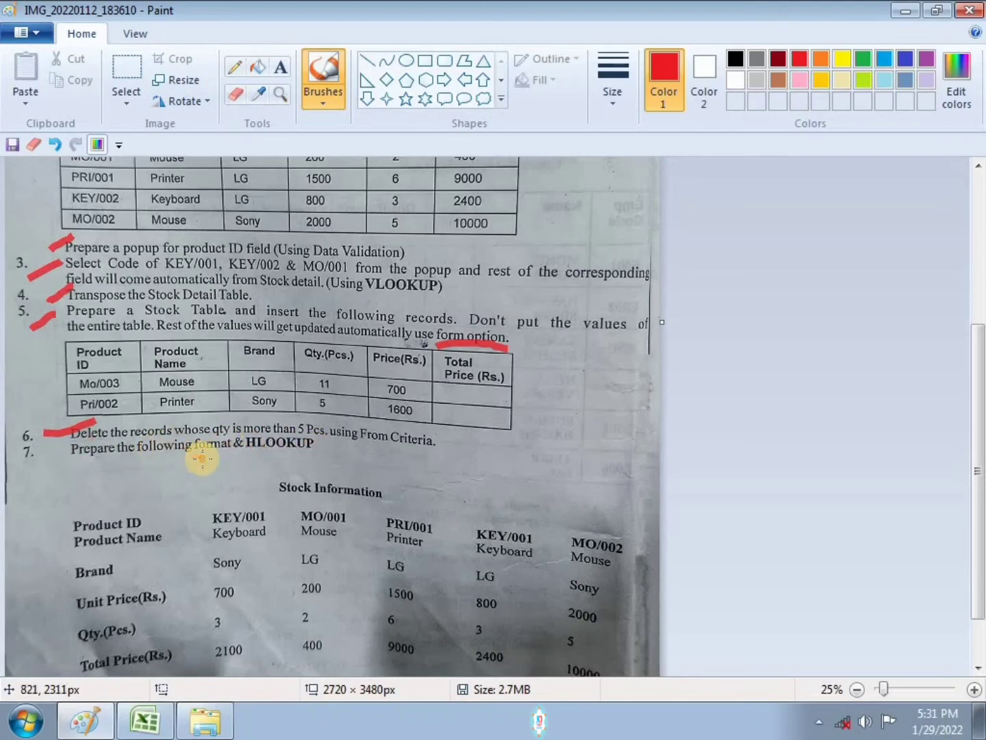
{"action": "left_click", "coordinate": [543, 560]}
{"action": "key", "text": "ctrl+z"}
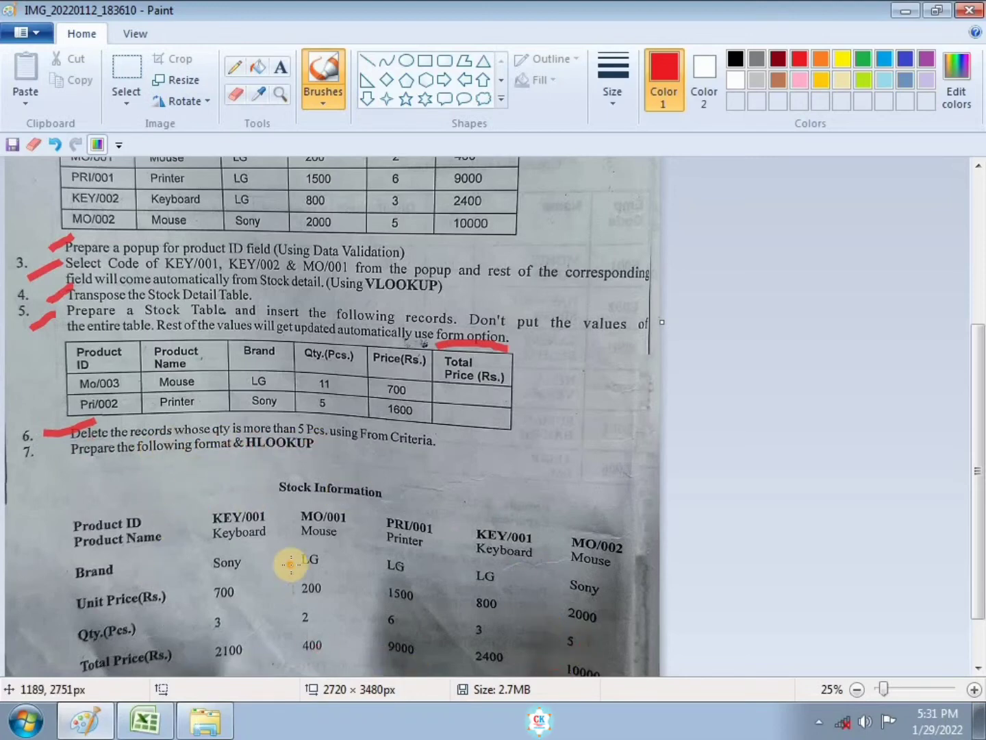
{"action": "scroll", "coordinate": [296, 566], "scroll_direction": "down", "scroll_amount": 2}
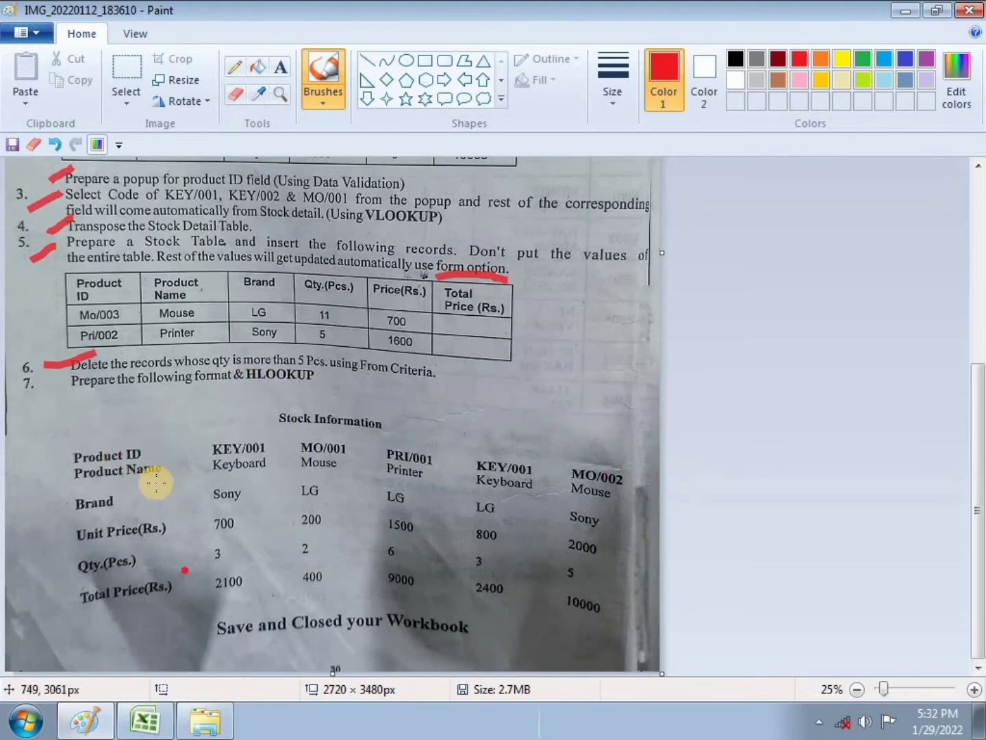
{"action": "scroll", "coordinate": [391, 514], "scroll_direction": "up", "scroll_amount": 6}
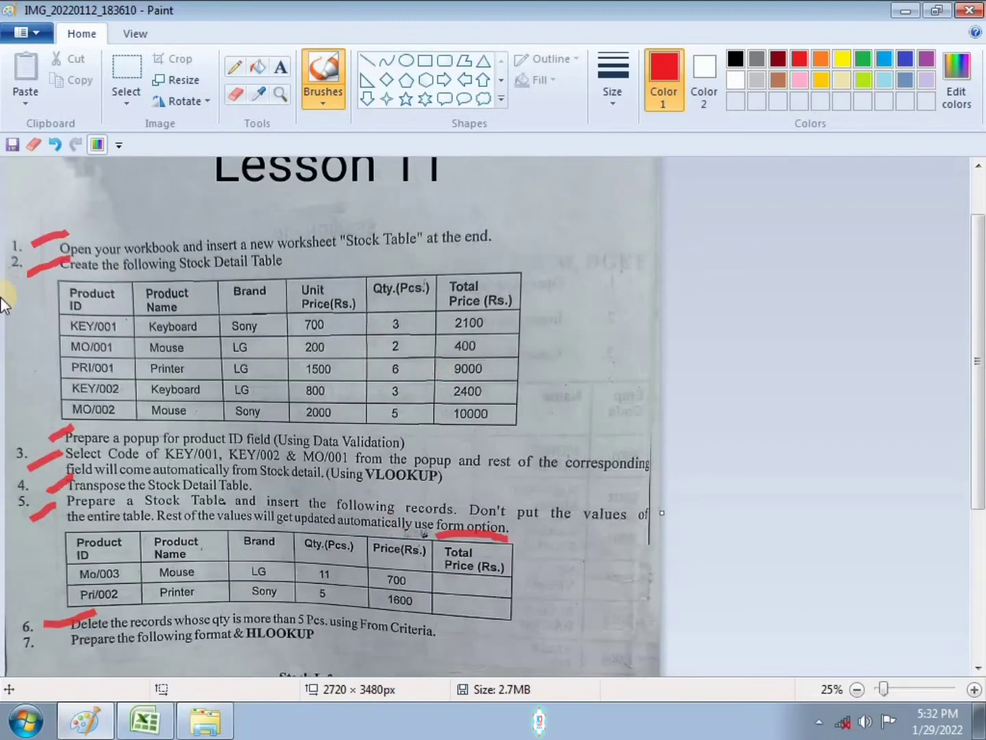
Step: Review the HLOOKUP task on the exercise image and the transposed stock information table in the sheet
{"action": "scroll", "coordinate": [341, 315], "scroll_direction": "down", "scroll_amount": 3}
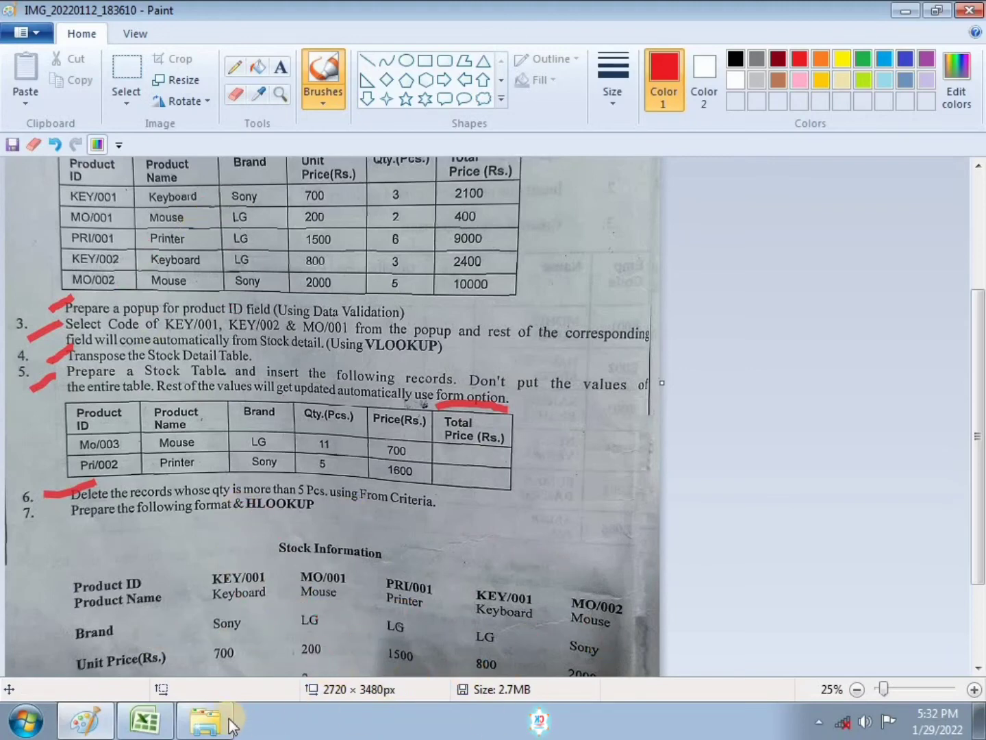
{"action": "left_click", "coordinate": [147, 721]}
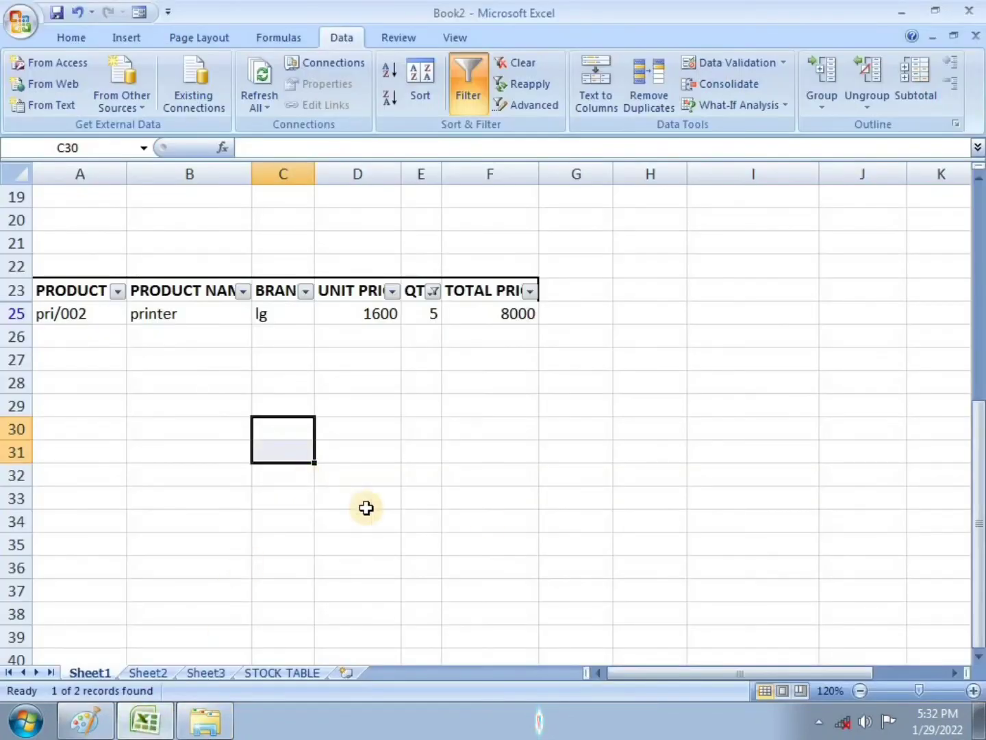
{"action": "scroll", "coordinate": [616, 496], "scroll_direction": "up", "scroll_amount": 6}
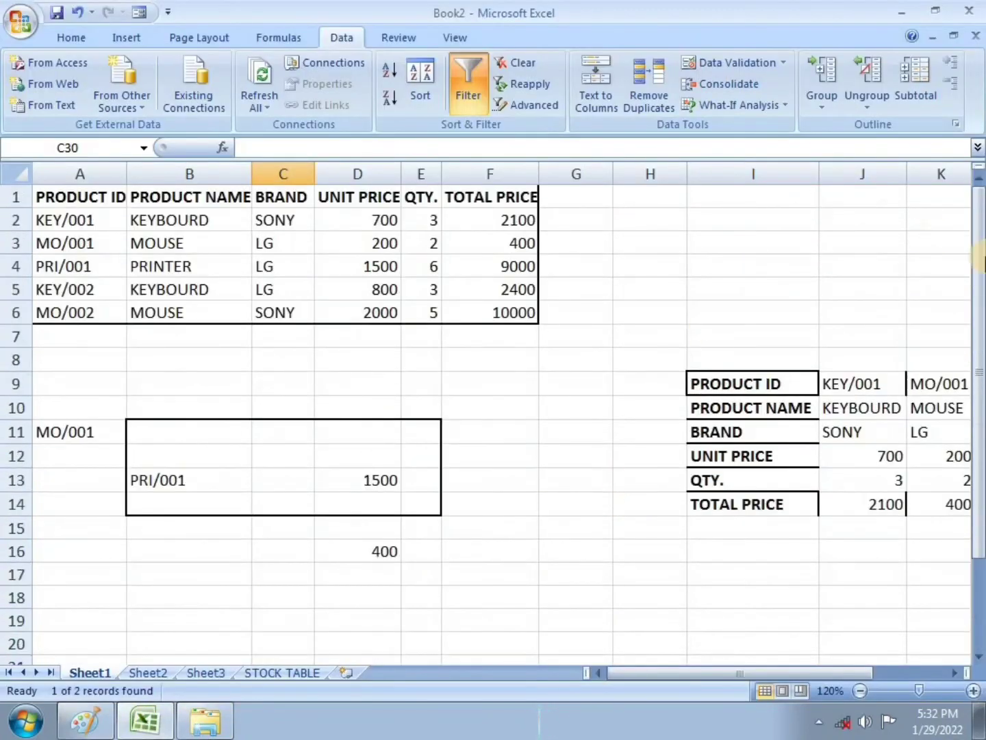
{"action": "left_click_drag", "start_coordinate": [776, 673], "coordinate": [848, 672]}
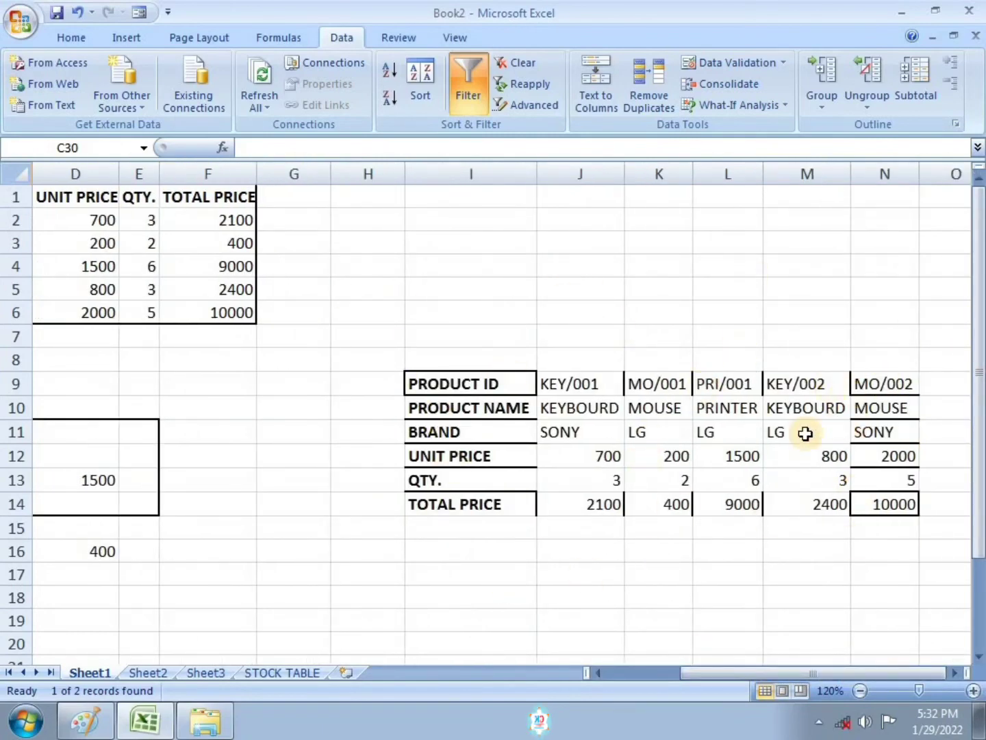
{"action": "left_click", "coordinate": [588, 581]}
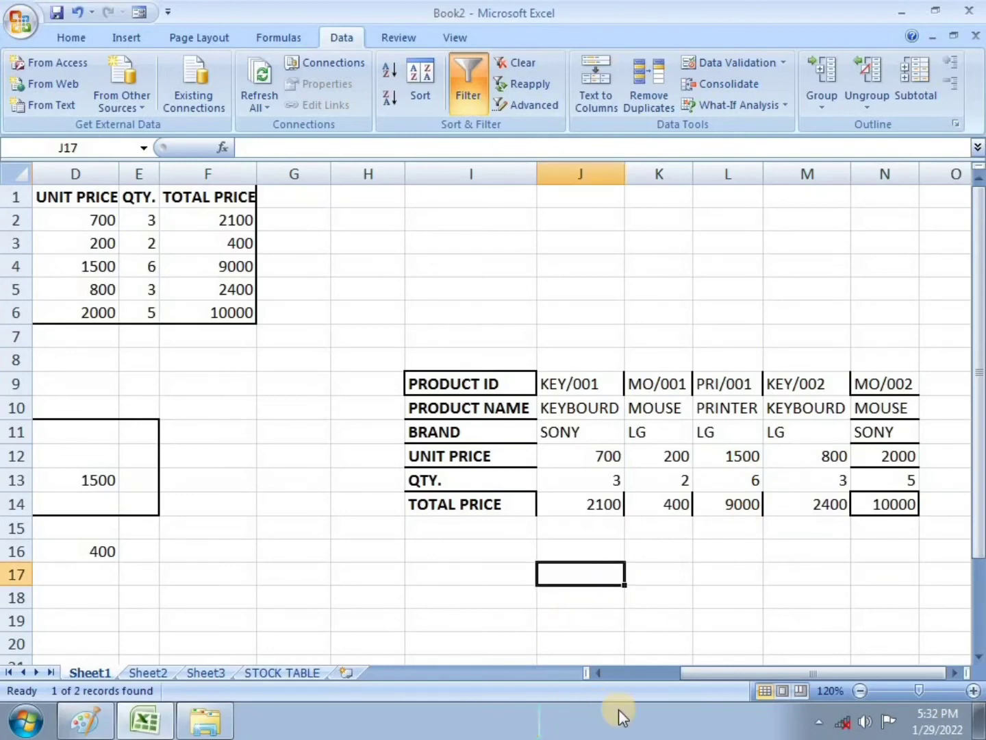
{"action": "left_click_drag", "start_coordinate": [699, 681], "coordinate": [633, 678]}
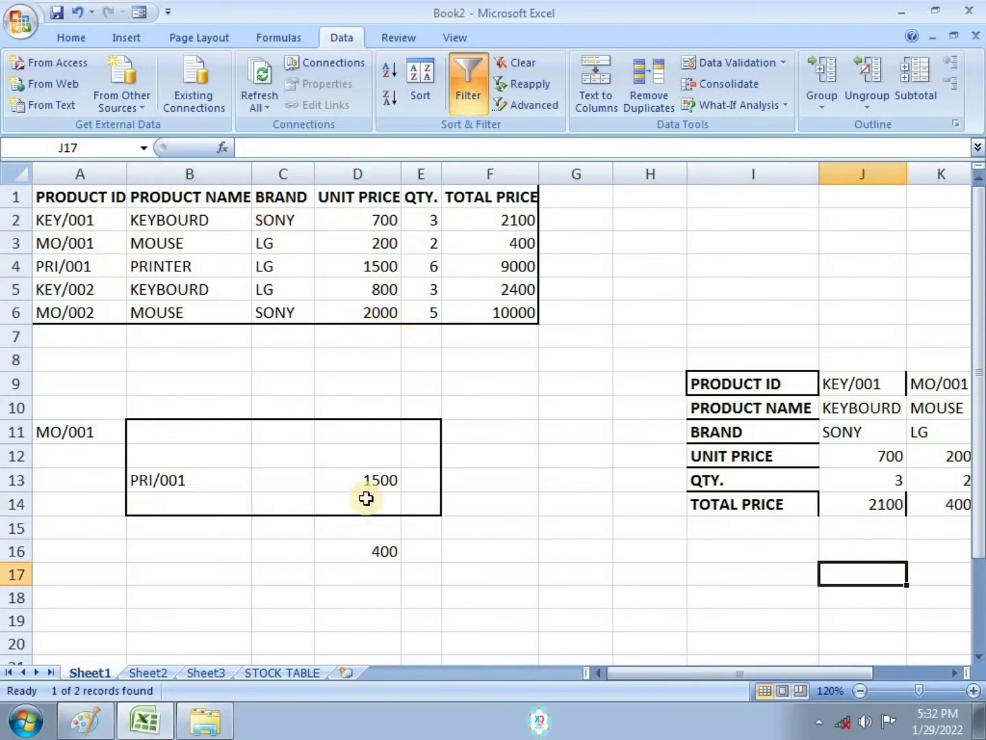
{"action": "left_click_drag", "start_coordinate": [785, 675], "coordinate": [843, 676]}
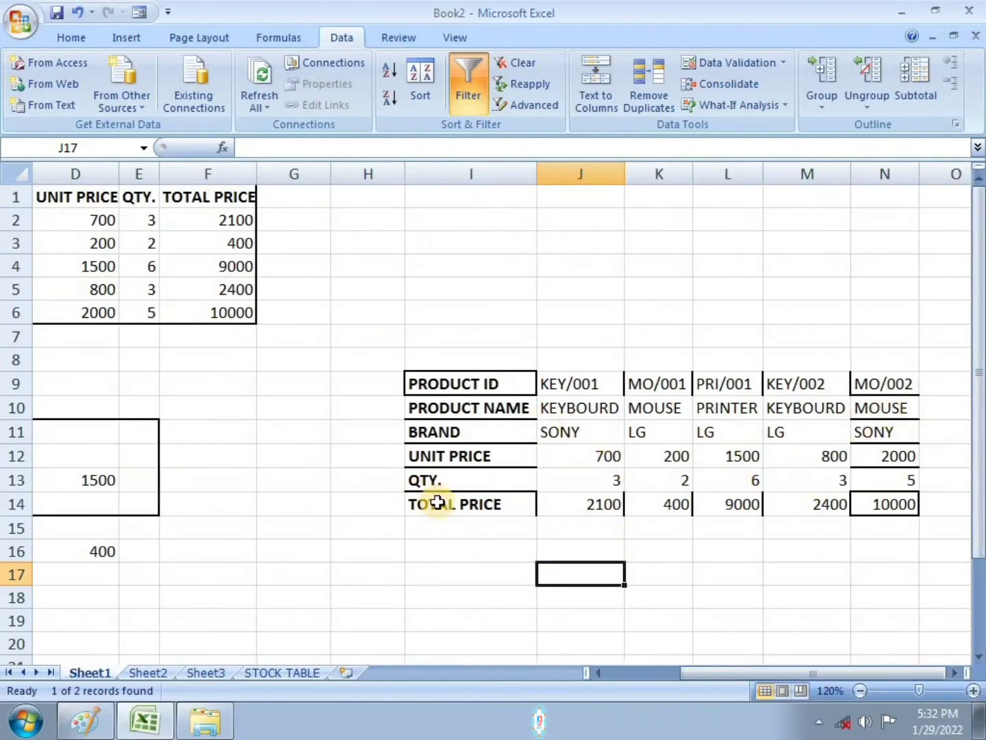
Step: In J18, enter =HLOOKUP(N9,I9:N14,5,FALSE) to look up MO/002's quantity from the transposed table
{"action": "left_click", "coordinate": [602, 594]}
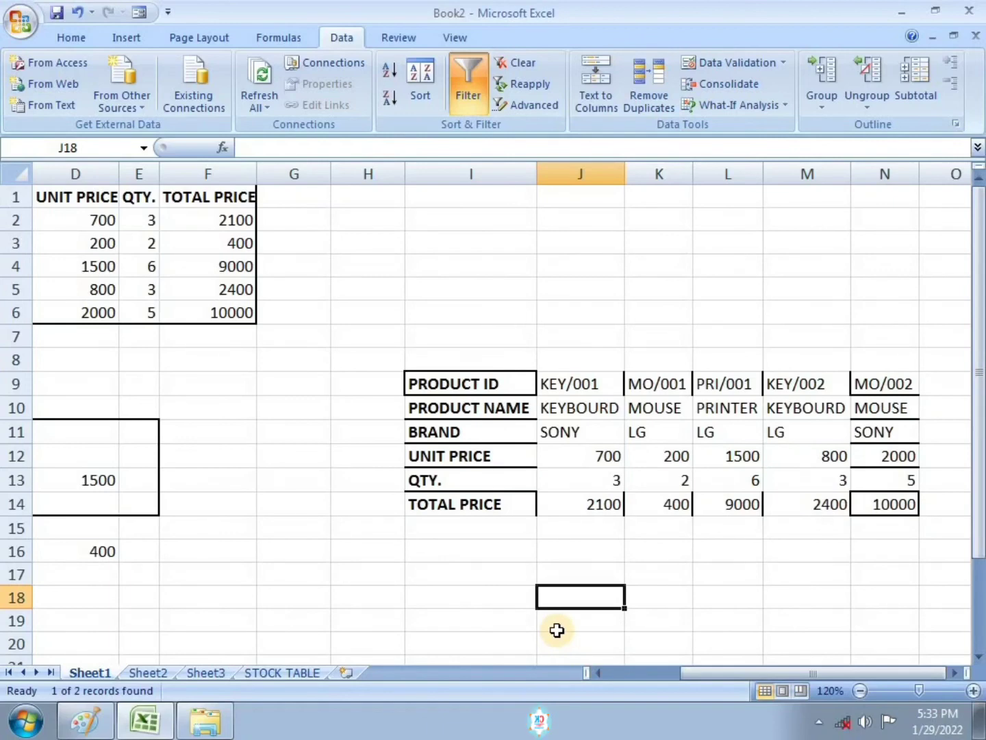
{"action": "type", "text": "=h"}
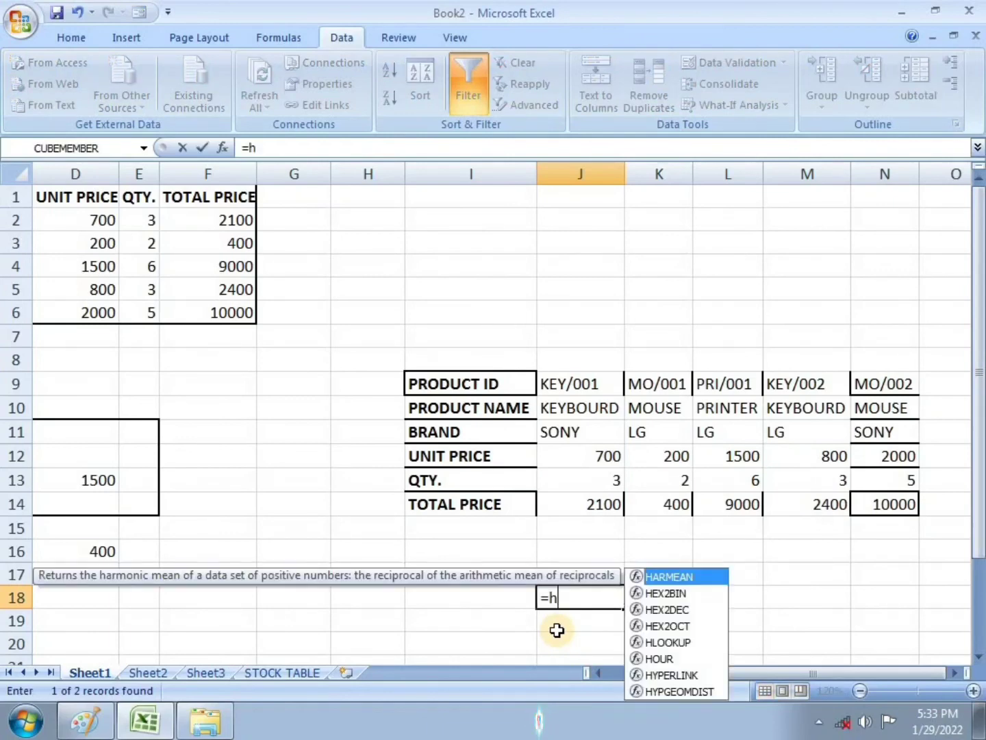
{"action": "type", "text": "loo"}
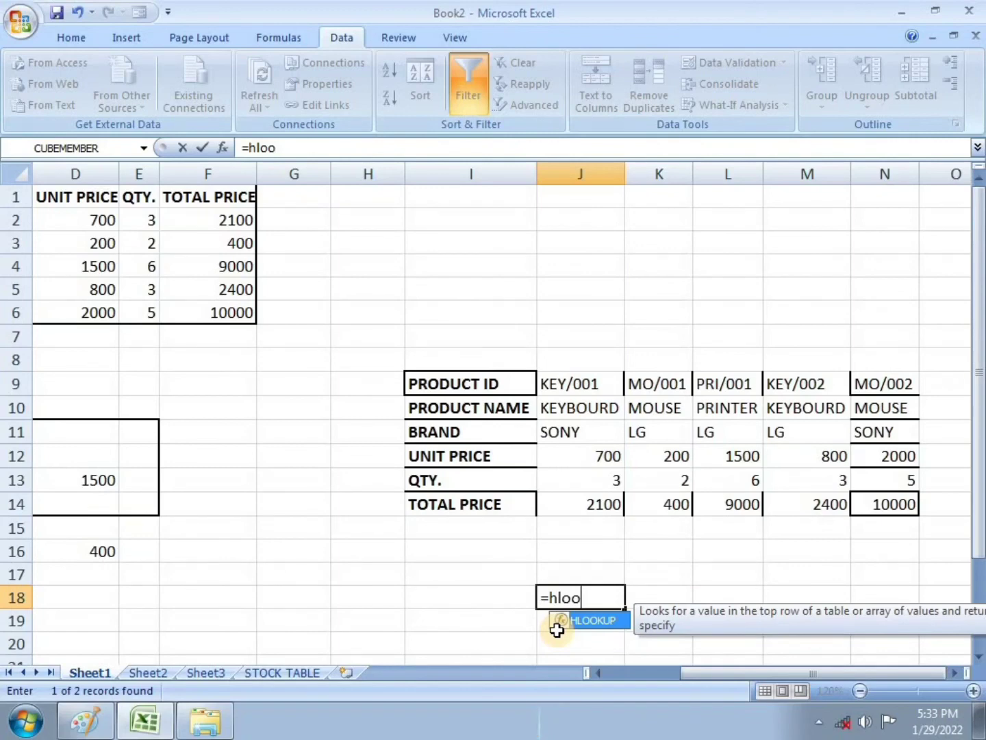
{"action": "key", "text": "Tab"}
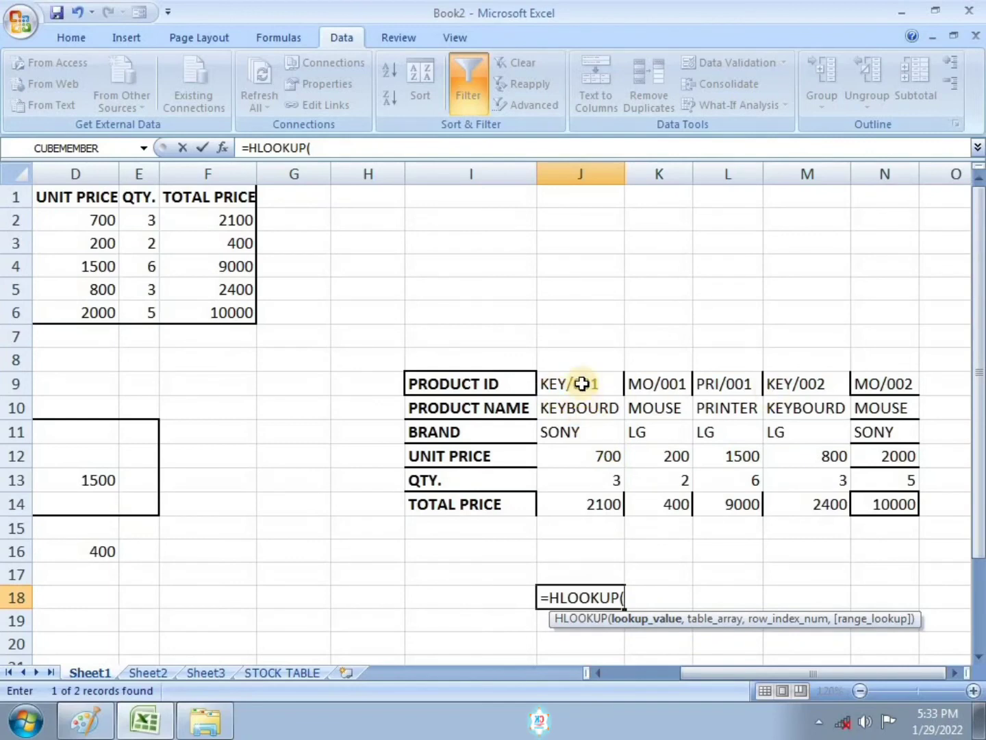
{"action": "left_click", "coordinate": [868, 385]}
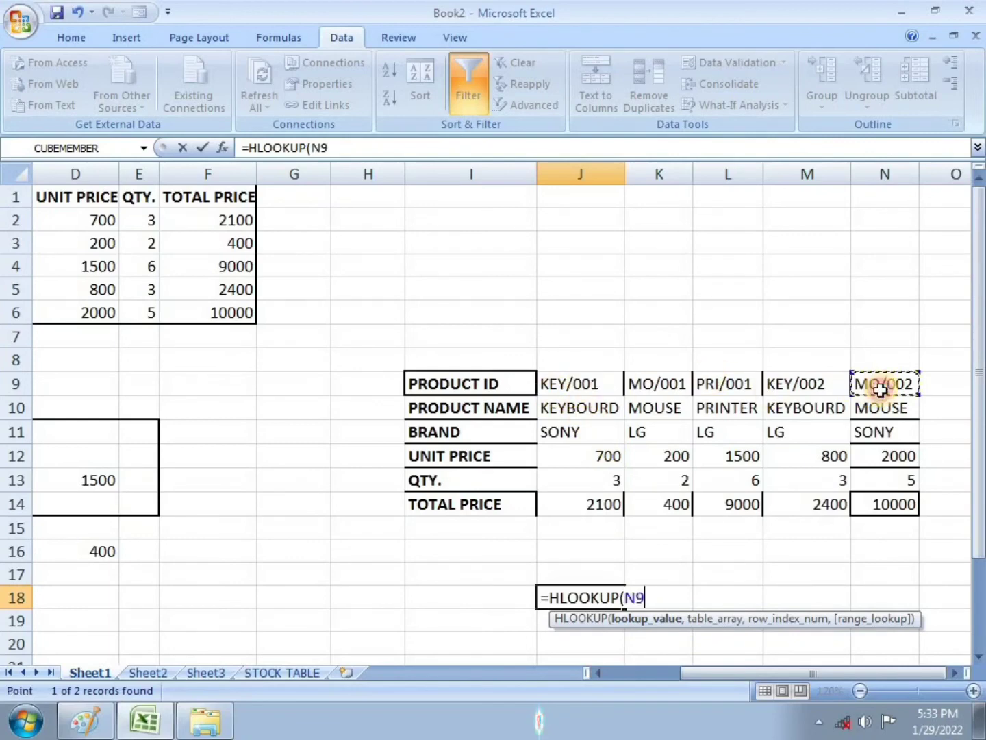
{"action": "type", "text": ","}
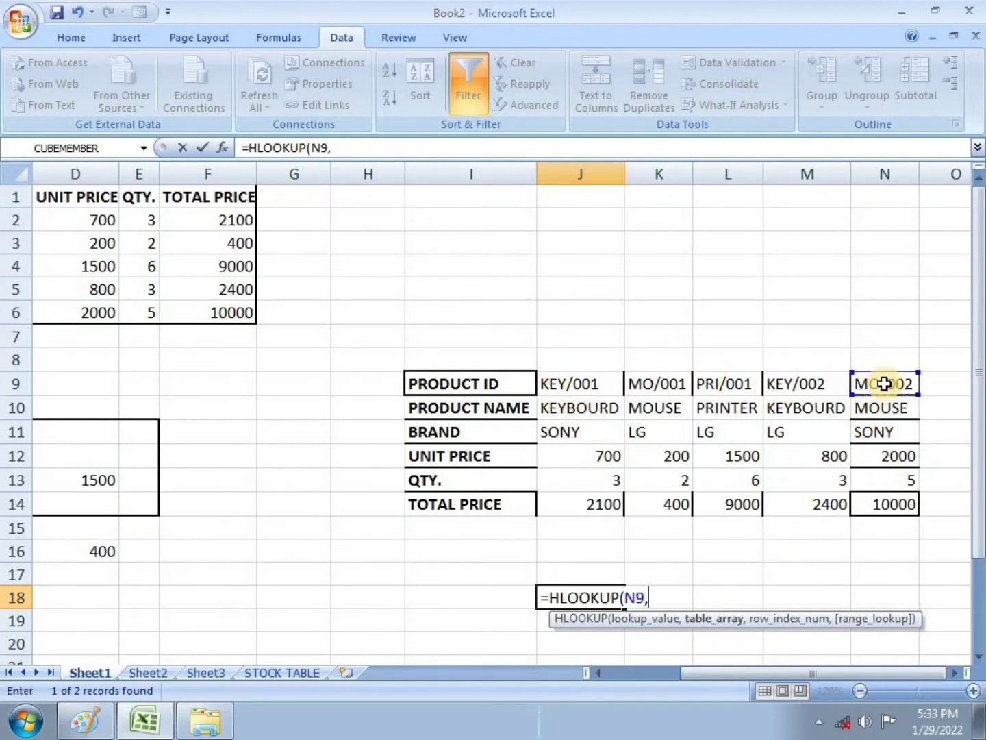
{"action": "left_click_drag", "start_coordinate": [489, 385], "coordinate": [869, 500]}
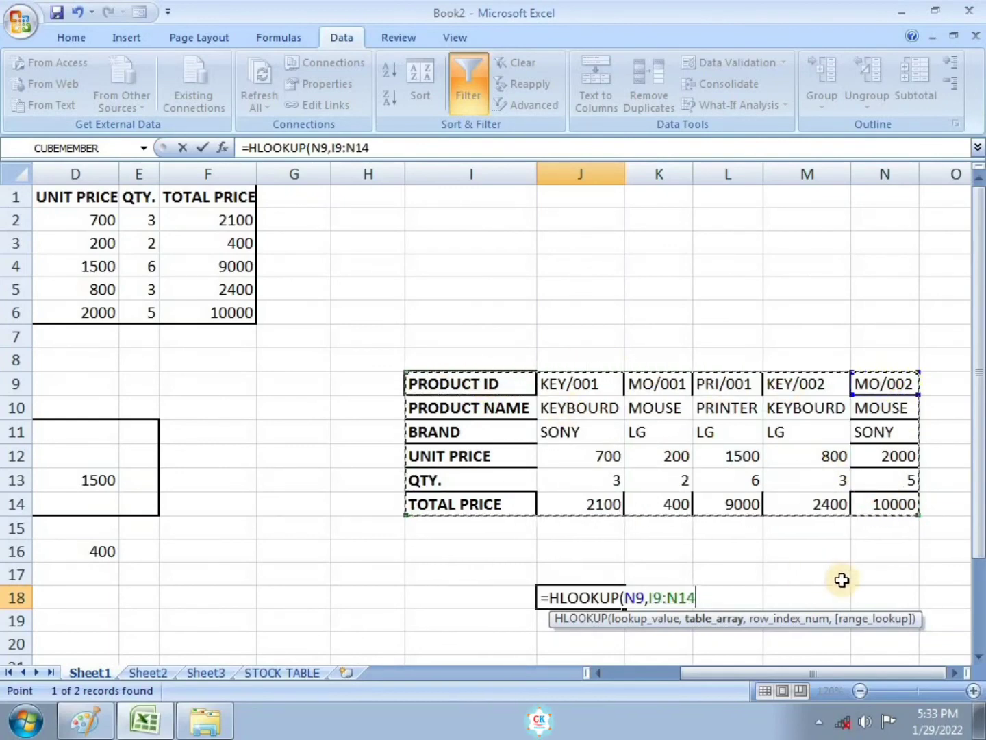
{"action": "type", "text": ",5"}
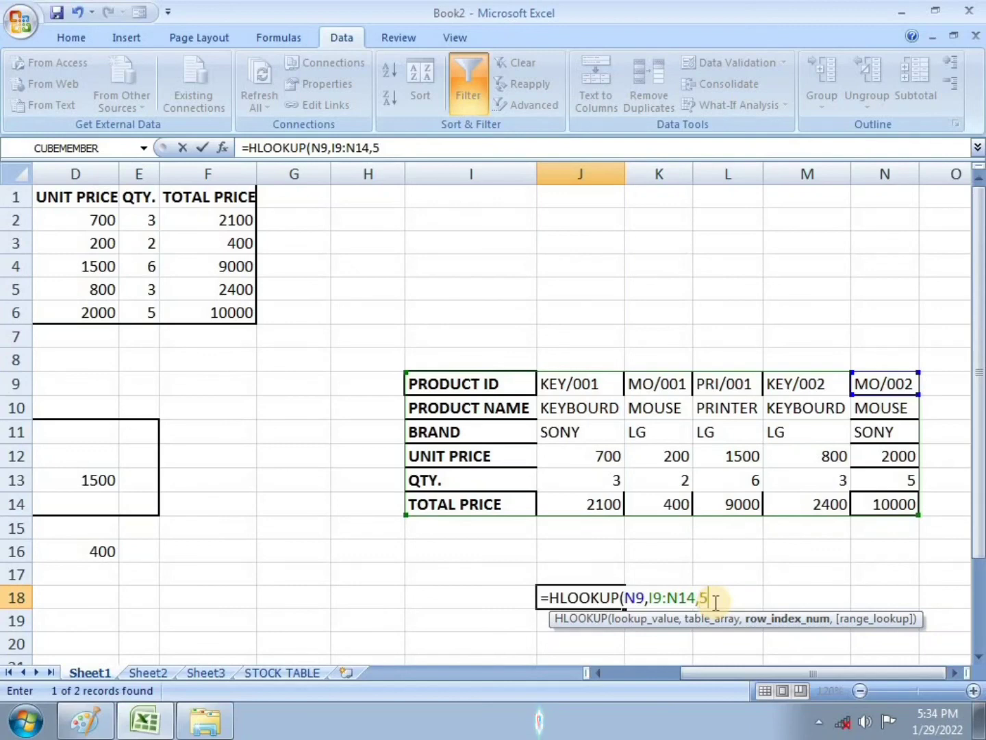
{"action": "type", "text": ","}
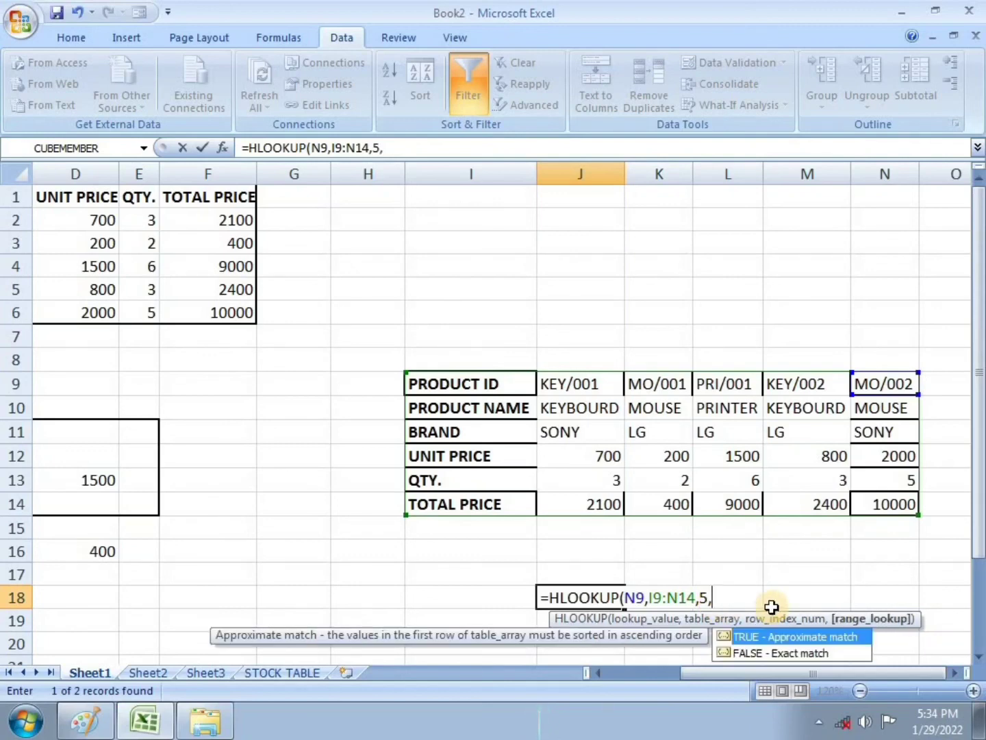
{"action": "double_click", "coordinate": [796, 652]}
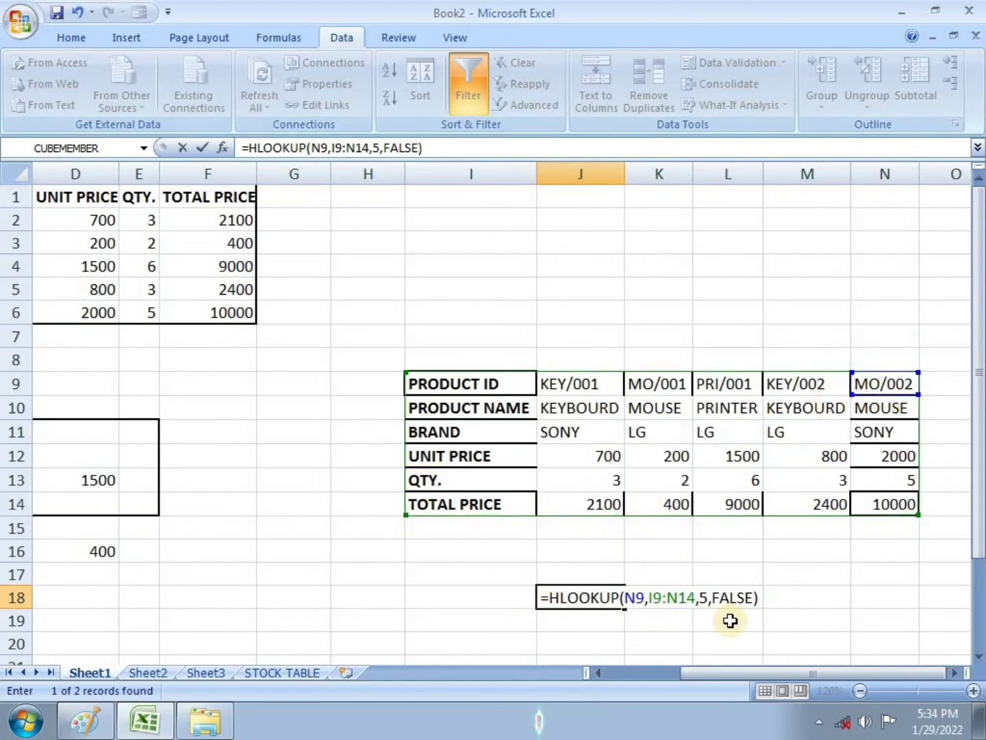
{"action": "key", "text": "Return"}
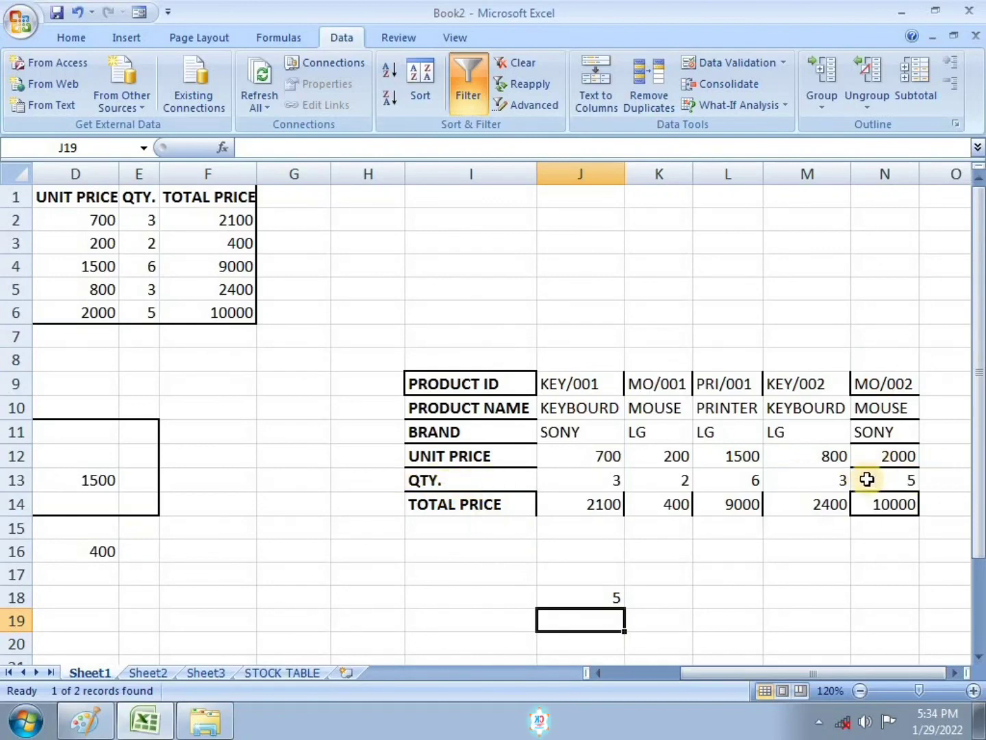
{"action": "left_click", "coordinate": [588, 594]}
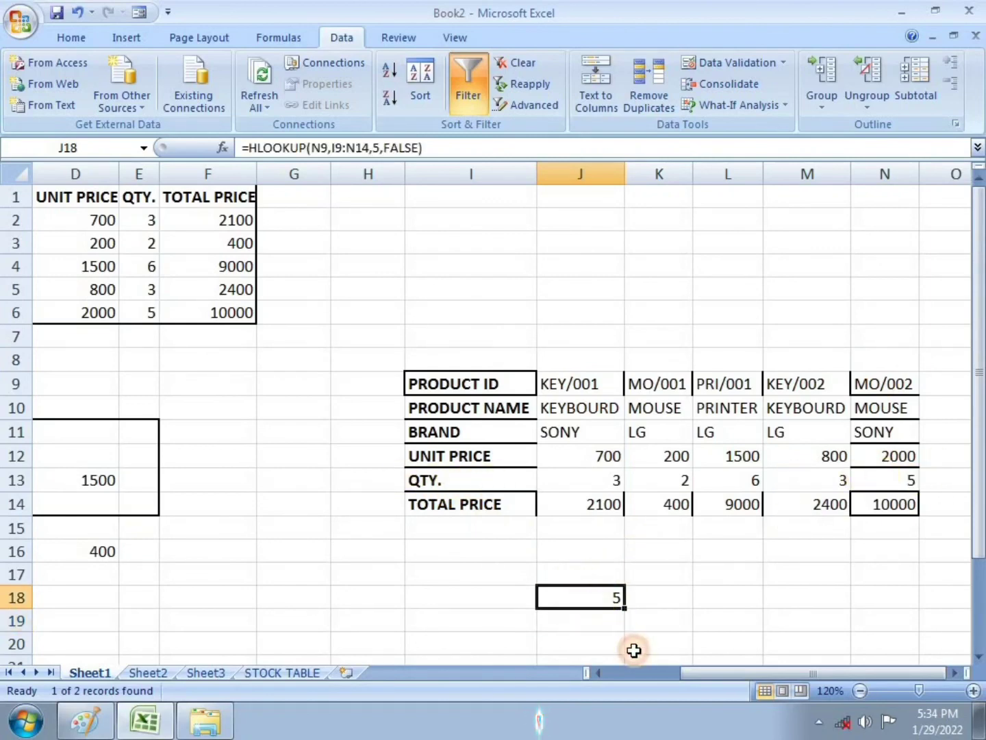
{"action": "left_click_drag", "start_coordinate": [733, 673], "coordinate": [672, 674]}
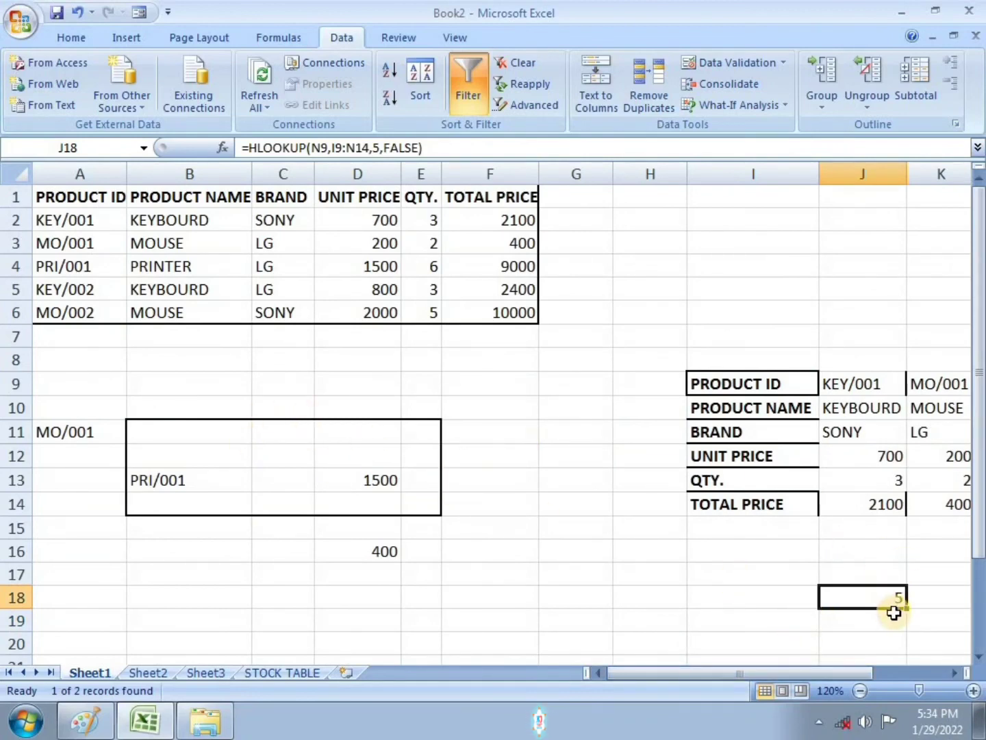
{"action": "left_click", "coordinate": [733, 595]}
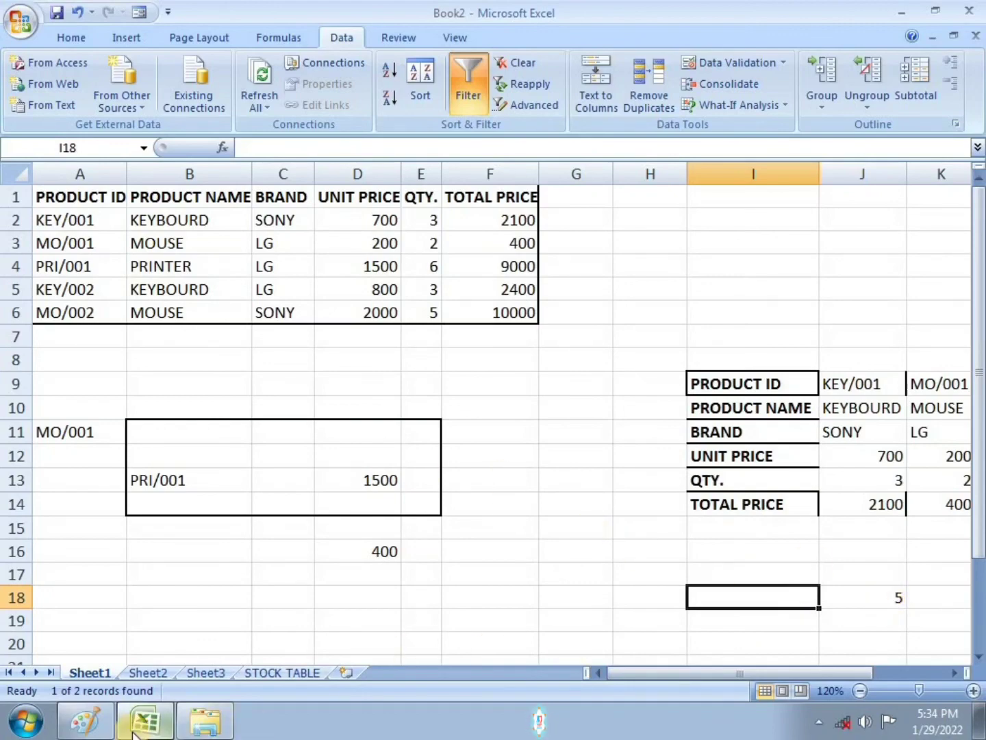
{"action": "left_click", "coordinate": [860, 691]}
{"action": "left_click", "coordinate": [859, 690]}
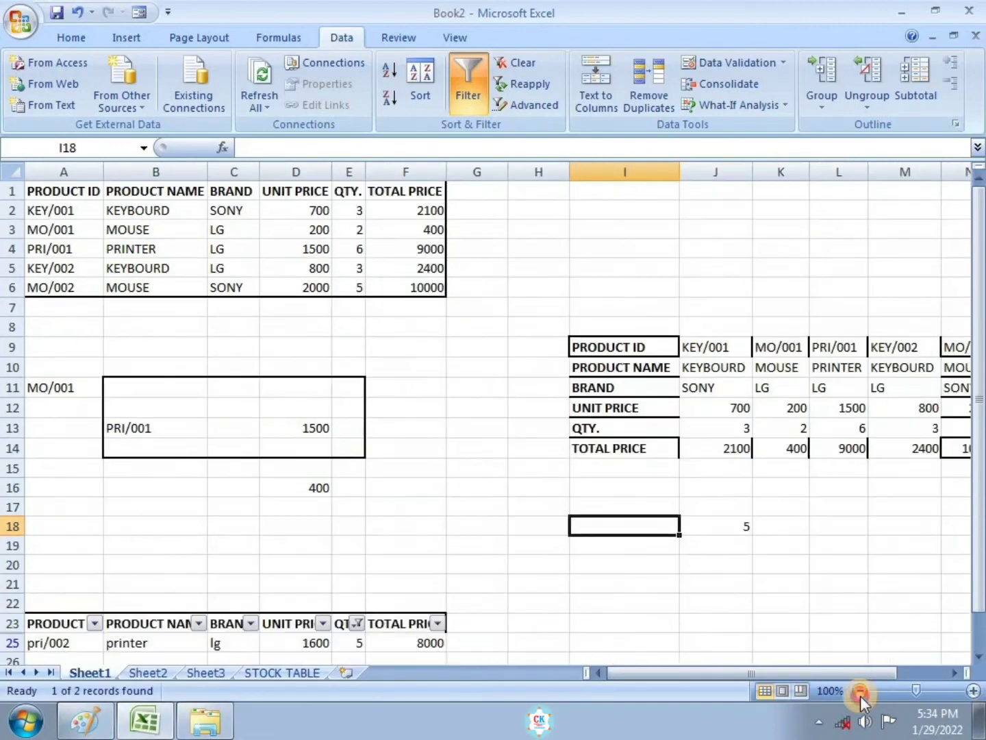
{"action": "left_click", "coordinate": [860, 691]}
{"action": "left_click", "coordinate": [860, 690]}
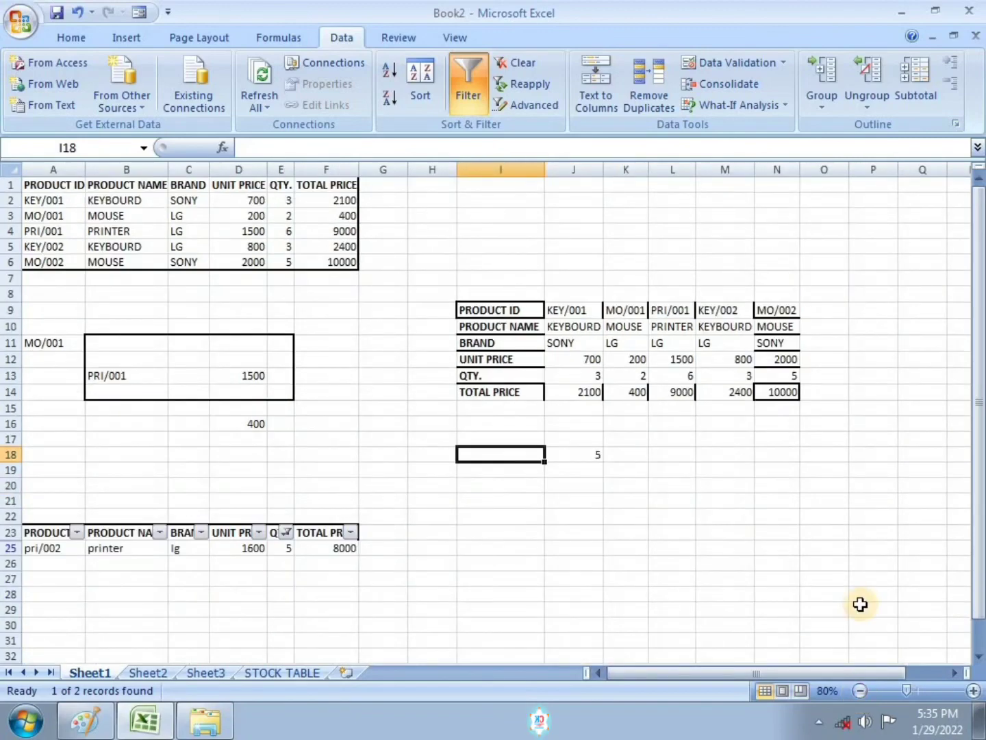
Step: In Paint, mark task 7 and underline the save-and-close instruction on the exercise image
{"action": "mouse_move", "coordinate": [155, 720]}
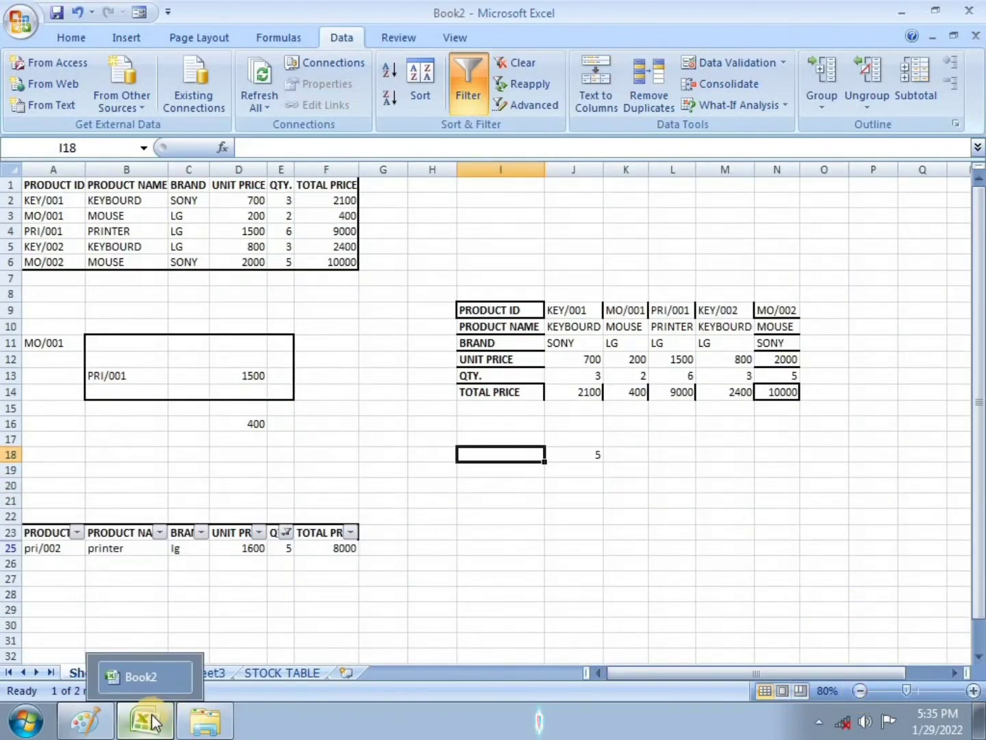
{"action": "left_click", "coordinate": [89, 721]}
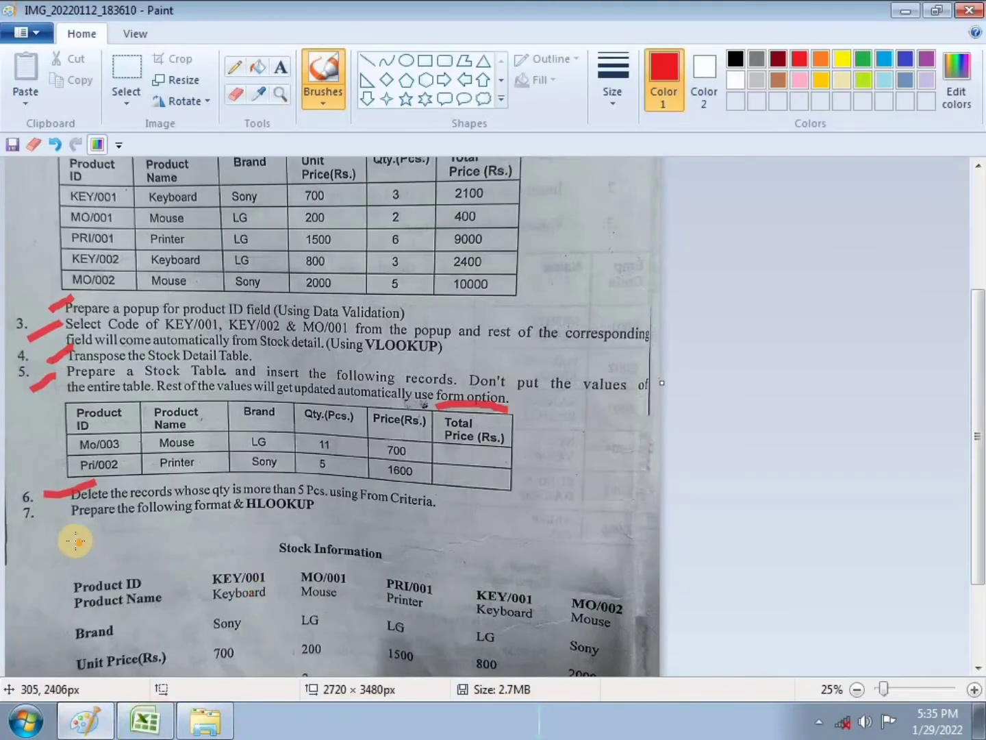
{"action": "left_click_drag", "start_coordinate": [30, 529], "coordinate": [96, 509]}
{"action": "scroll", "coordinate": [214, 584], "scroll_direction": "down", "scroll_amount": 3}
{"action": "left_click_drag", "start_coordinate": [208, 657], "coordinate": [305, 617]}
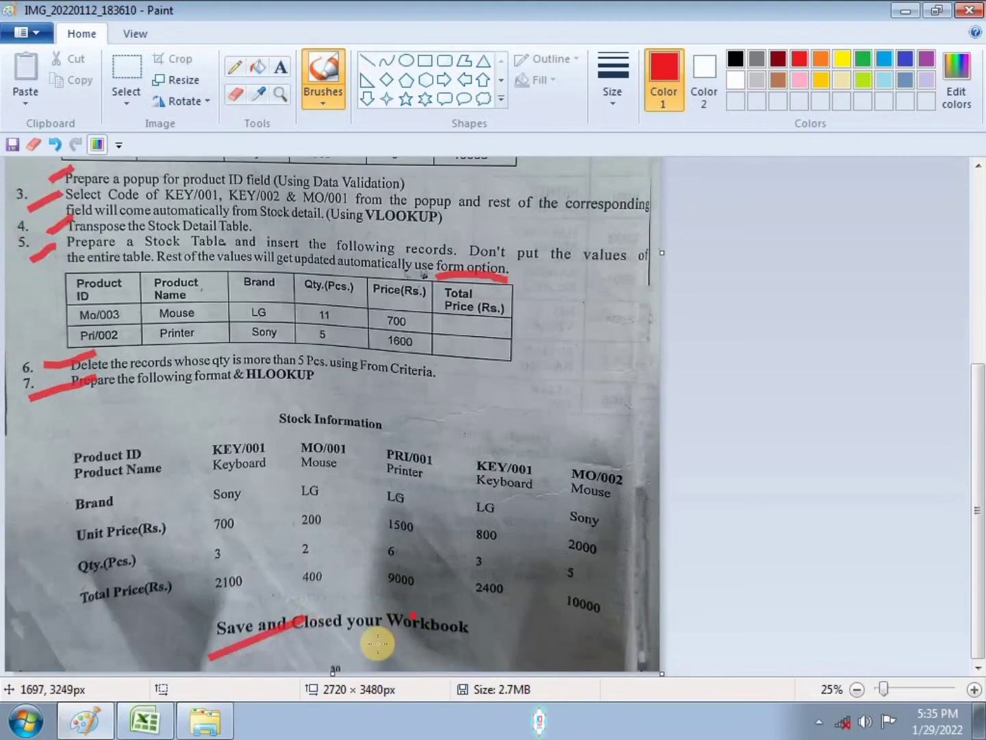
{"action": "left_click", "coordinate": [155, 721]}
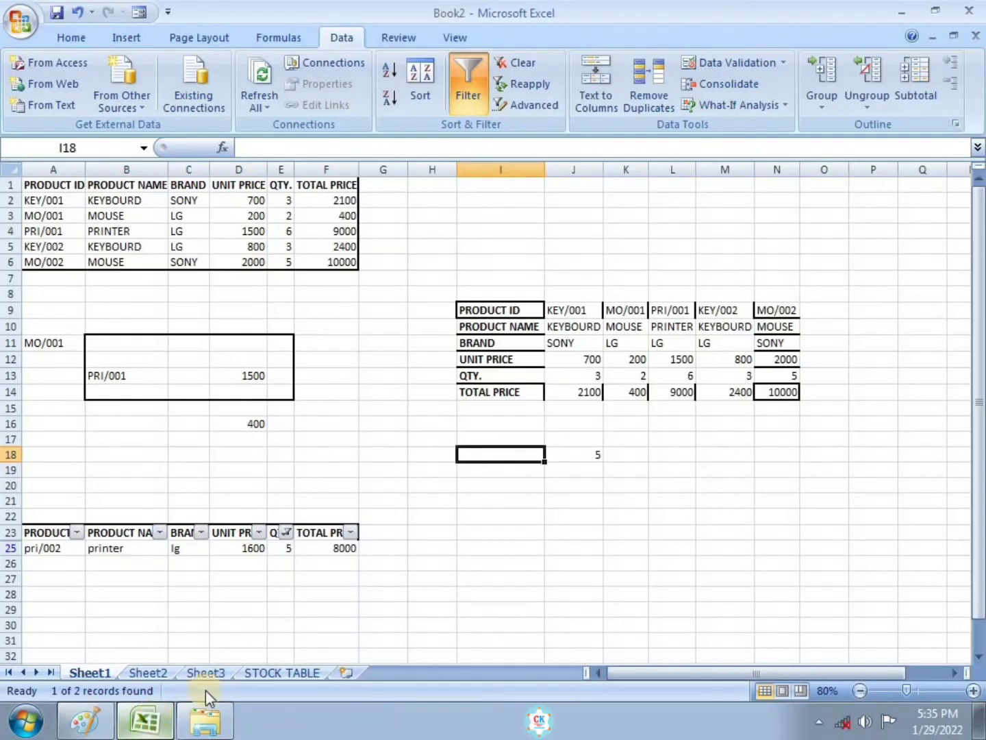
Step: Save the workbook as 545 and close Excel
{"action": "left_click", "coordinate": [18, 24]}
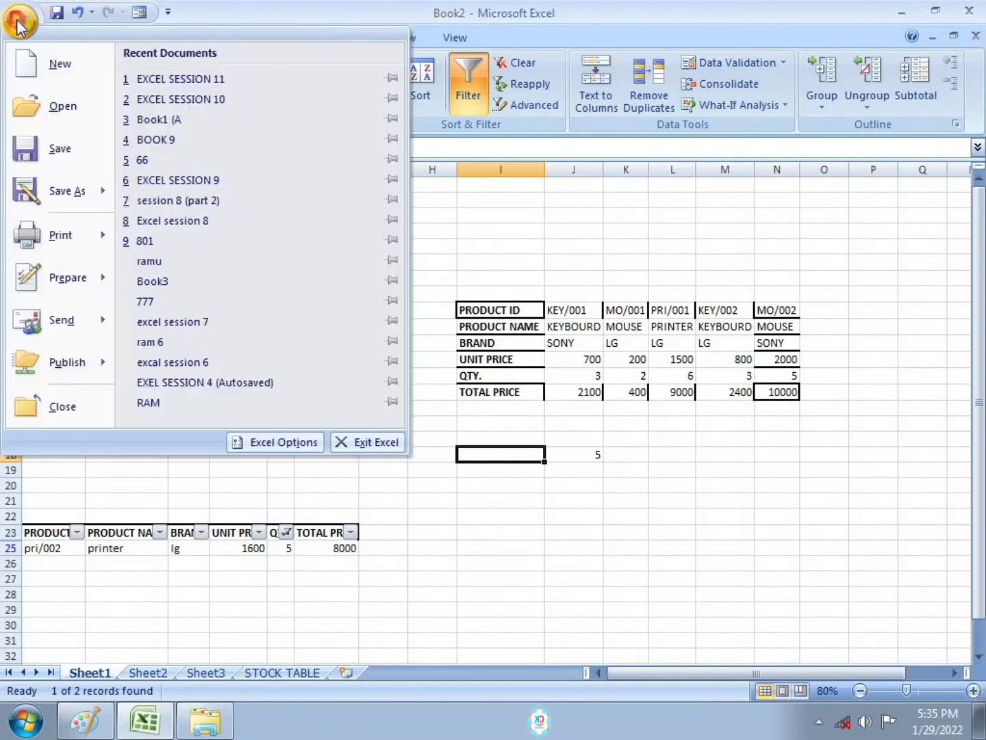
{"action": "left_click", "coordinate": [46, 149]}
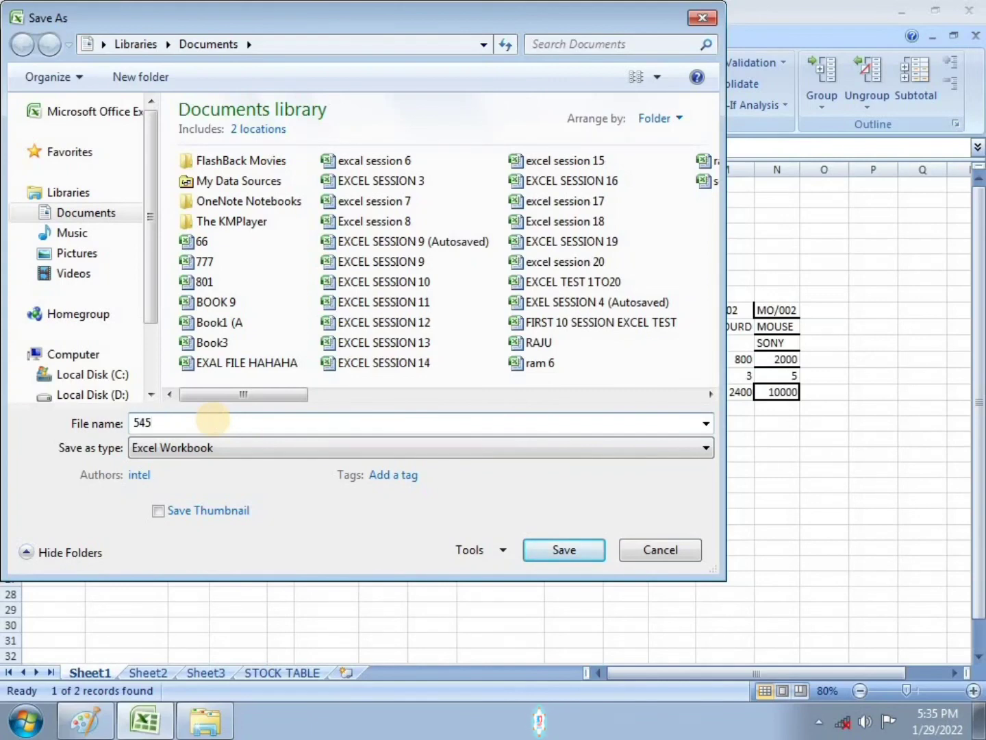
{"action": "type", "text": "545"}
{"action": "left_click", "coordinate": [582, 552]}
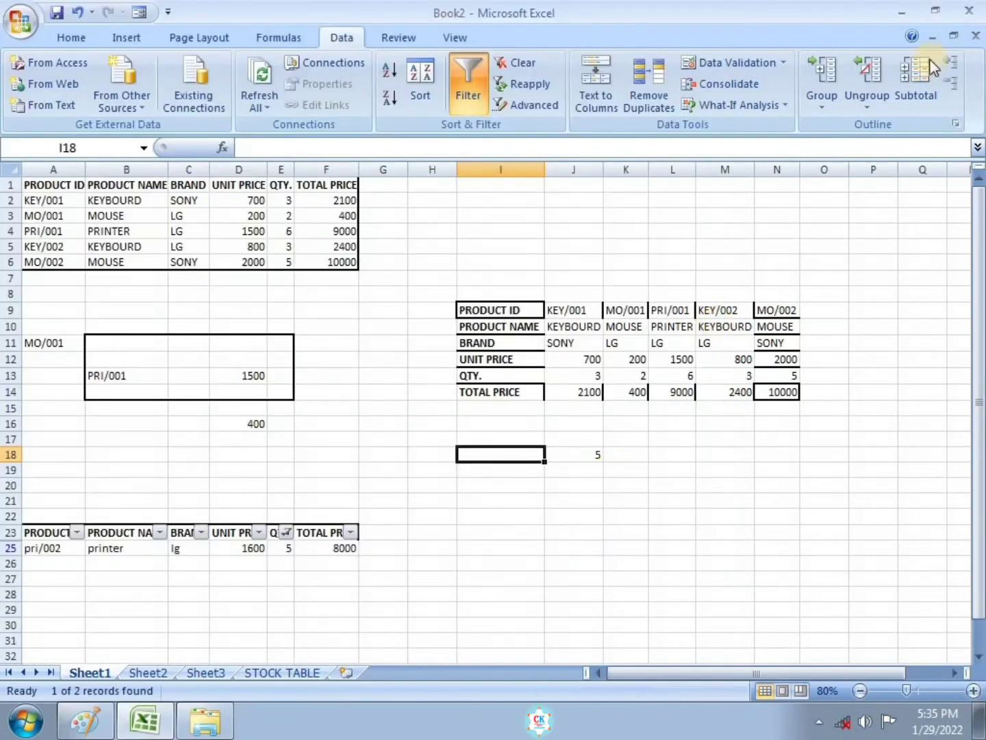
{"action": "left_click", "coordinate": [976, 36]}
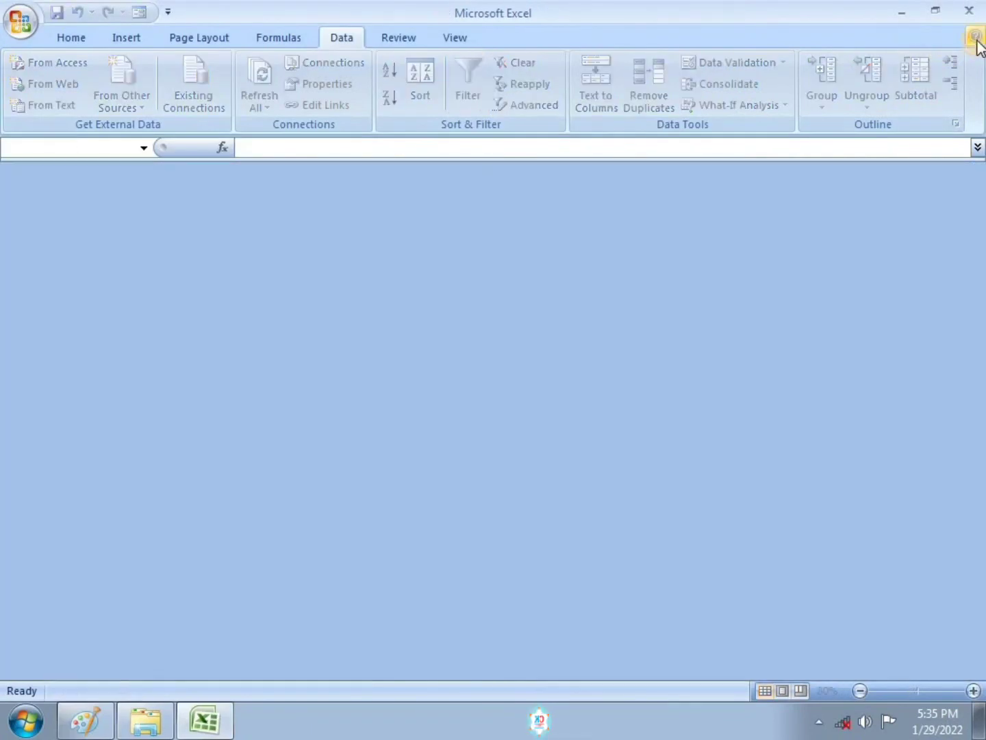
{"action": "left_click", "coordinate": [969, 12]}
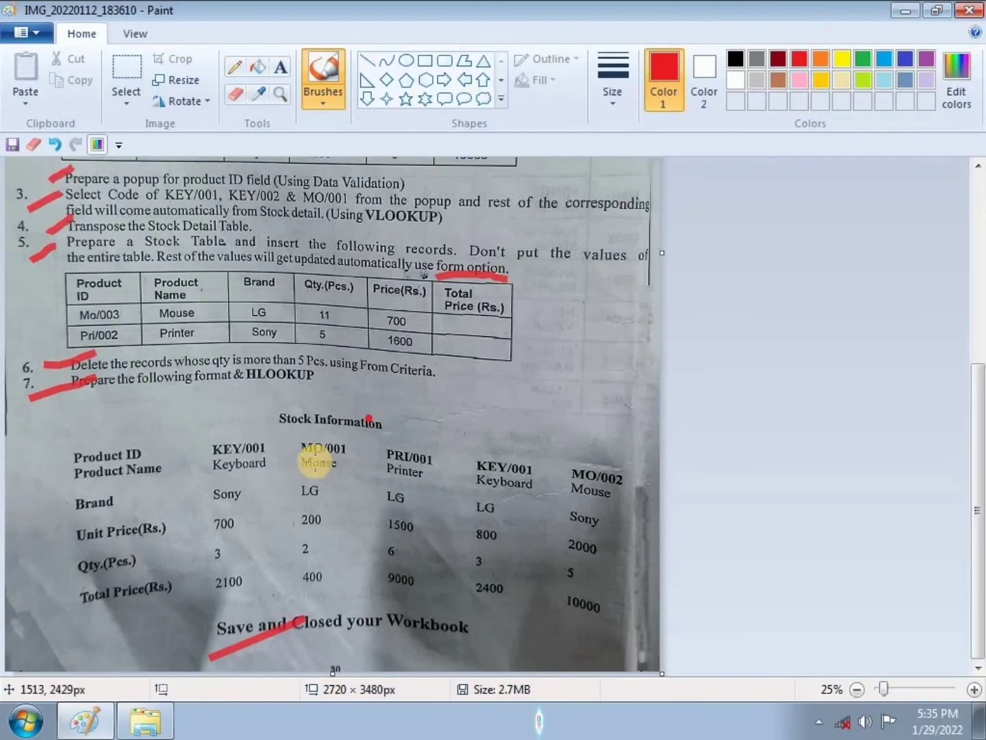
Step: Close Paint without saving the annotated exercise image
{"action": "left_click_drag", "start_coordinate": [978, 401], "coordinate": [980, 429]}
{"action": "left_click_drag", "start_coordinate": [979, 363], "coordinate": [979, 168]}
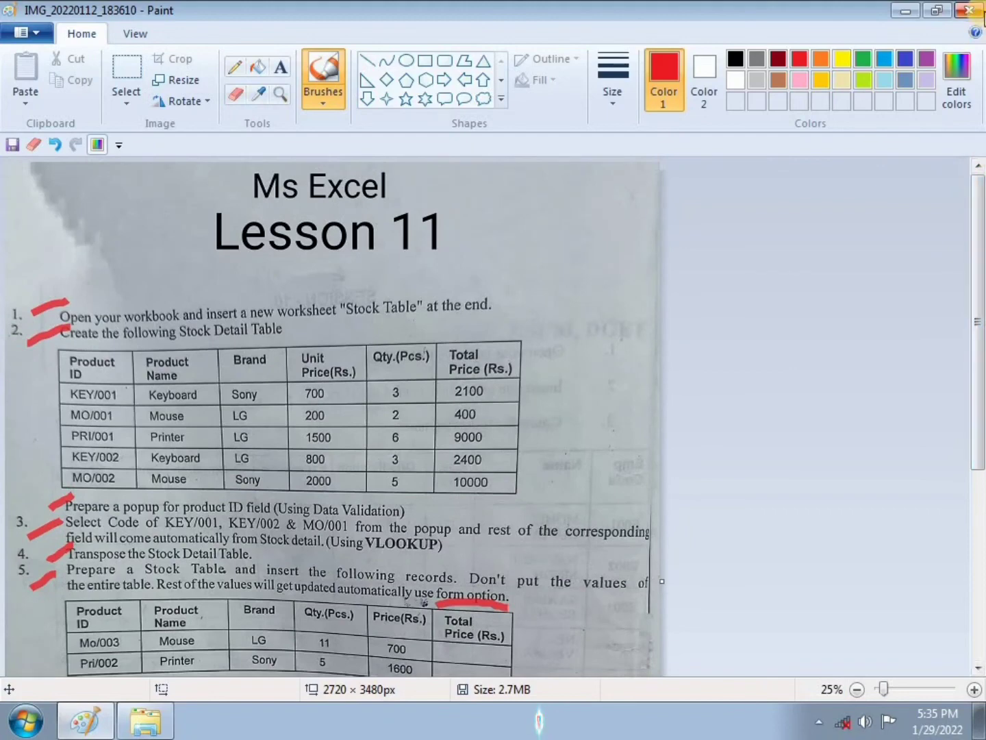
{"action": "left_click", "coordinate": [983, 11]}
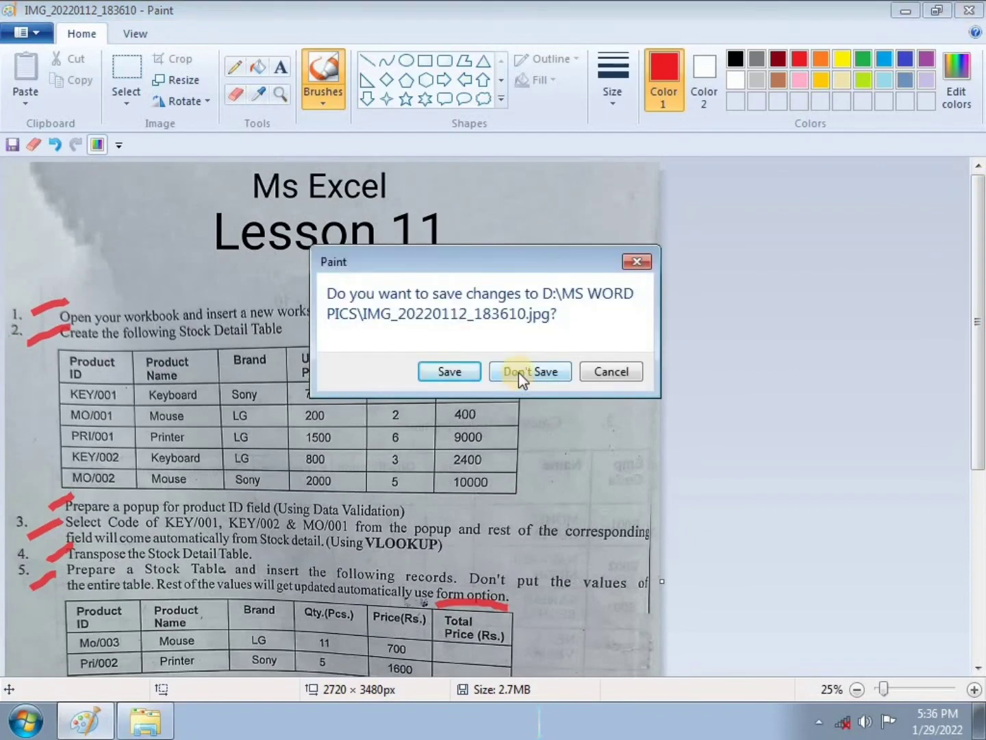
{"action": "left_click", "coordinate": [519, 372]}
{"action": "right_click", "coordinate": [564, 257]}
{"action": "left_click", "coordinate": [607, 311]}
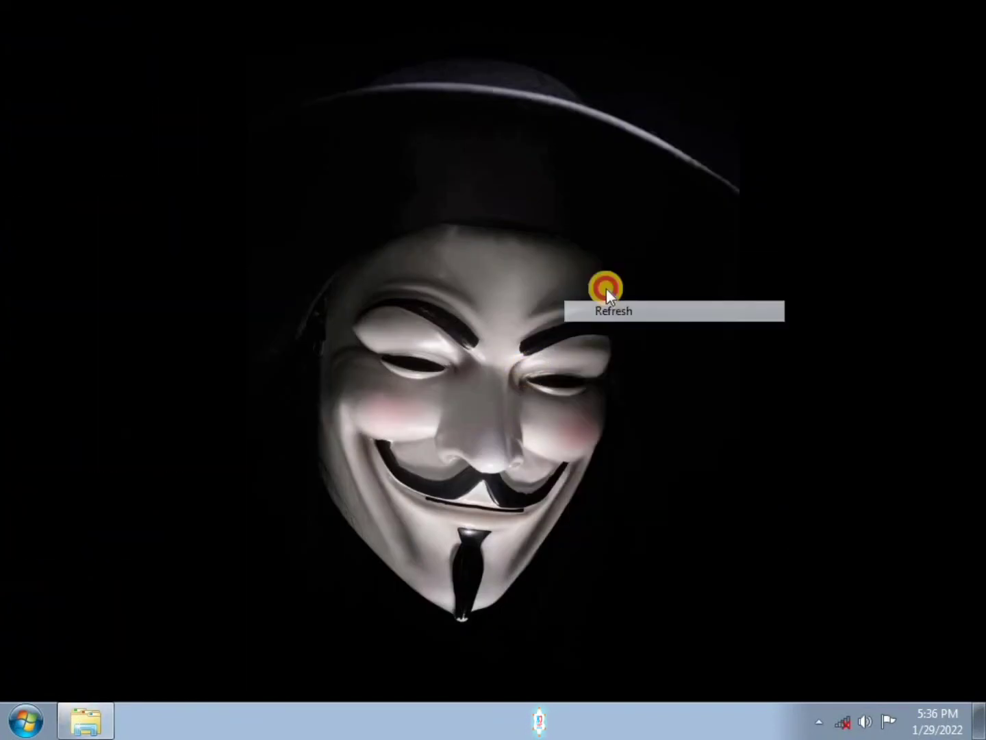
{"action": "right_click", "coordinate": [596, 256]}
{"action": "left_click", "coordinate": [637, 311]}
{"action": "right_click", "coordinate": [504, 219]}
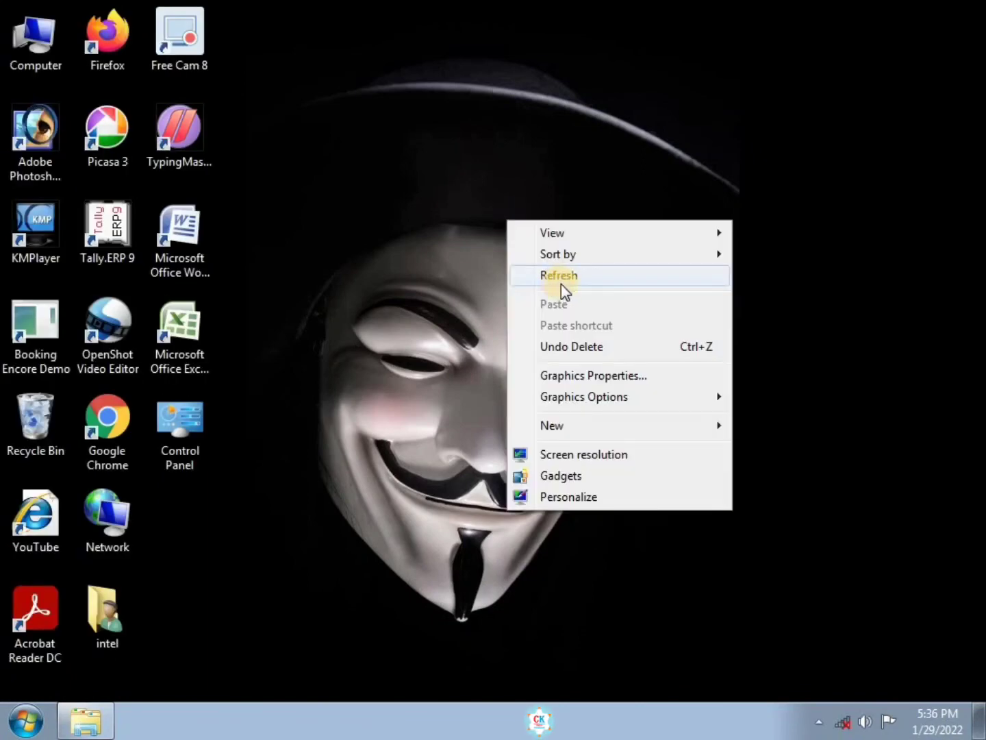
{"action": "left_click", "coordinate": [560, 277]}
{"action": "right_click", "coordinate": [524, 231]}
{"action": "left_click", "coordinate": [545, 294]}
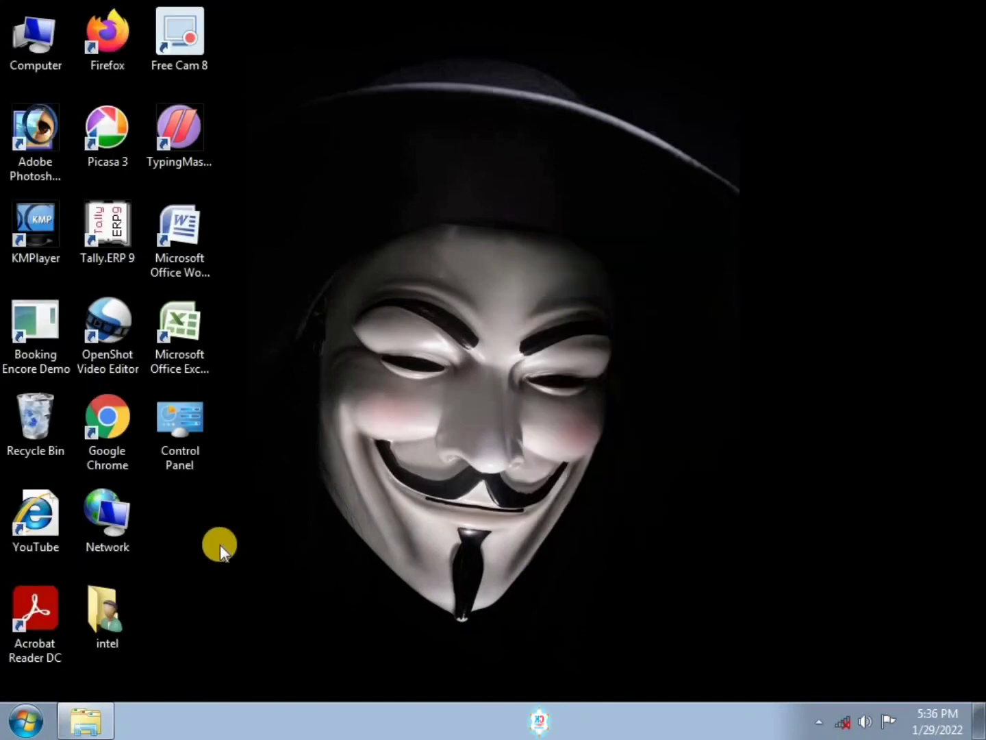